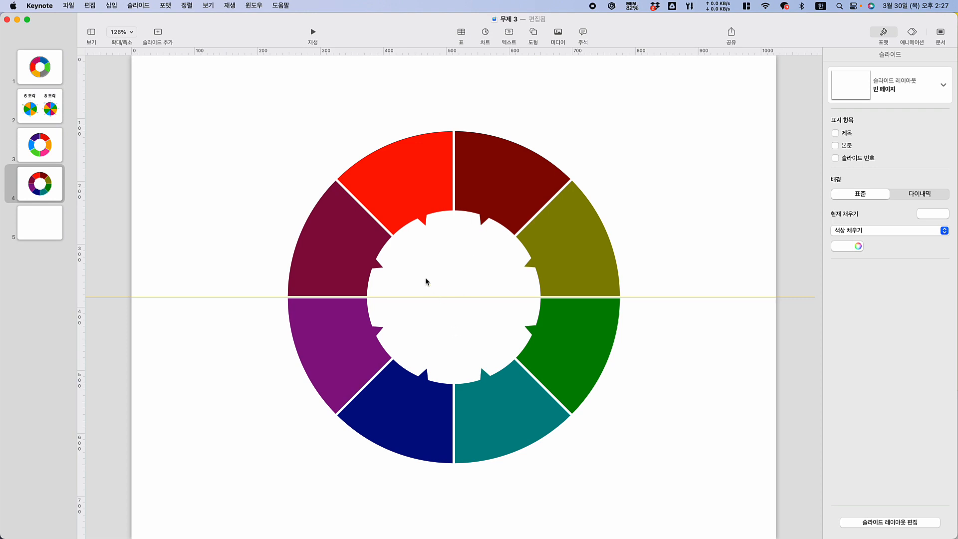
Insert a circle on the empty fifth slide and enlarge it from its centre to about 396 pt
{"action": "left_click", "coordinate": [37, 224]}
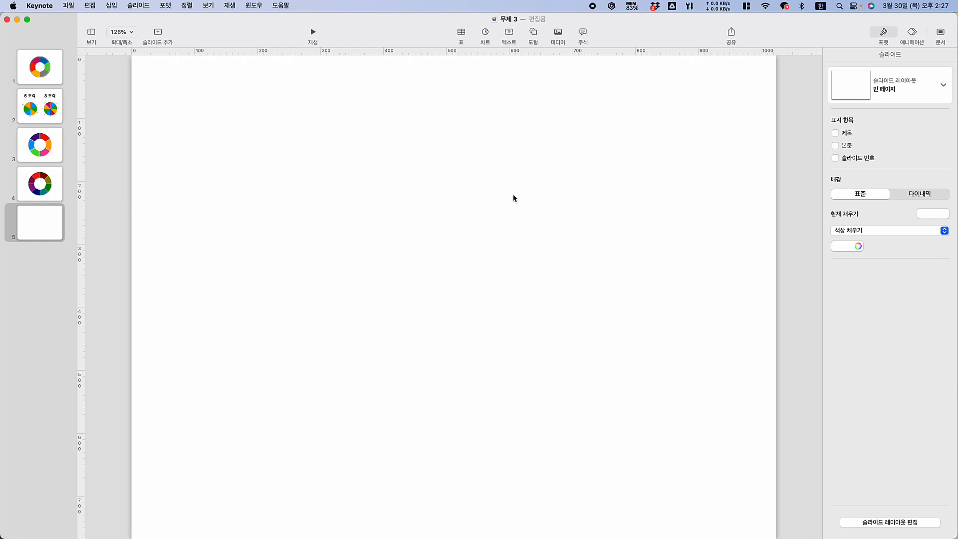
{"action": "left_click", "coordinate": [535, 36]}
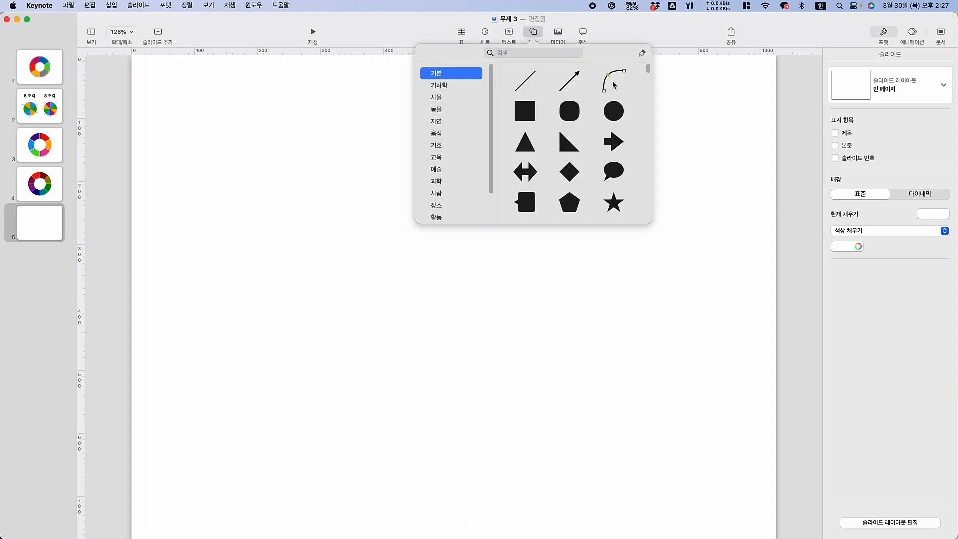
{"action": "left_click", "coordinate": [613, 111]}
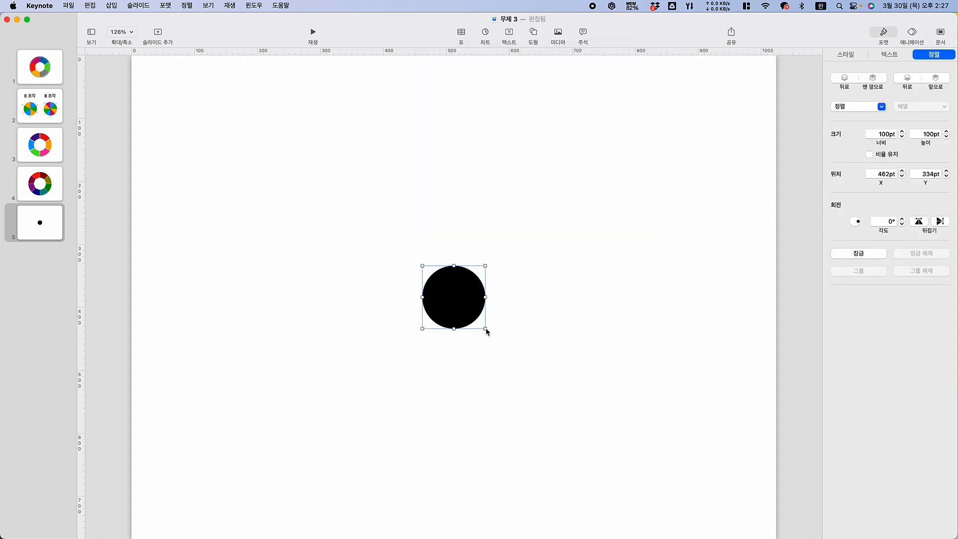
{"action": "left_click_drag", "start_coordinate": [485, 328], "coordinate": [672, 500]}
{"action": "left_click_drag", "start_coordinate": [620, 427], "coordinate": [489, 298]}
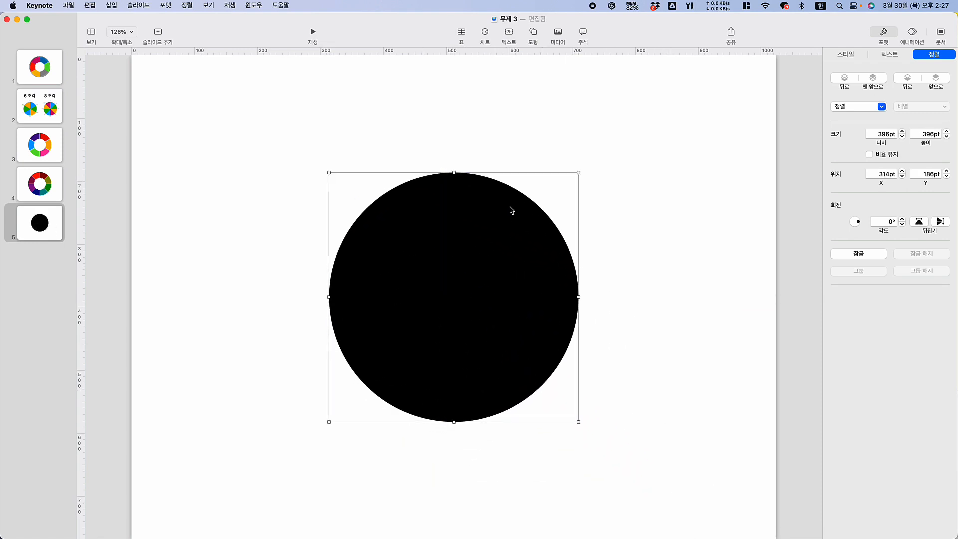
Set the circle's width and height to 500 pt each
{"action": "left_click", "coordinate": [875, 134]}
{"action": "double_click", "coordinate": [874, 134]}
{"action": "type", "text": "500"}
{"action": "key", "text": "Tab"}
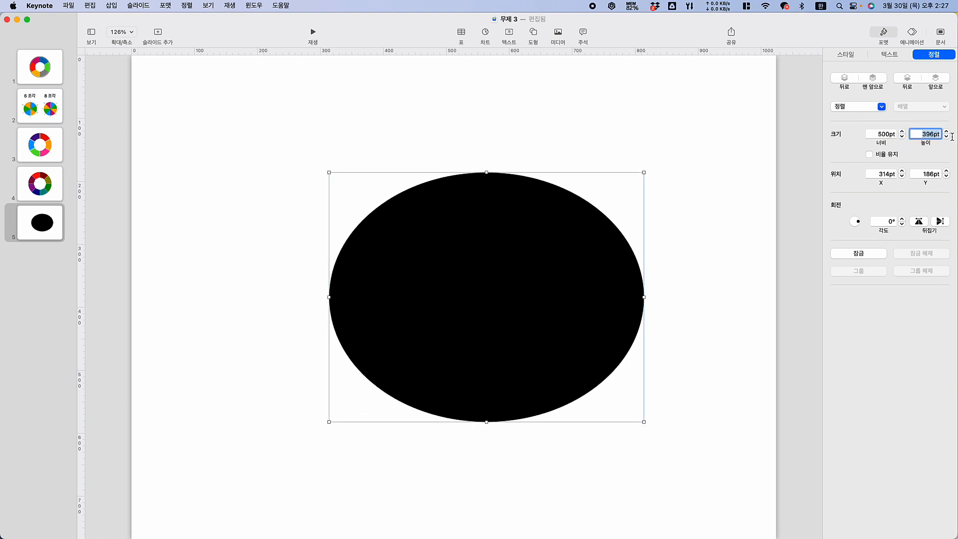
{"action": "type", "text": "500"}
{"action": "key", "text": "Return"}
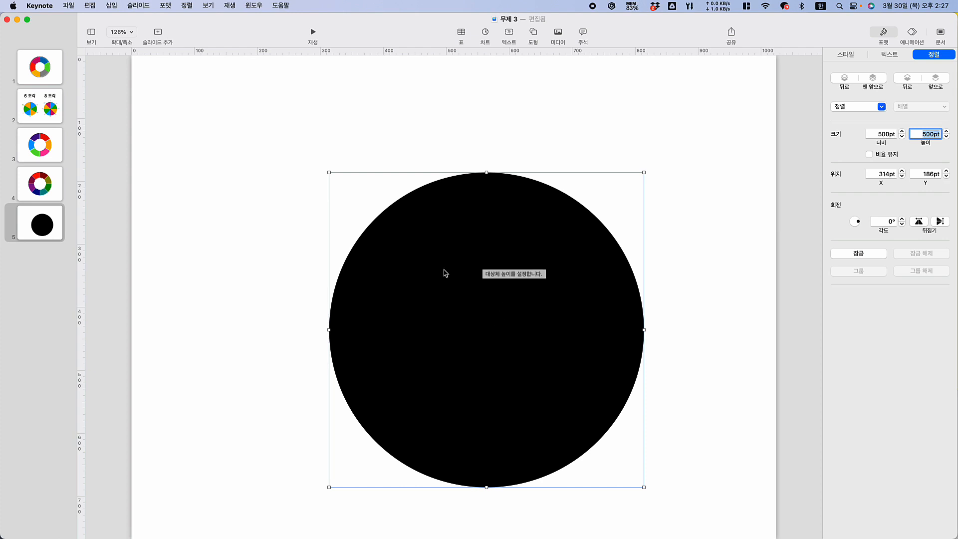
Align the circle to the centre of the slide both horizontally and vertically
{"action": "right_click", "coordinate": [464, 233]}
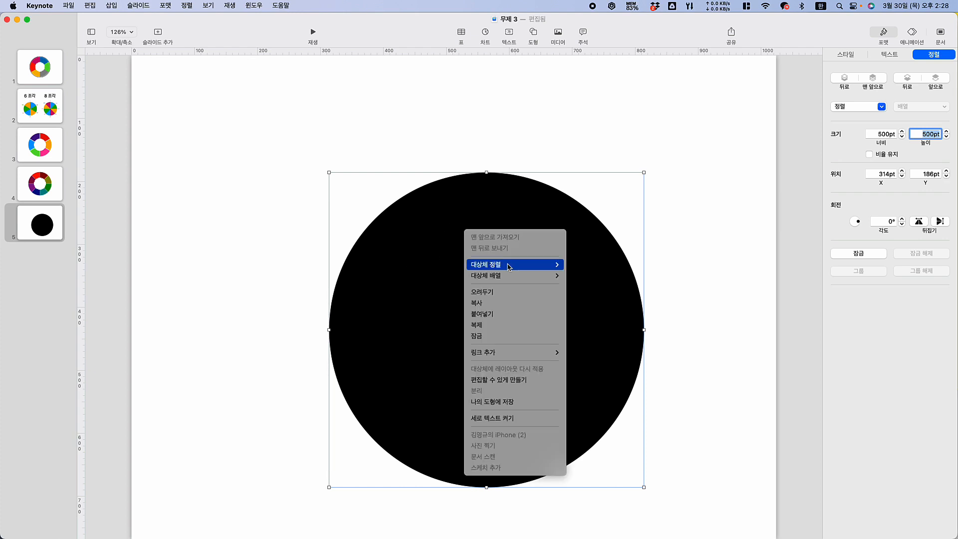
{"action": "mouse_move", "coordinate": [549, 264]}
{"action": "left_click", "coordinate": [581, 275]}
{"action": "right_click", "coordinate": [471, 230]}
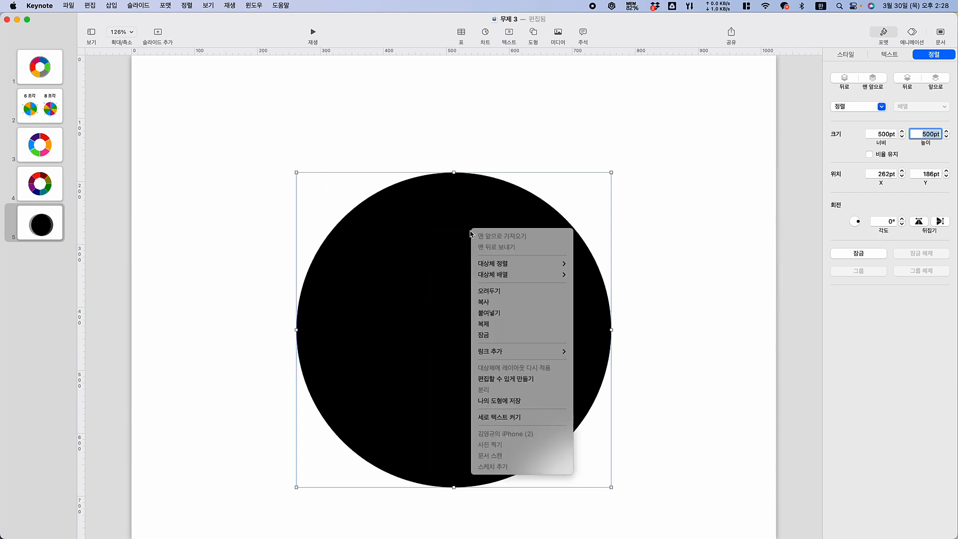
{"action": "mouse_move", "coordinate": [493, 268]}
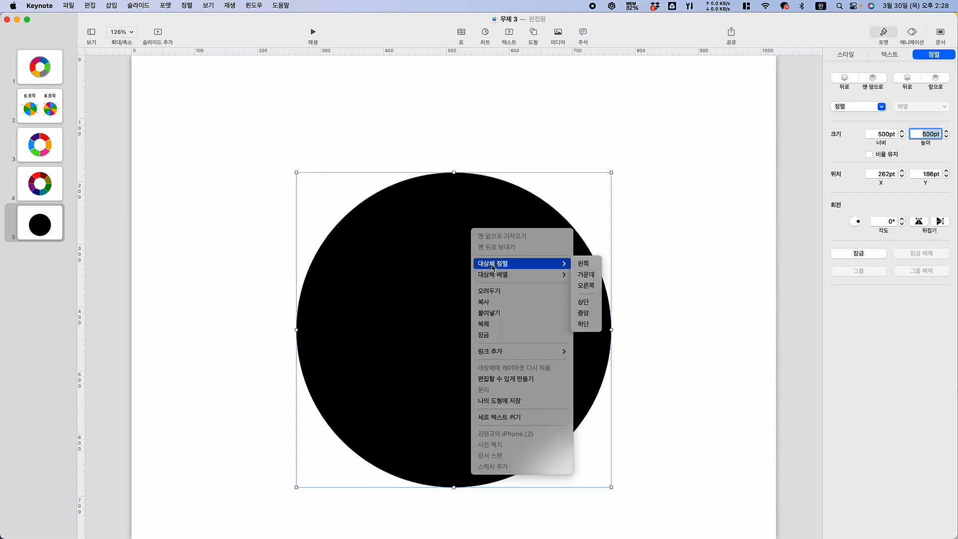
{"action": "left_click", "coordinate": [584, 313]}
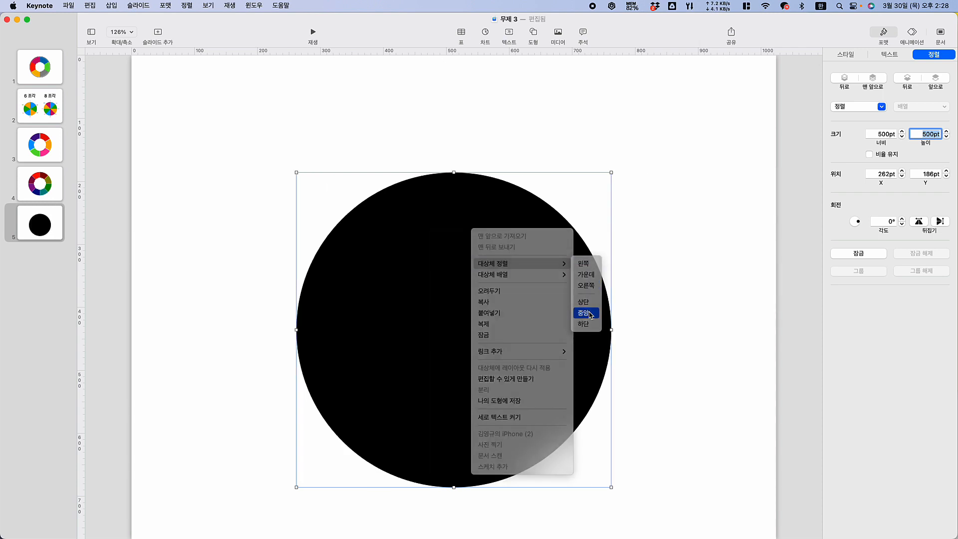
{"action": "left_click", "coordinate": [680, 271]}
{"action": "left_click", "coordinate": [510, 283]}
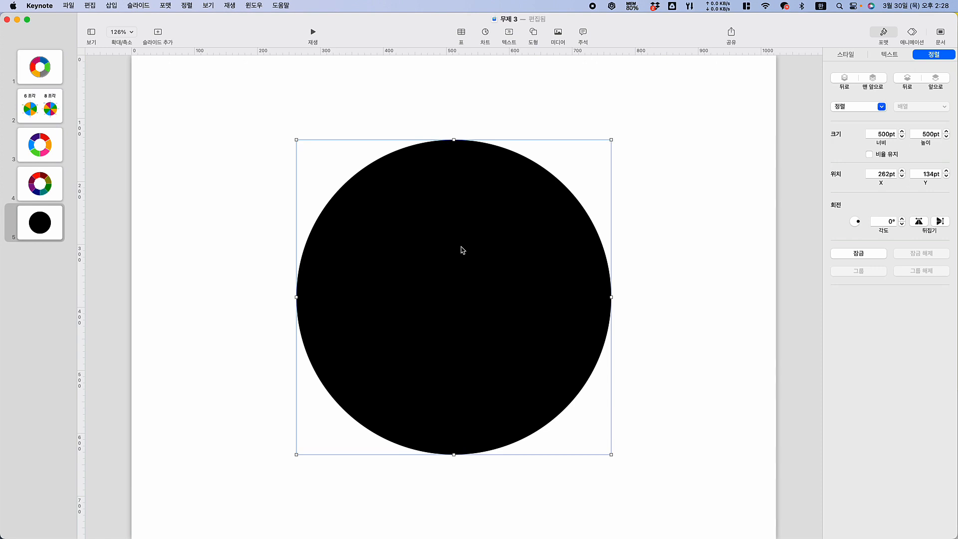
Duplicate the black circle with an offset and give the copy the red shape style
{"action": "left_click_drag", "start_coordinate": [462, 250], "coordinate": [563, 294]}
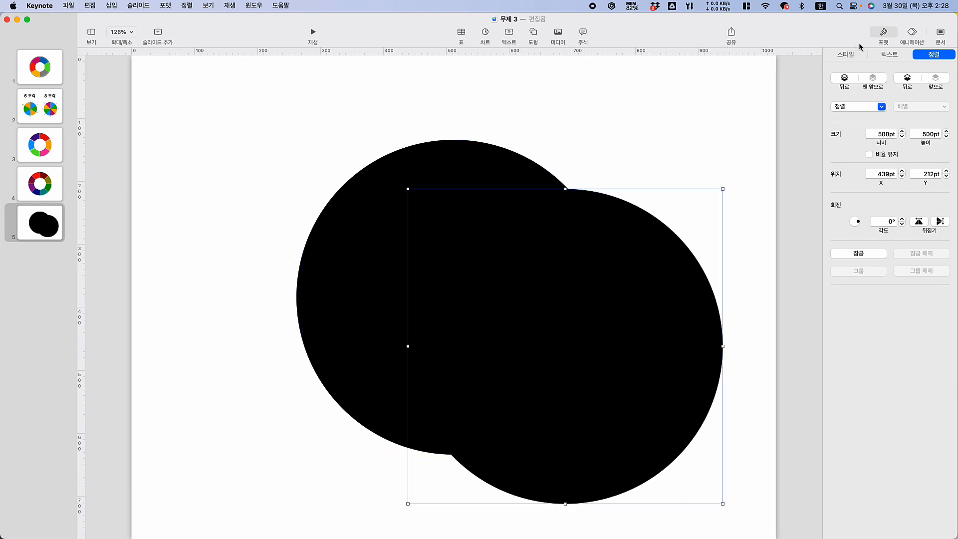
{"action": "left_click", "coordinate": [845, 55]}
{"action": "left_click", "coordinate": [850, 118]}
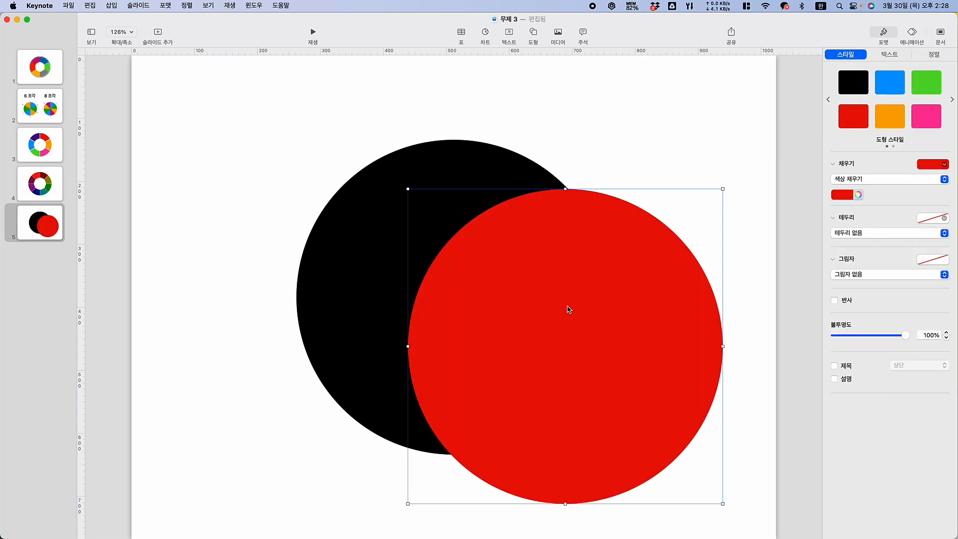
Centre the red circle horizontally and vertically on the slide, directly over the black one
{"action": "right_click", "coordinate": [532, 244]}
{"action": "mouse_move", "coordinate": [553, 278]}
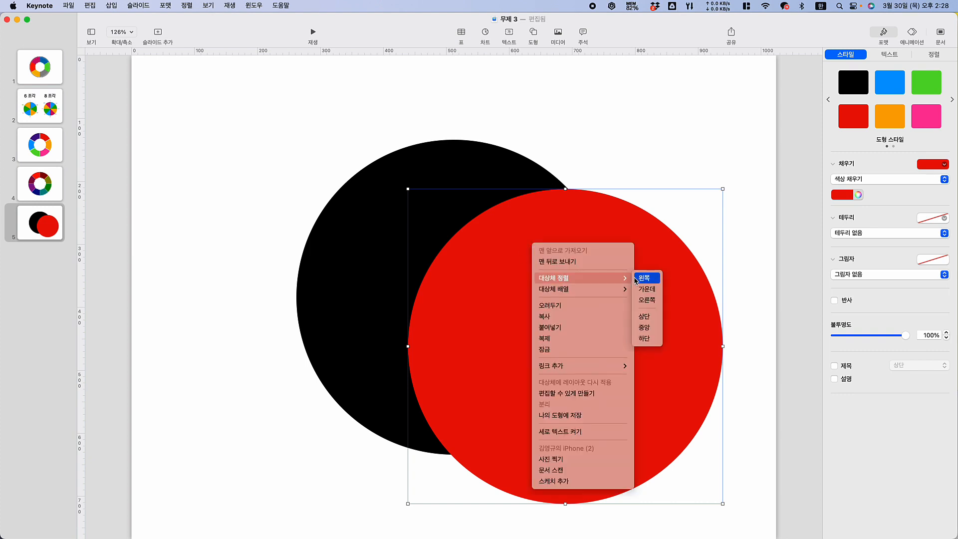
{"action": "left_click", "coordinate": [647, 289]}
{"action": "right_click", "coordinate": [483, 256]}
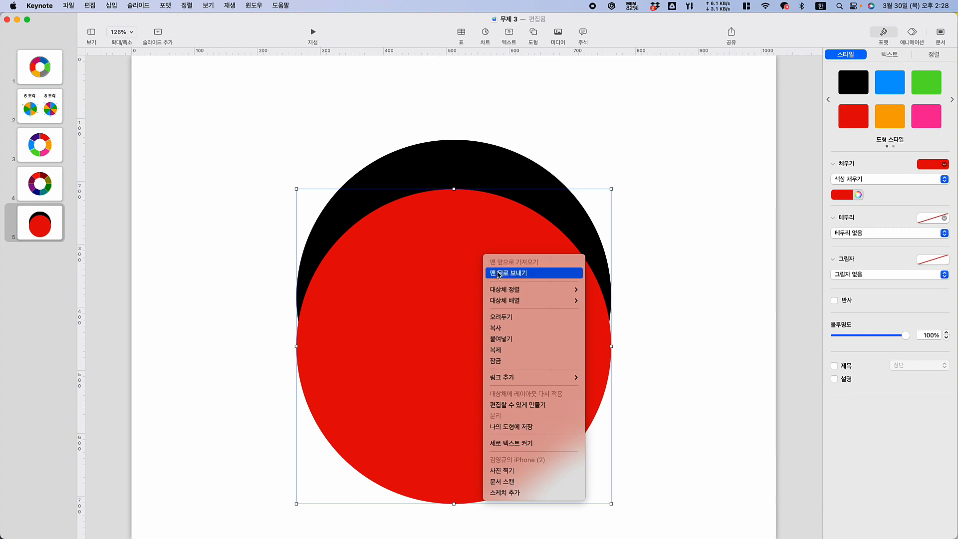
{"action": "mouse_move", "coordinate": [518, 294]}
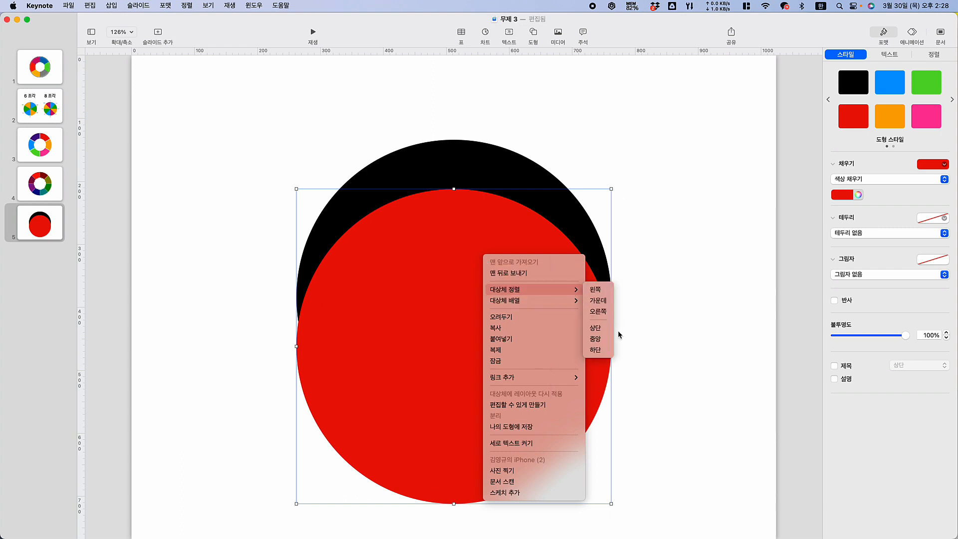
{"action": "left_click", "coordinate": [597, 339]}
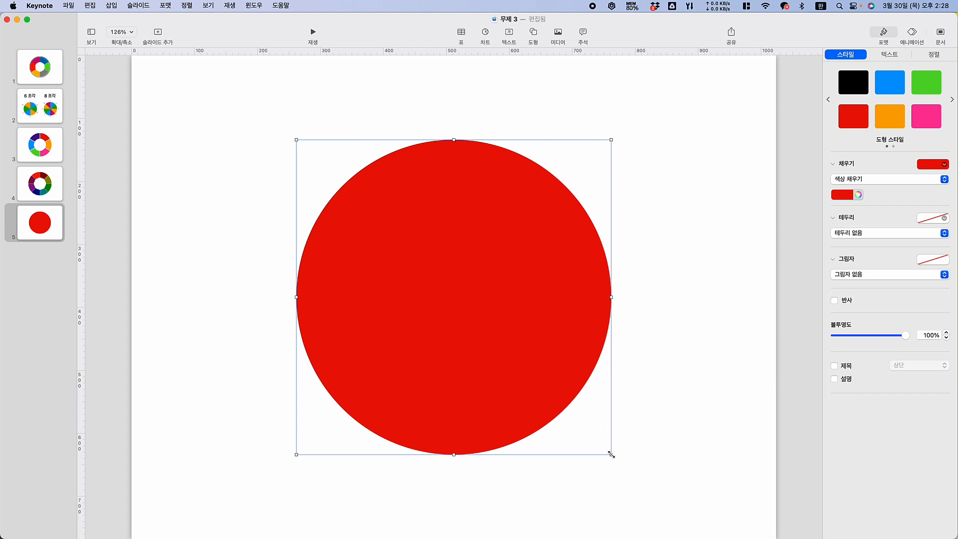
Shrink the red circle proportionally about its centre to about half the black circle's diameter
{"action": "left_click_drag", "start_coordinate": [611, 454], "coordinate": [523, 368]}
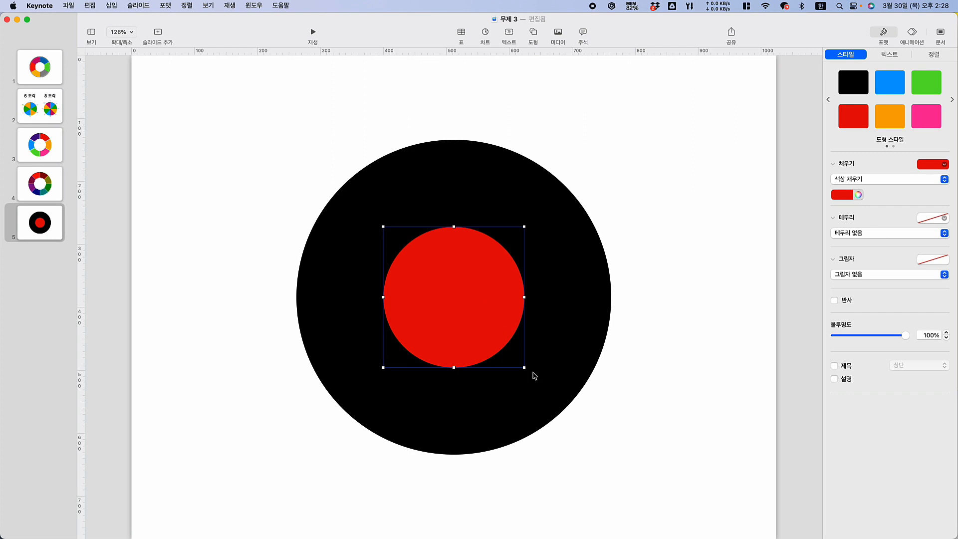
{"action": "left_click_drag", "start_coordinate": [524, 369], "coordinate": [534, 378]}
{"action": "left_click", "coordinate": [692, 302]}
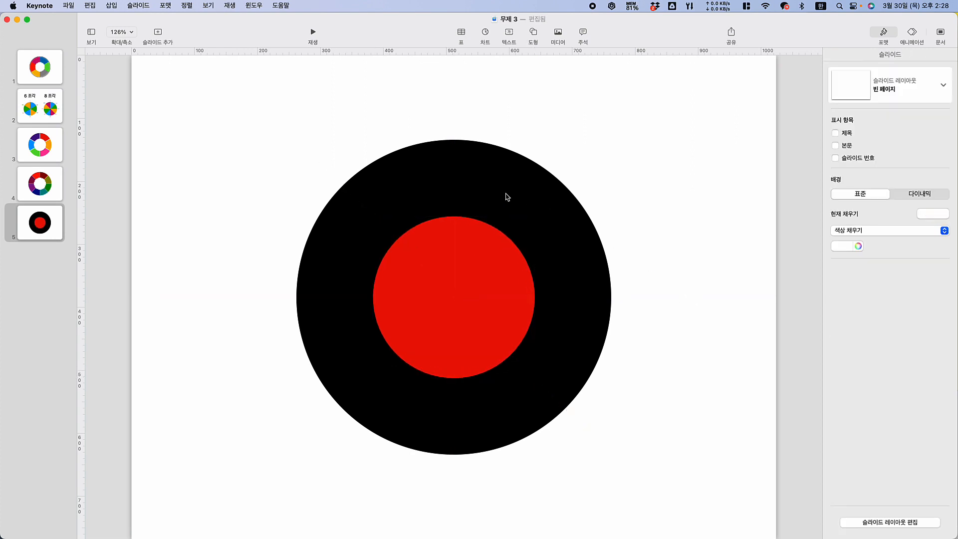
Subtract the red circle from the black circle to form a ring
{"action": "left_click", "coordinate": [490, 183]}
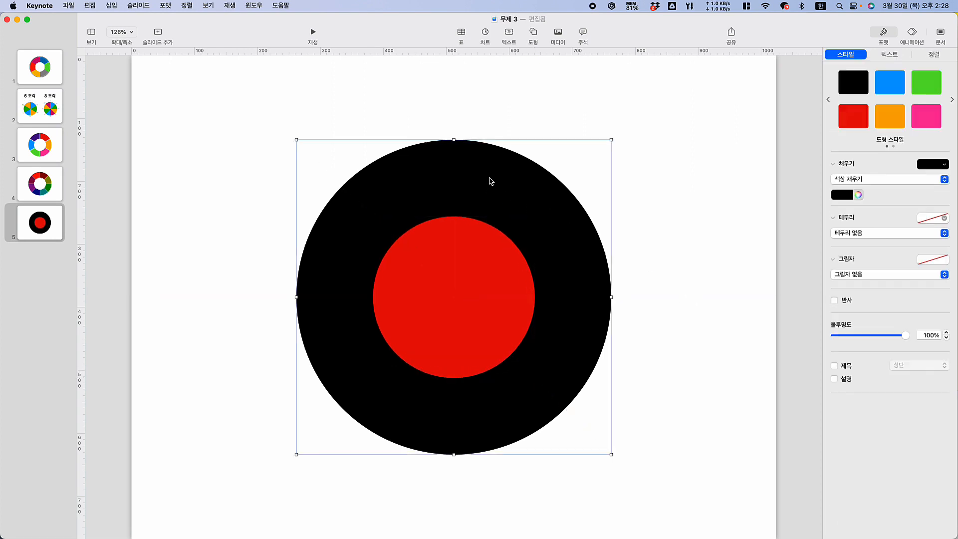
{"action": "left_click", "coordinate": [459, 270], "text": "shift"}
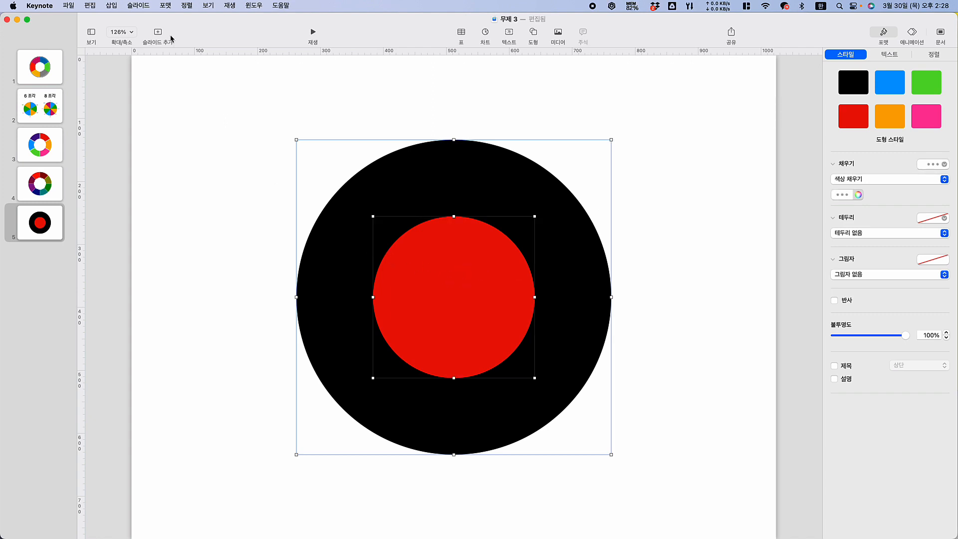
{"action": "left_click", "coordinate": [931, 59]}
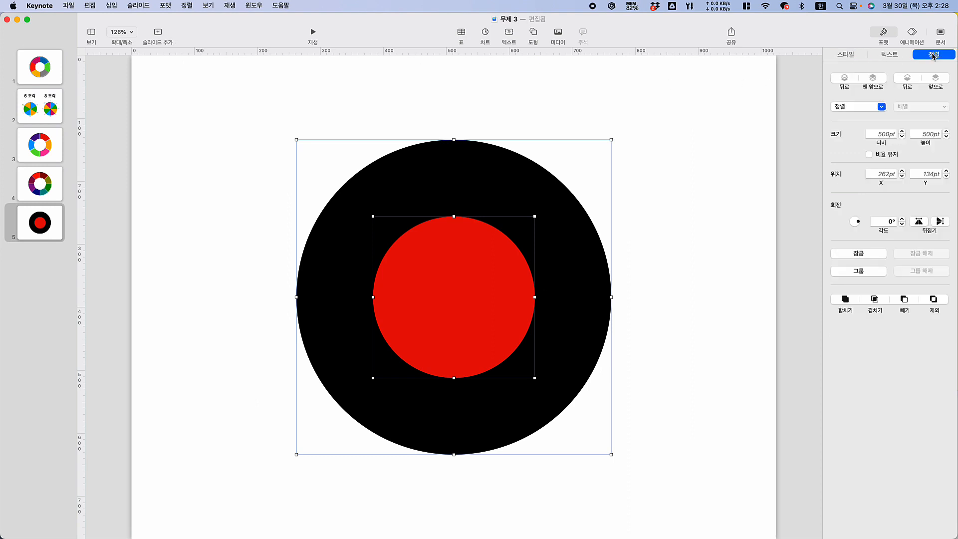
{"action": "left_click", "coordinate": [904, 300]}
{"action": "left_click", "coordinate": [198, 140]}
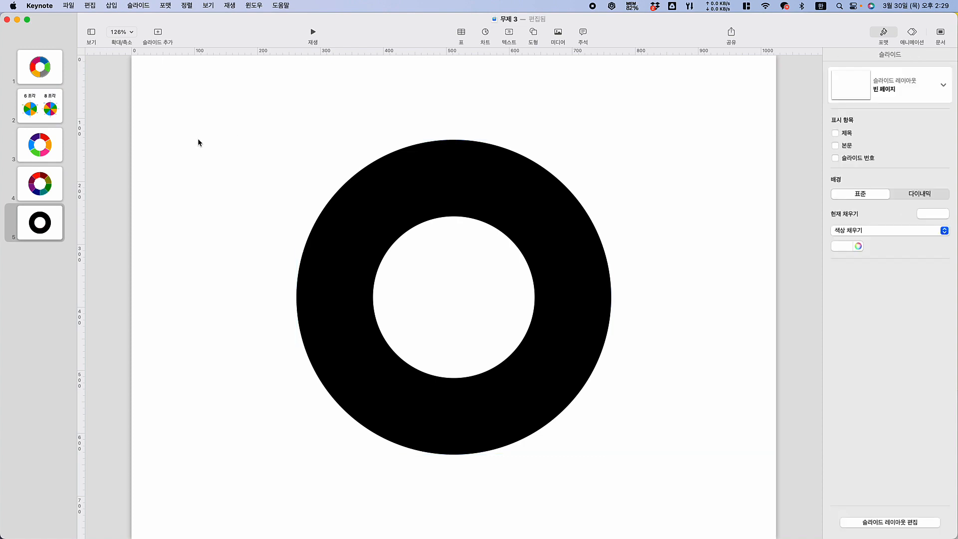
Place a vertical and a horizontal ruler guide crossing at the centre of the ring
{"action": "left_click", "coordinate": [476, 215]}
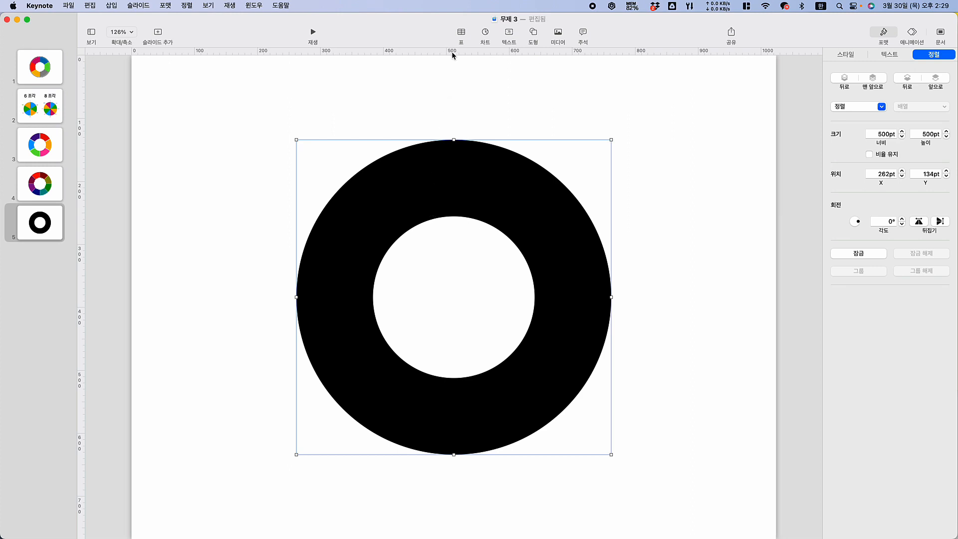
{"action": "left_click", "coordinate": [207, 5]}
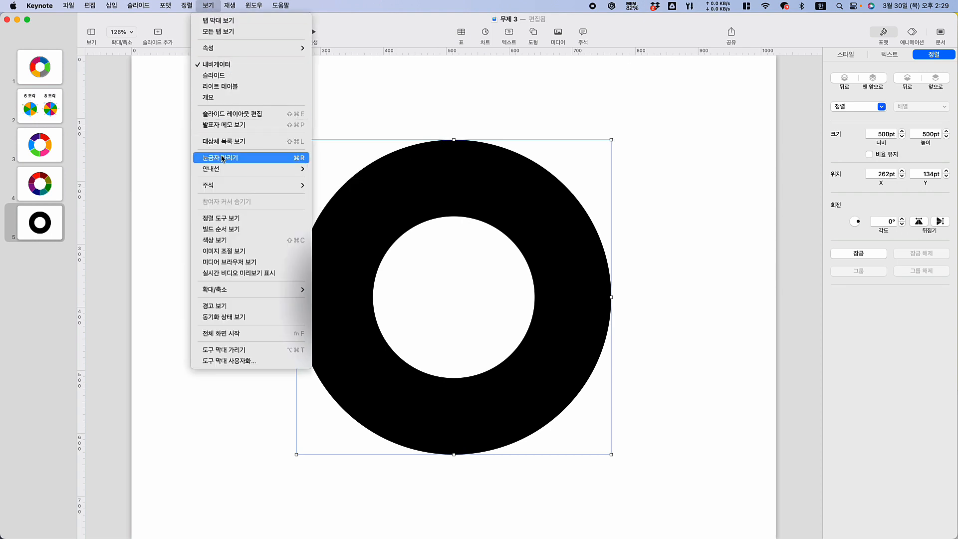
{"action": "left_click", "coordinate": [459, 53]}
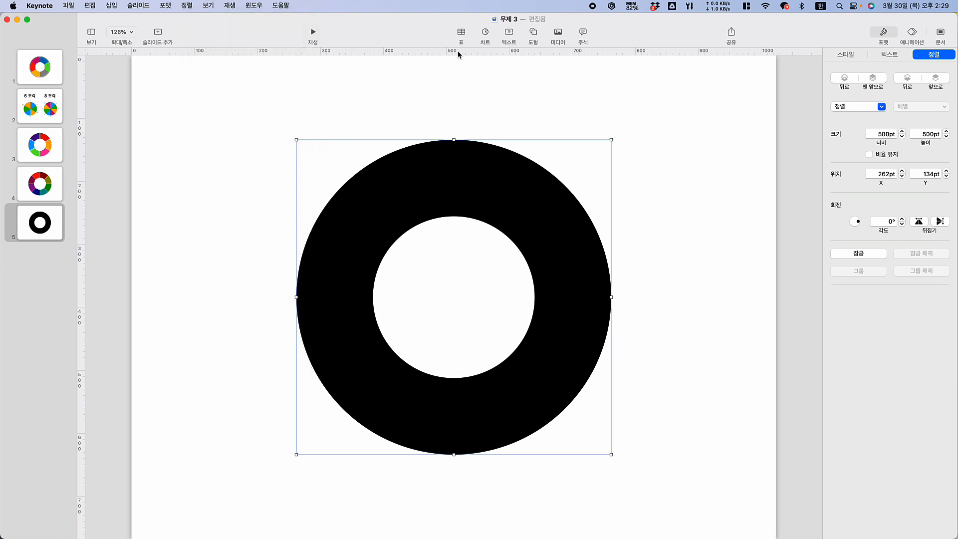
{"action": "left_click_drag", "start_coordinate": [457, 52], "coordinate": [462, 297]}
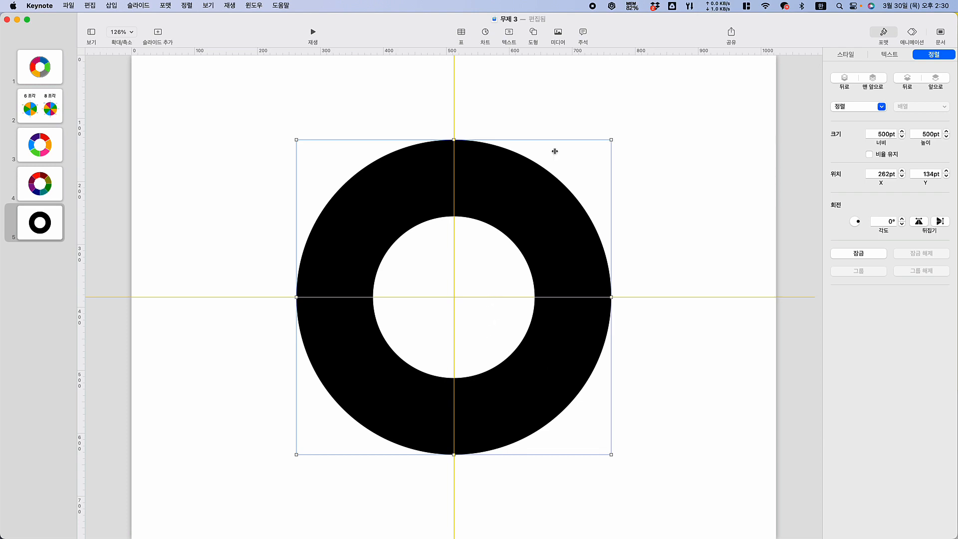
Insert a five-pointed star and give it the orange shape style
{"action": "left_click", "coordinate": [534, 32]}
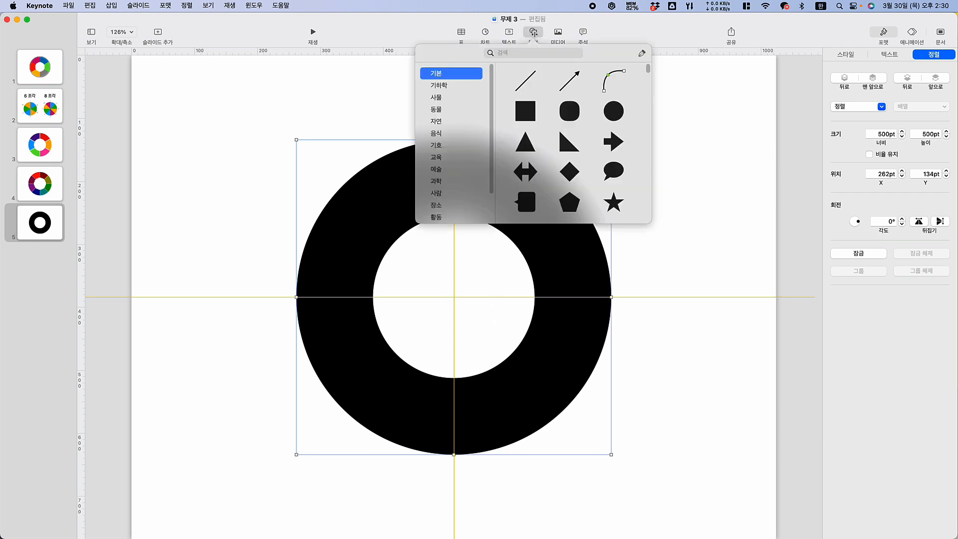
{"action": "left_click", "coordinate": [613, 203]}
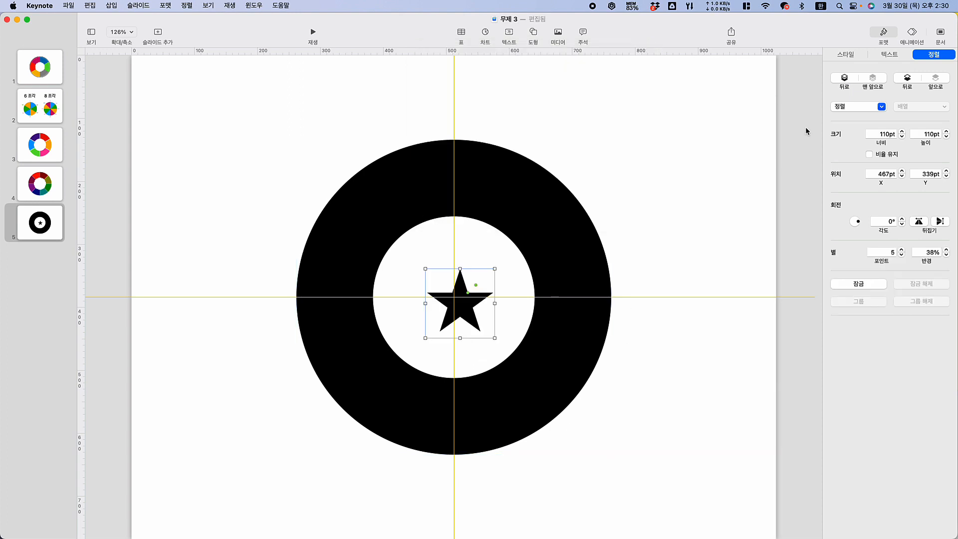
{"action": "left_click", "coordinate": [846, 55]}
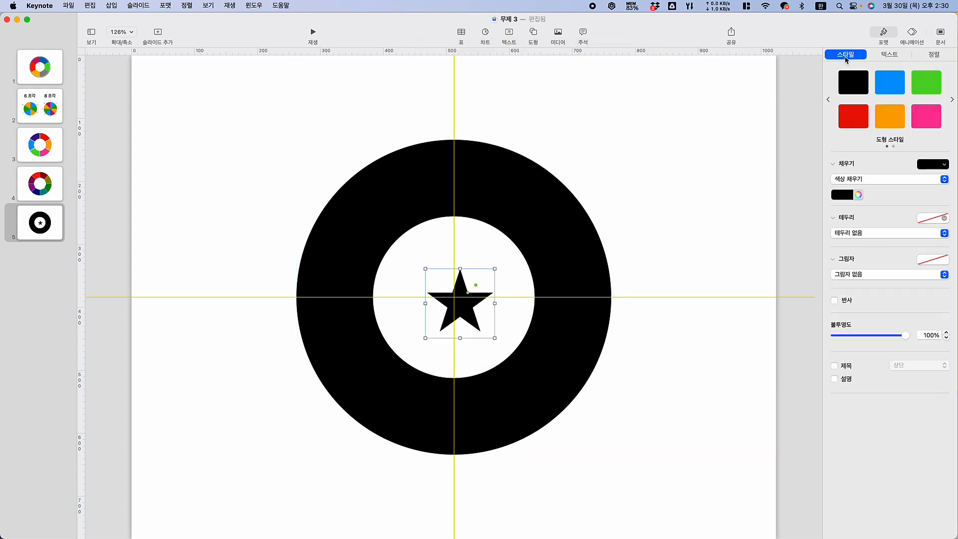
{"action": "left_click", "coordinate": [878, 119]}
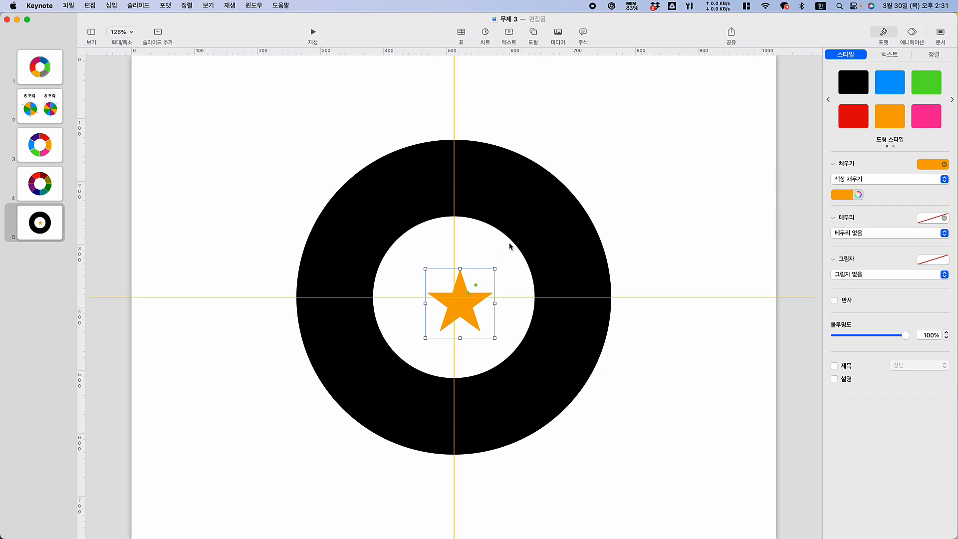
Set the star's width and height to 500 pt and position it exactly over the black ring
{"action": "left_click", "coordinate": [933, 57]}
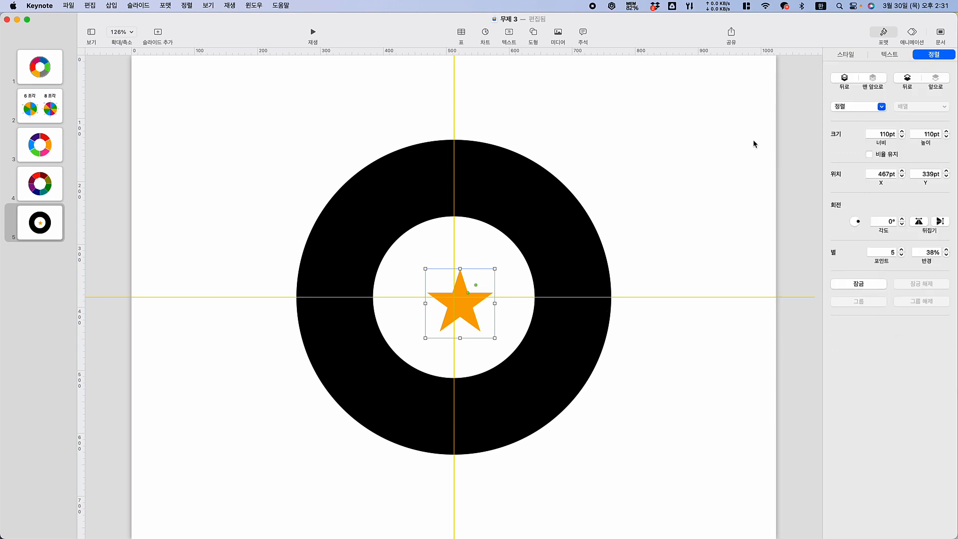
{"action": "left_click", "coordinate": [499, 187]}
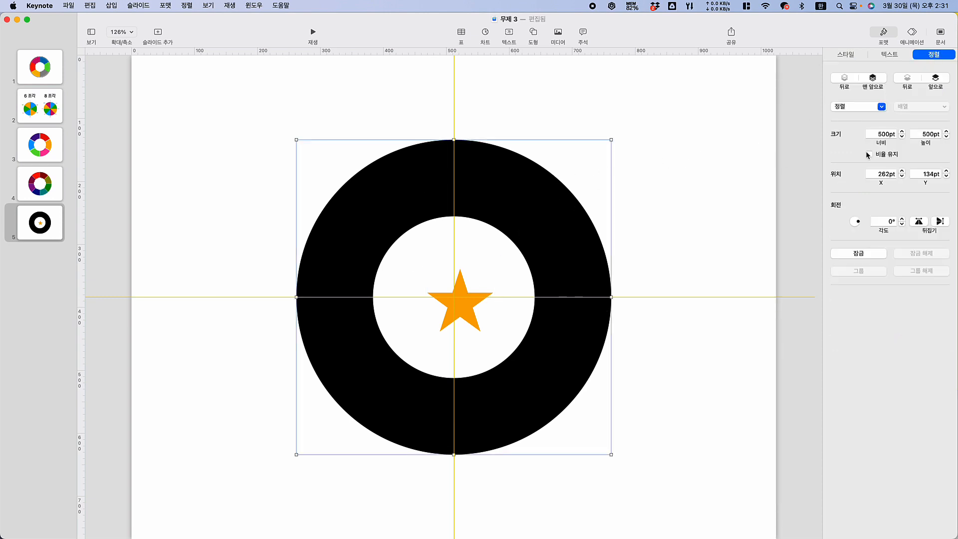
{"action": "left_click", "coordinate": [441, 318]}
{"action": "left_click", "coordinate": [468, 308]}
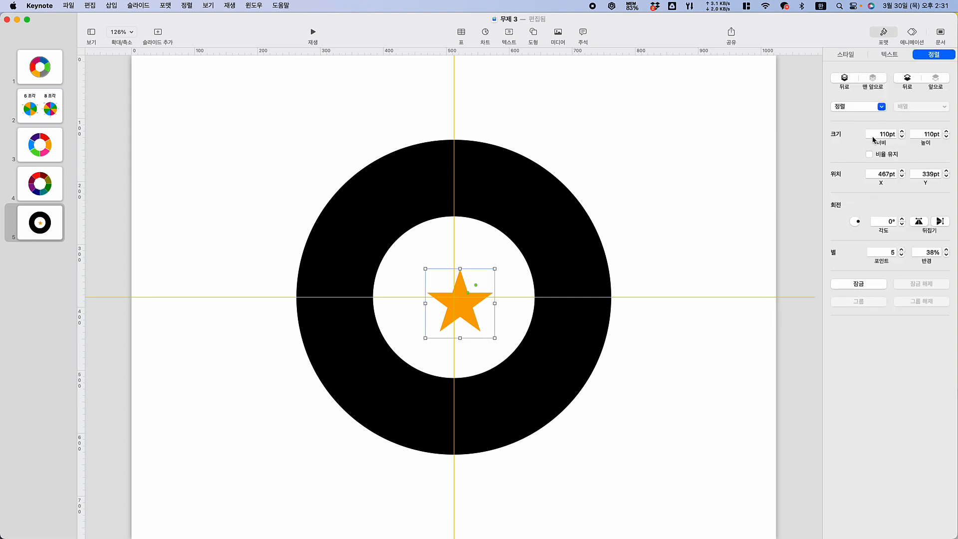
{"action": "left_click", "coordinate": [879, 135]}
{"action": "type", "text": "500"}
{"action": "key", "text": "Tab"}
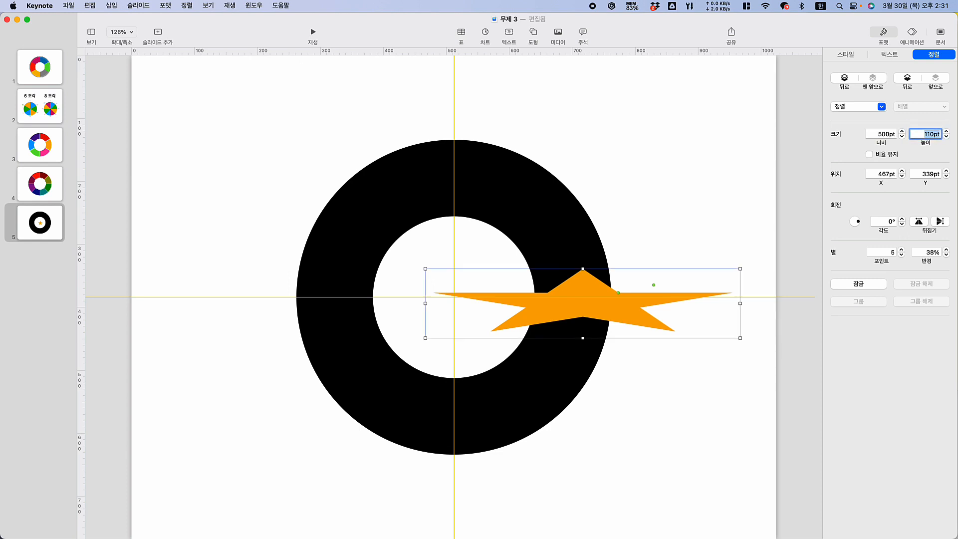
{"action": "type", "text": "500"}
{"action": "key", "text": "Return"}
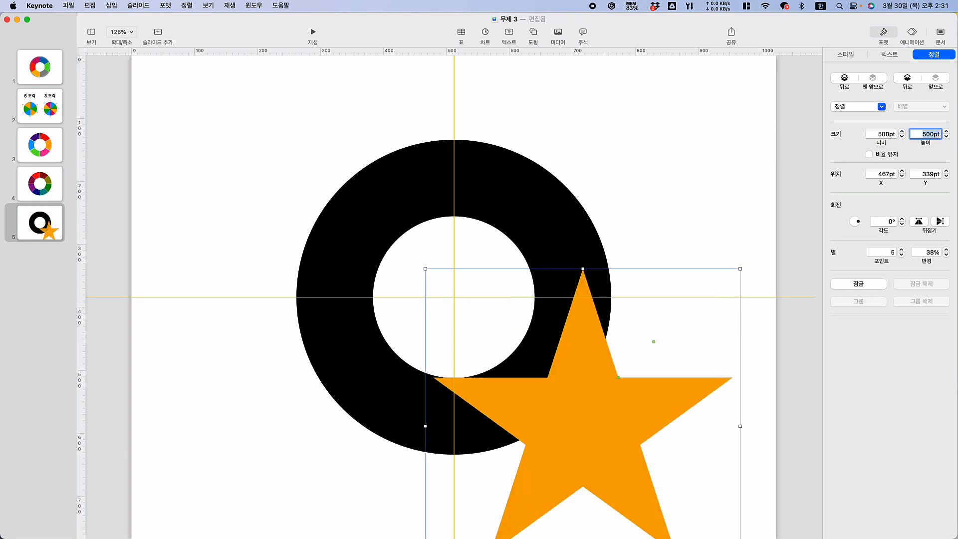
{"action": "left_click_drag", "start_coordinate": [607, 448], "coordinate": [474, 317]}
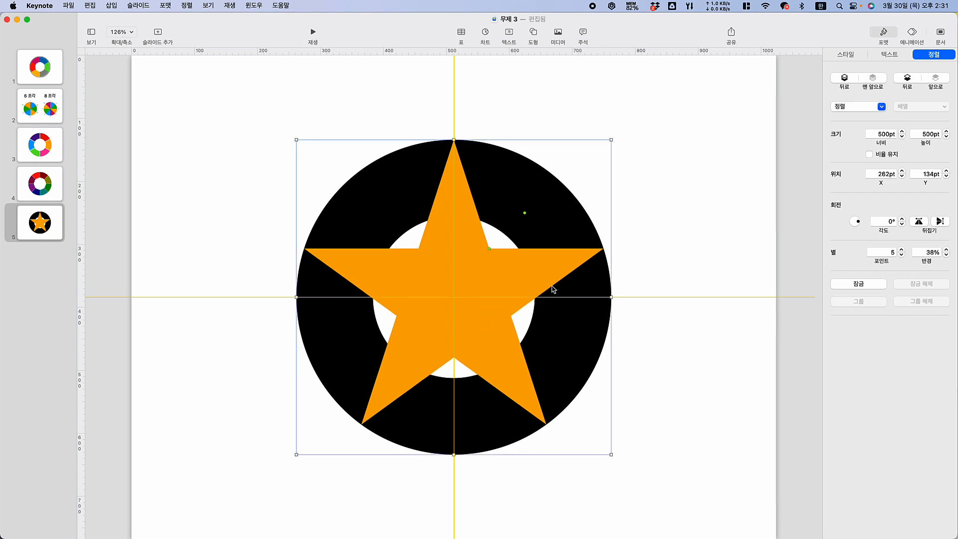
Narrow the star's arms to a 10% radius and increase its number of points to 7
{"action": "left_click_drag", "start_coordinate": [612, 142], "coordinate": [584, 399]}
{"action": "key", "text": "super+z"}
{"action": "left_click_drag", "start_coordinate": [489, 249], "coordinate": [449, 301]}
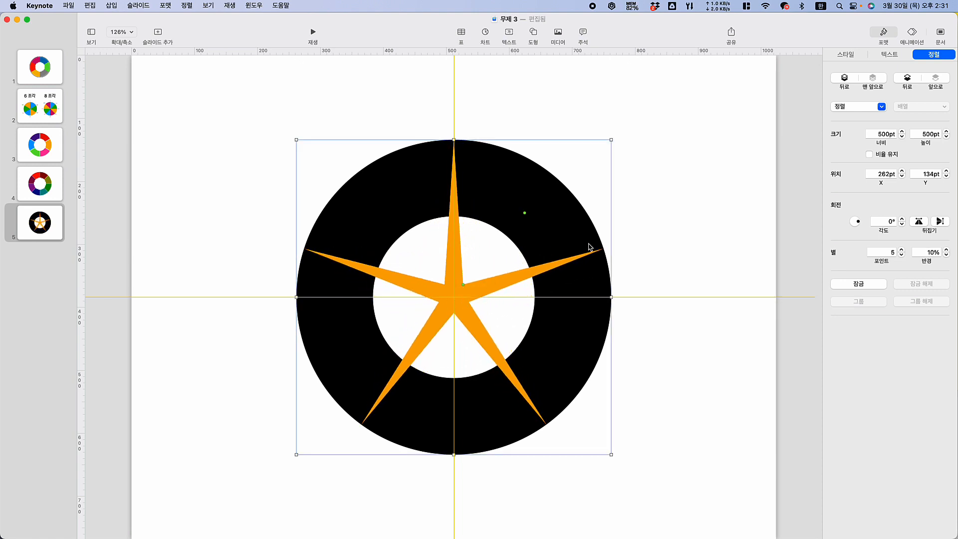
{"action": "left_click", "coordinate": [524, 213]}
{"action": "left_click_drag", "start_coordinate": [524, 213], "coordinate": [505, 228]}
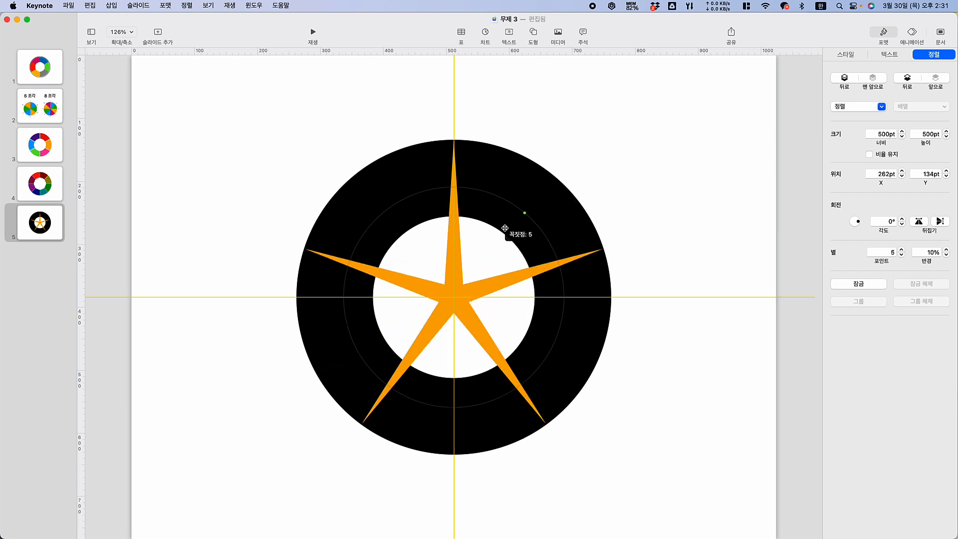
{"action": "left_click_drag", "start_coordinate": [505, 228], "coordinate": [540, 288]}
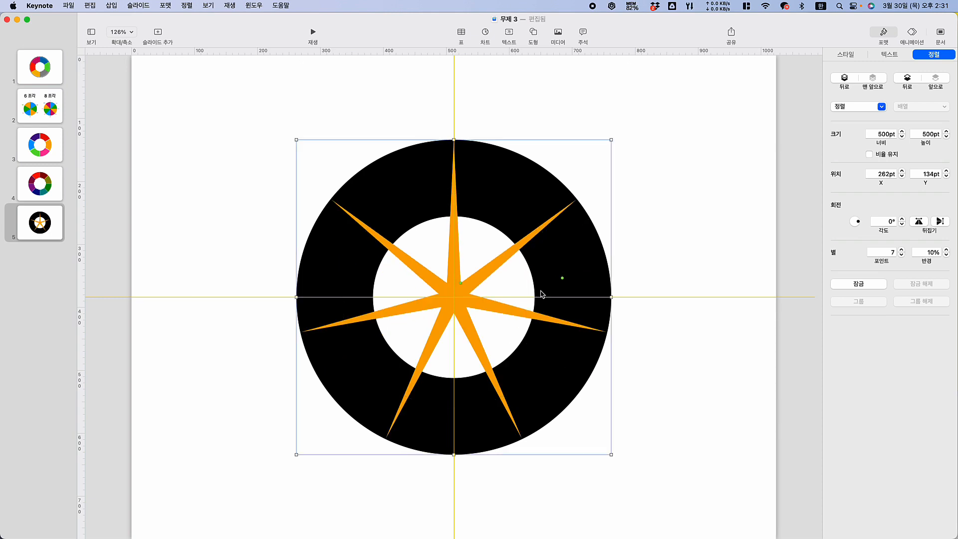
{"action": "left_click", "coordinate": [688, 184]}
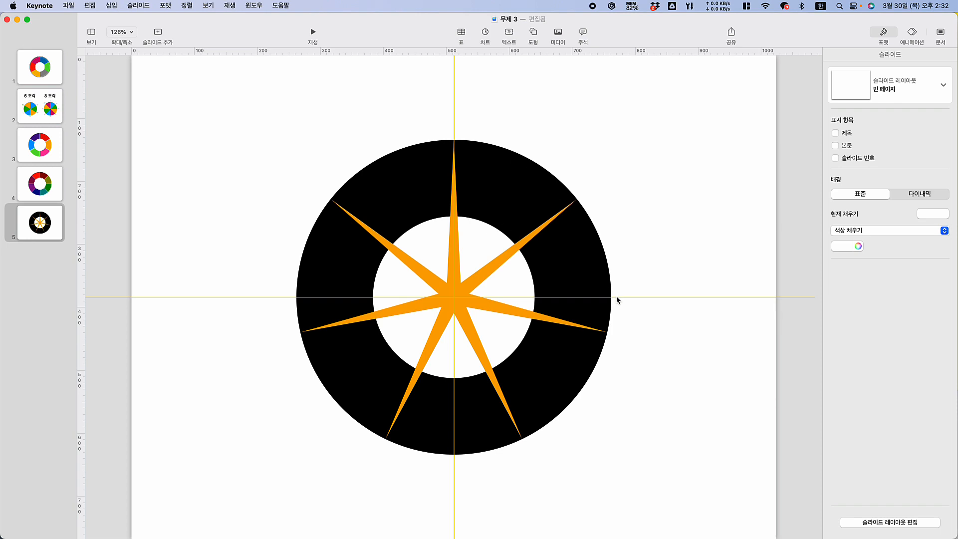
Duplicate the black ring, move the copy aside and fill it with bright green
{"action": "left_click", "coordinate": [573, 263]}
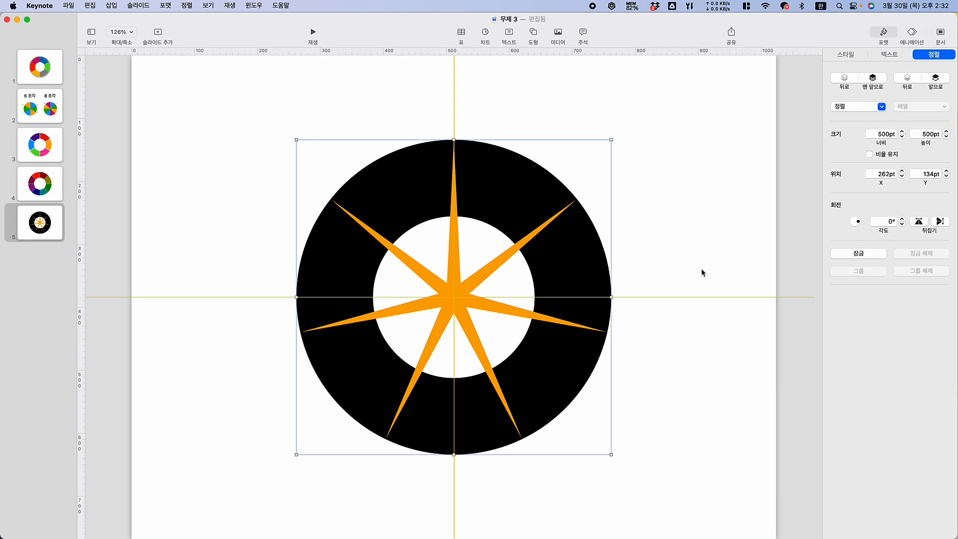
{"action": "key", "text": "super+d"}
{"action": "left_click_drag", "start_coordinate": [576, 265], "coordinate": [725, 227]}
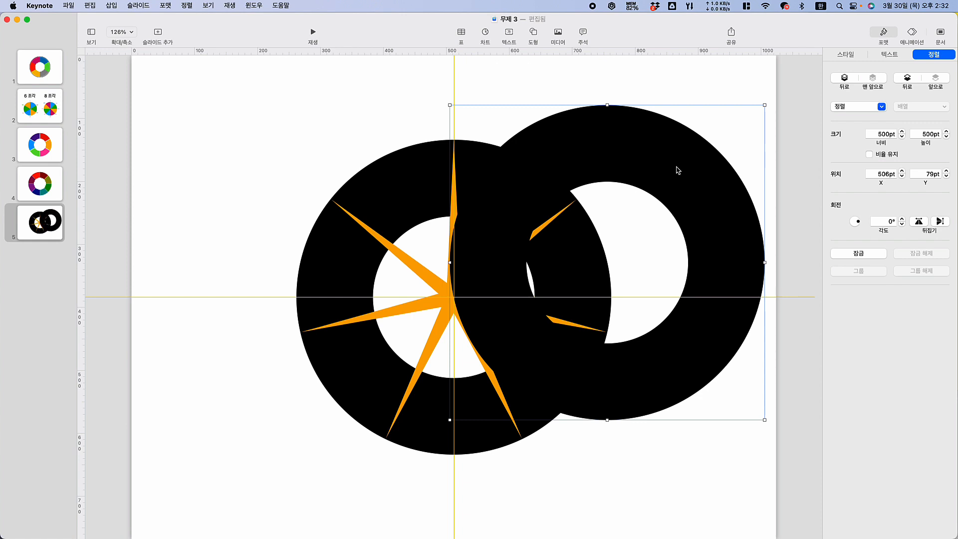
{"action": "left_click", "coordinate": [847, 55]}
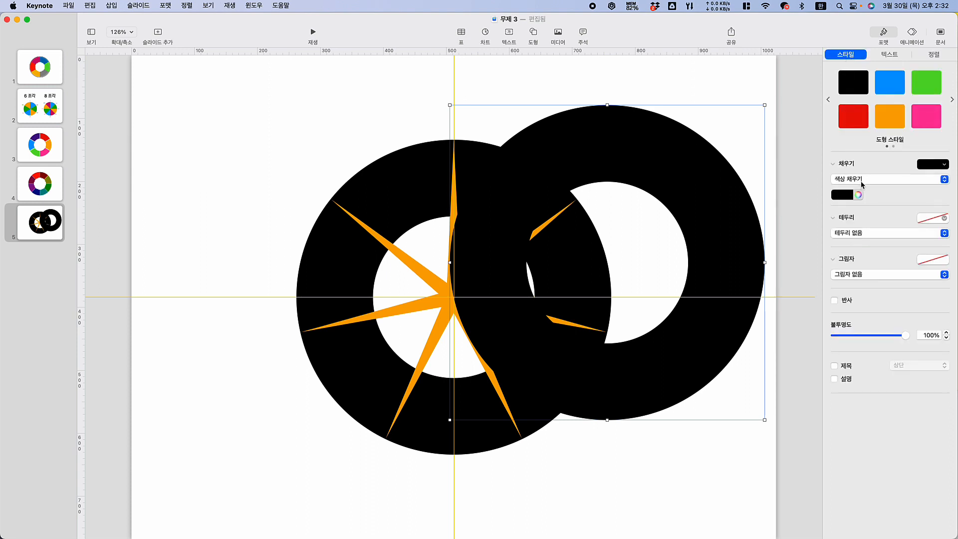
{"action": "left_click", "coordinate": [843, 195]}
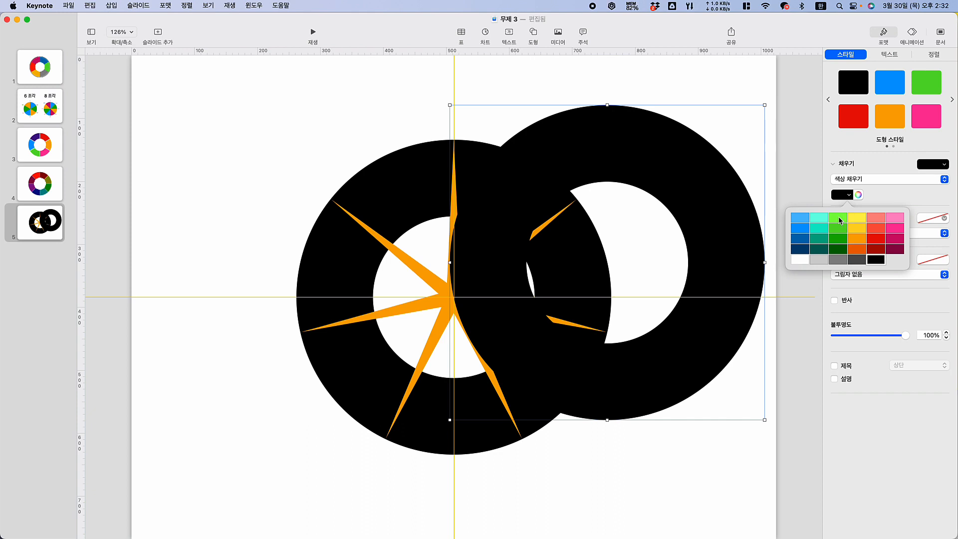
{"action": "left_click", "coordinate": [838, 218]}
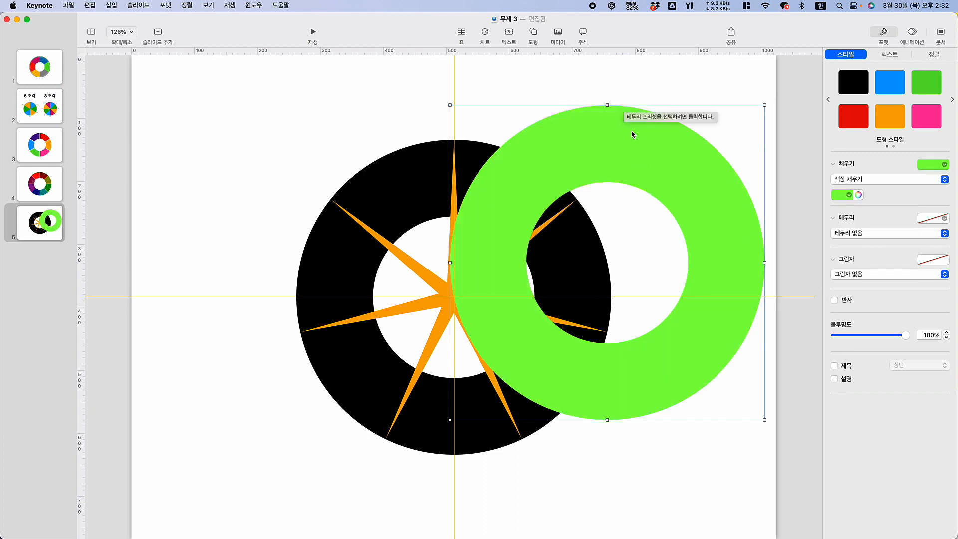
Align the green ring with the black ring by their left and top edges
{"action": "left_click_drag", "start_coordinate": [631, 132], "coordinate": [650, 274]}
{"action": "left_click", "coordinate": [522, 170]}
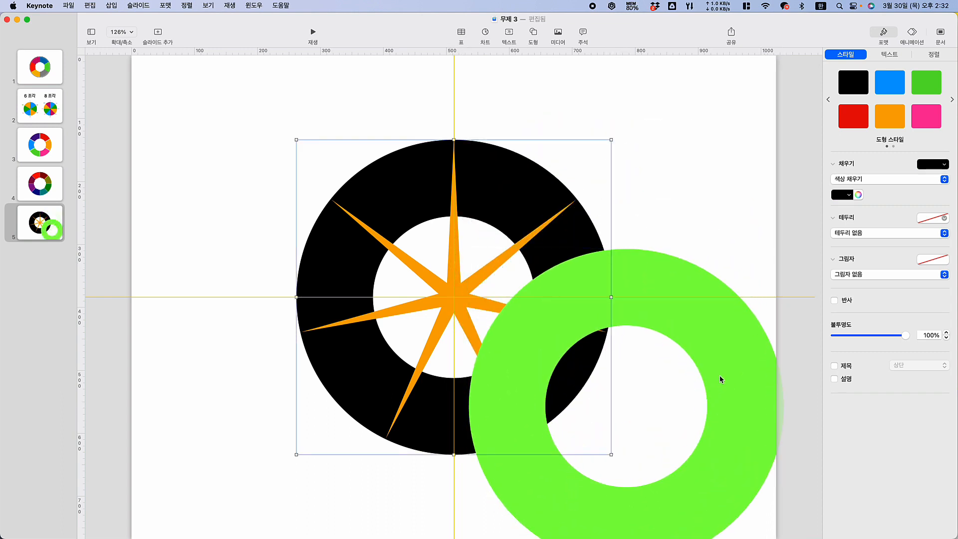
{"action": "left_click", "coordinate": [721, 347], "text": "shift"}
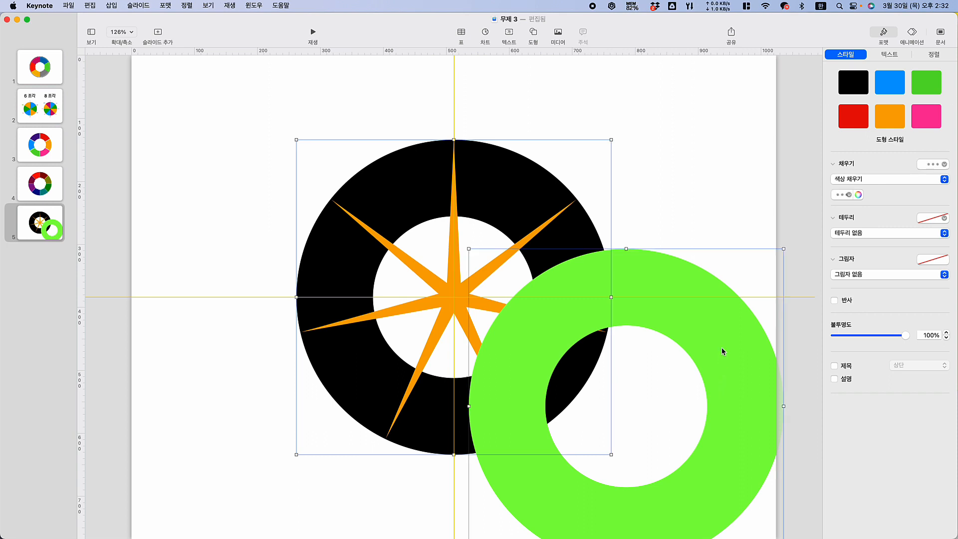
{"action": "right_click", "coordinate": [645, 266]}
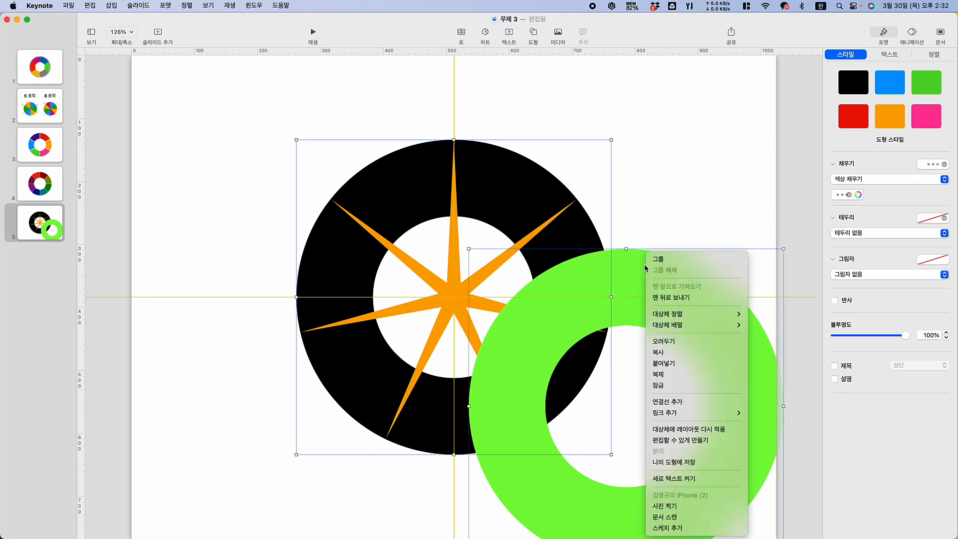
{"action": "mouse_move", "coordinate": [680, 315]}
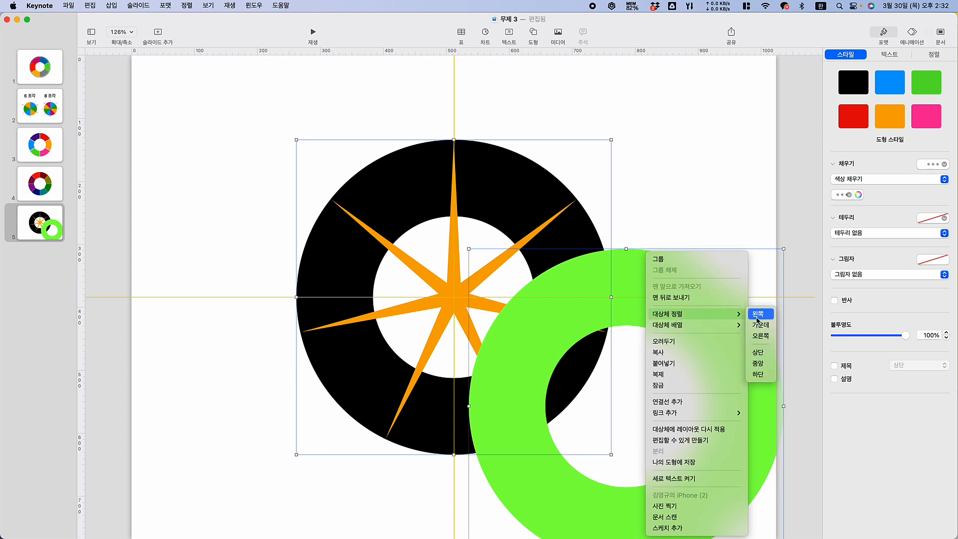
{"action": "left_click", "coordinate": [757, 317]}
{"action": "right_click", "coordinate": [554, 328]}
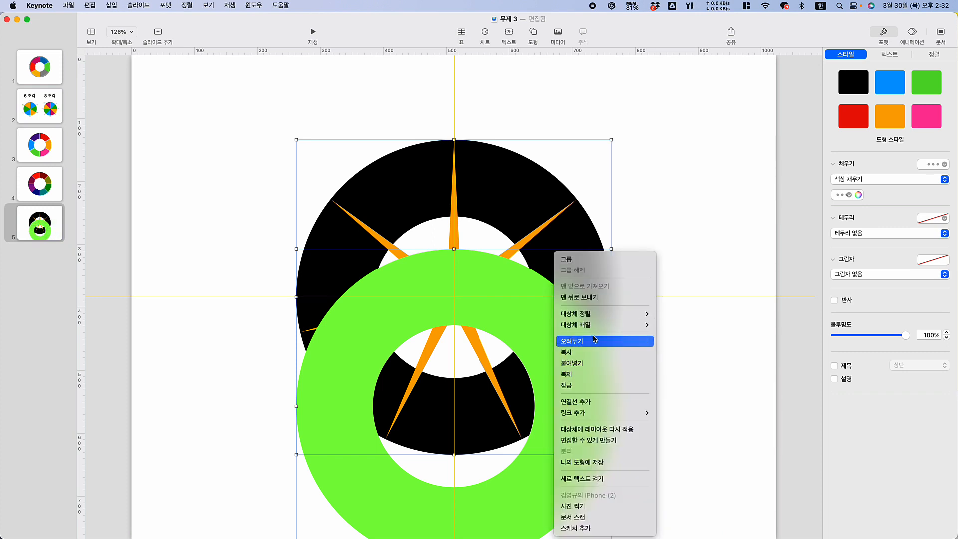
{"action": "mouse_move", "coordinate": [623, 314]}
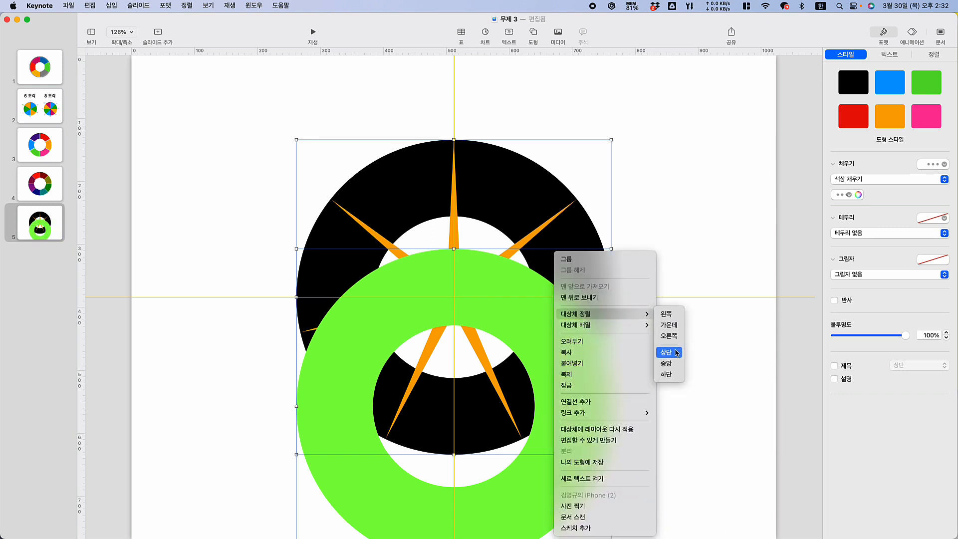
{"action": "left_click", "coordinate": [676, 352]}
{"action": "left_click", "coordinate": [683, 185]}
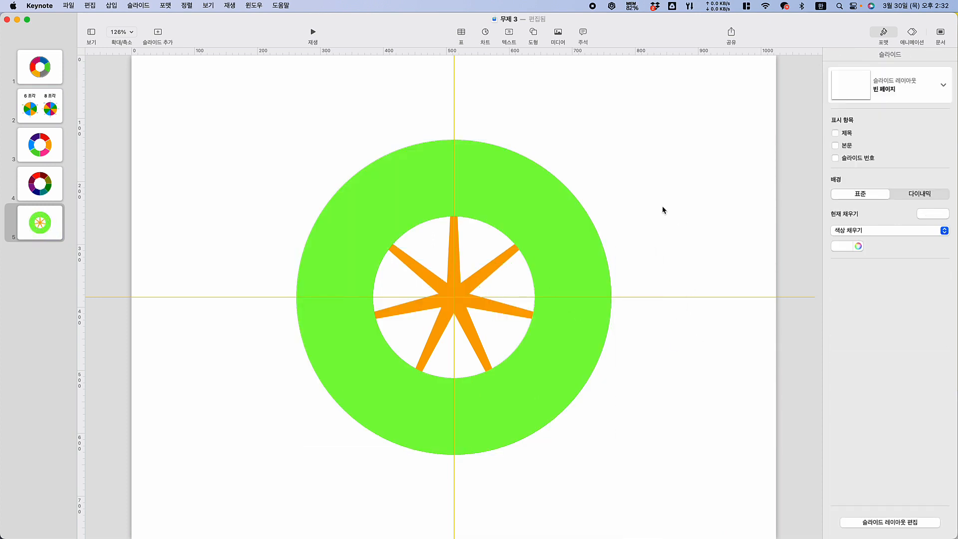
Send the green ring to the back, behind the black ring and the star
{"action": "left_click", "coordinate": [482, 189]}
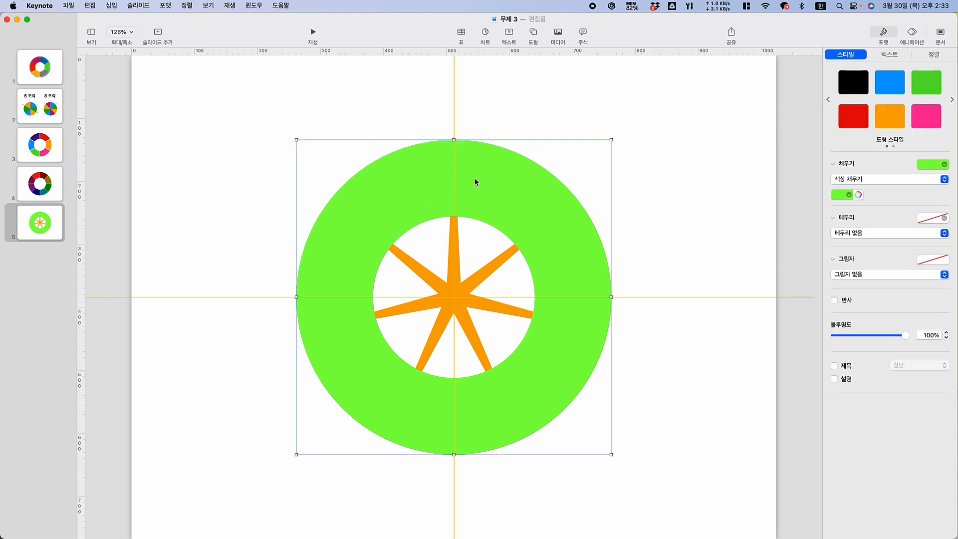
{"action": "right_click", "coordinate": [474, 179]}
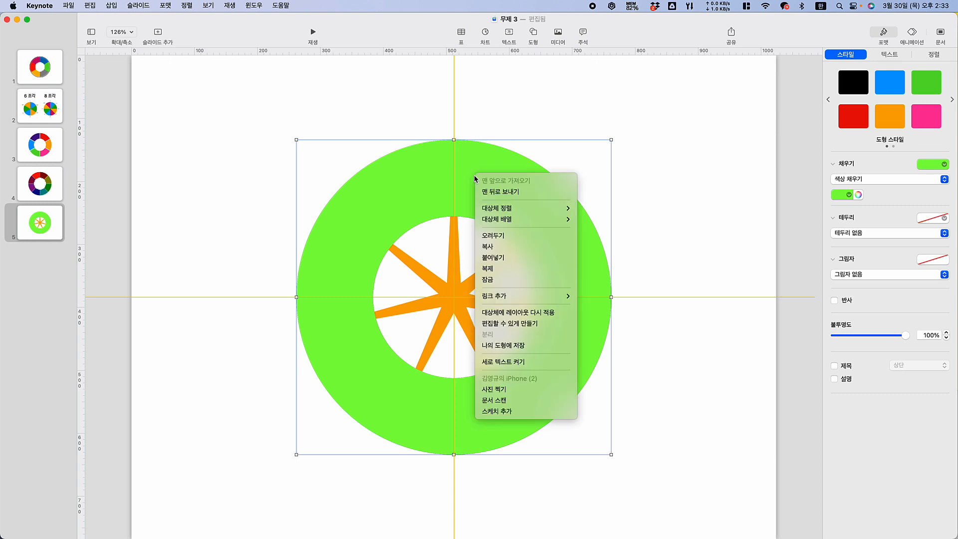
{"action": "left_click", "coordinate": [500, 191]}
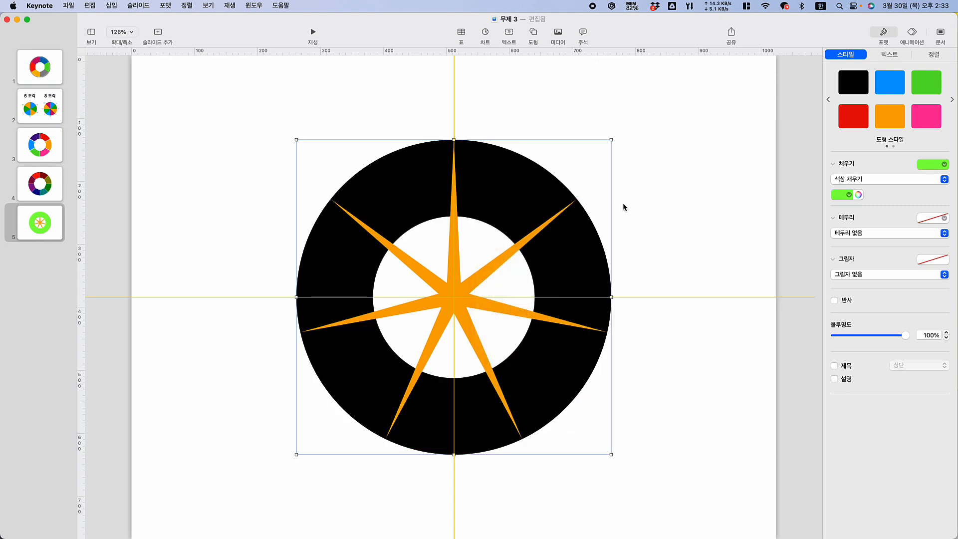
{"action": "left_click", "coordinate": [717, 209]}
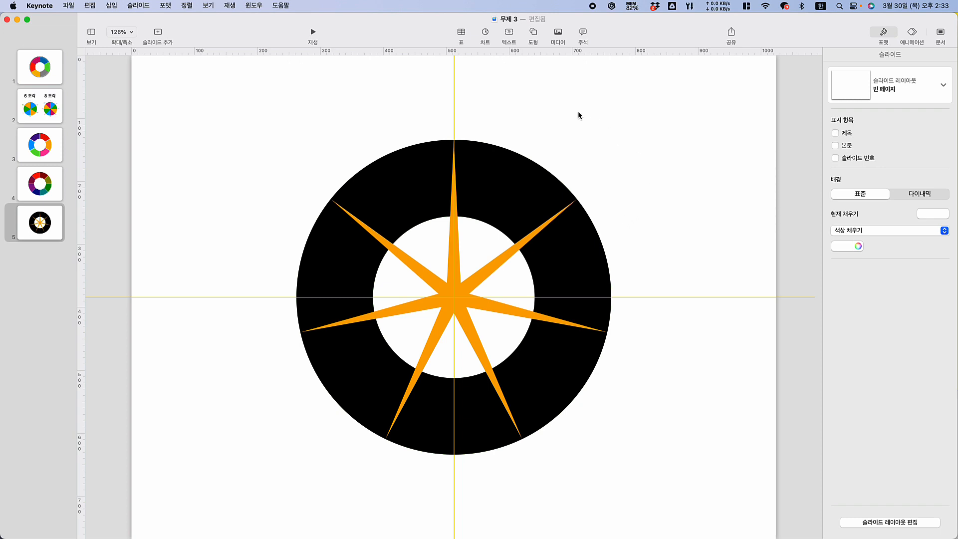
Draw a closed pen triangle from the ring's center to above its top, out past the upper-right star arm and back to the center
{"action": "left_click", "coordinate": [533, 34]}
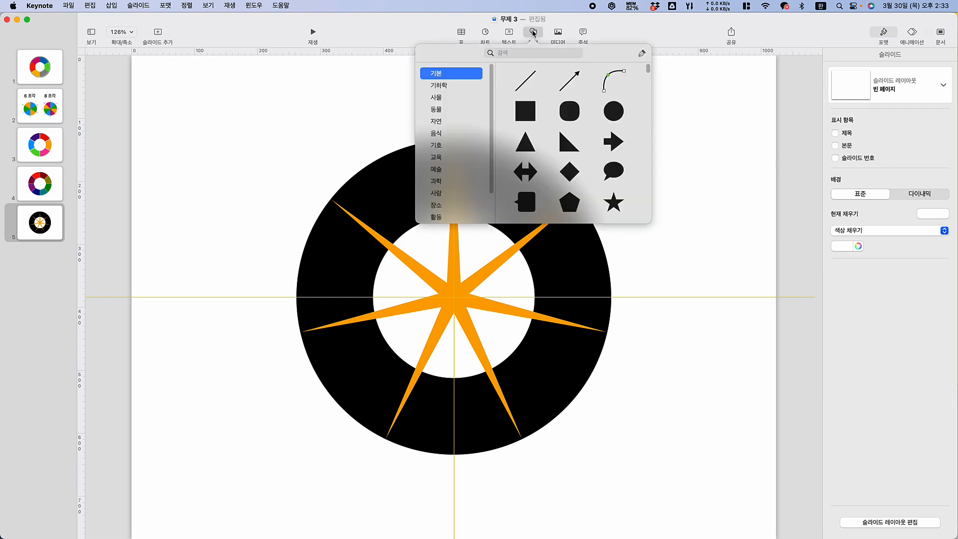
{"action": "left_click", "coordinate": [642, 54]}
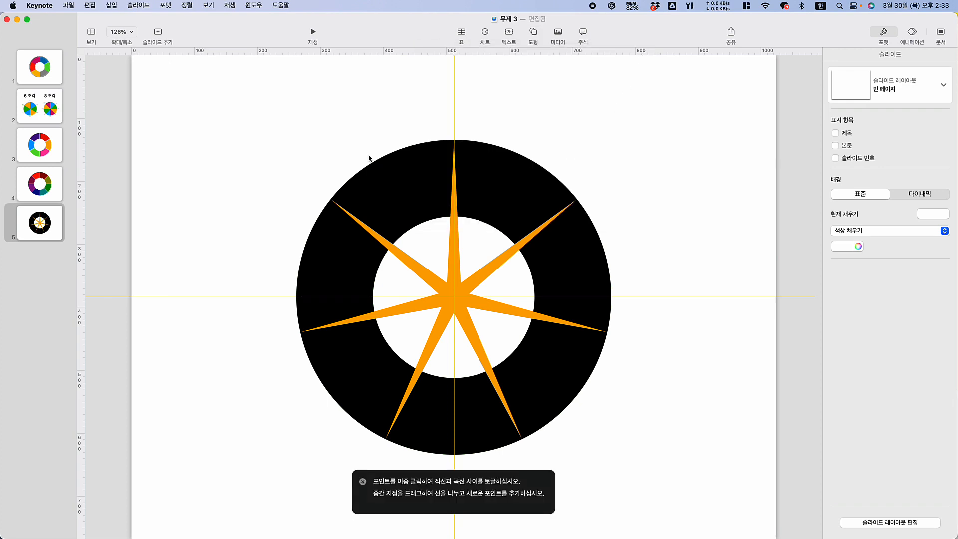
{"action": "left_click", "coordinate": [132, 33]}
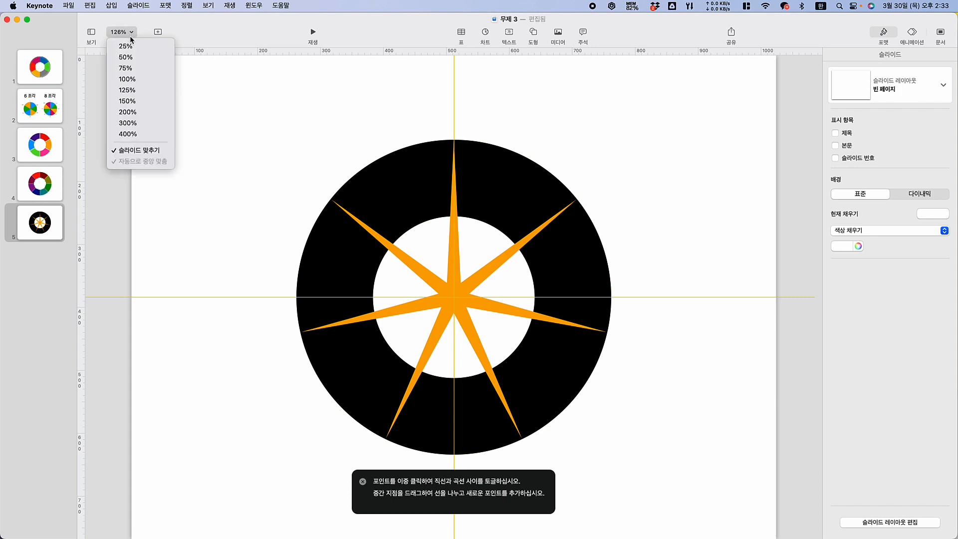
{"action": "left_click", "coordinate": [130, 133]}
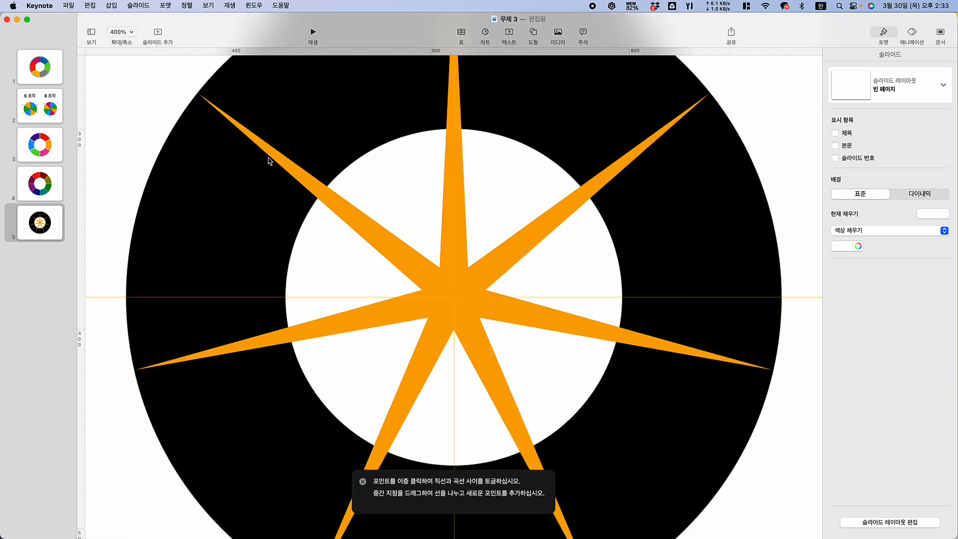
{"action": "left_click", "coordinate": [453, 298]}
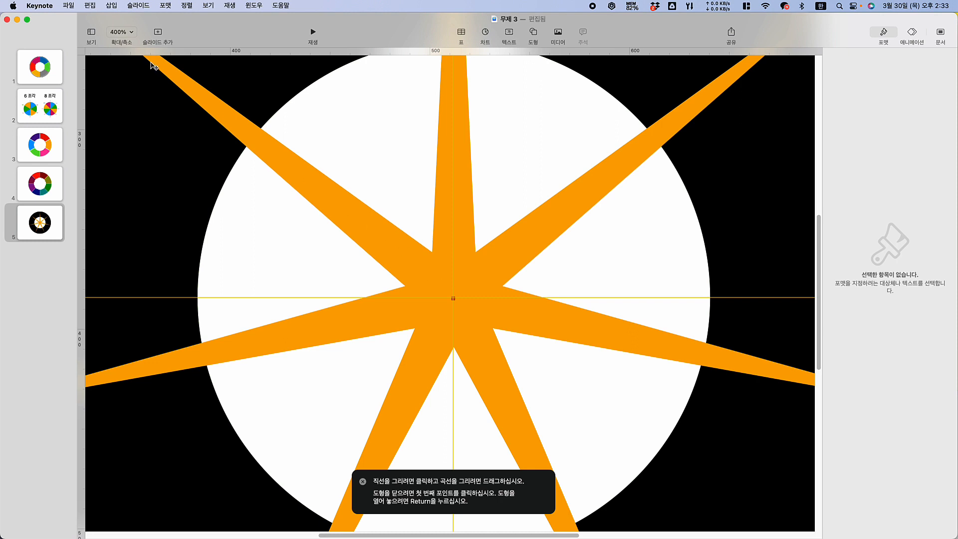
{"action": "left_click", "coordinate": [130, 33]}
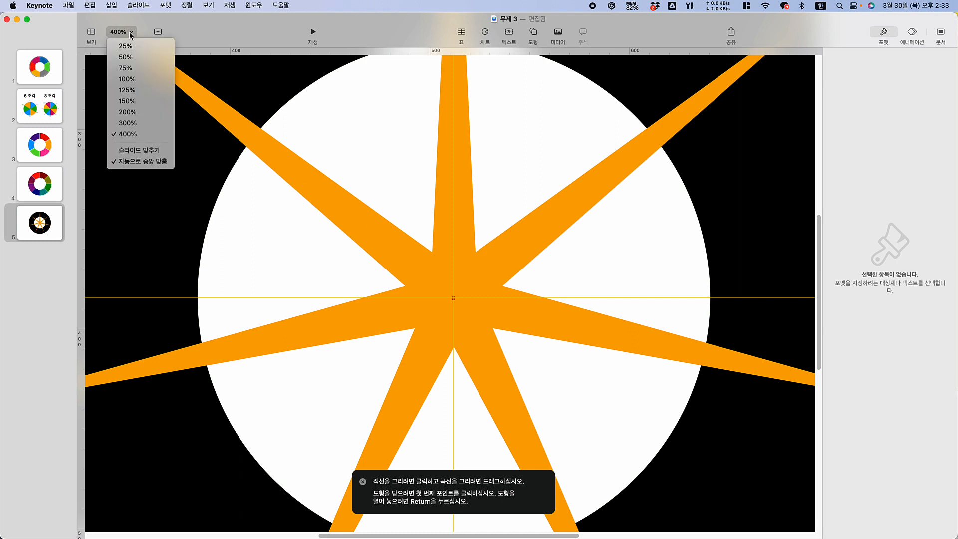
{"action": "left_click", "coordinate": [128, 101]}
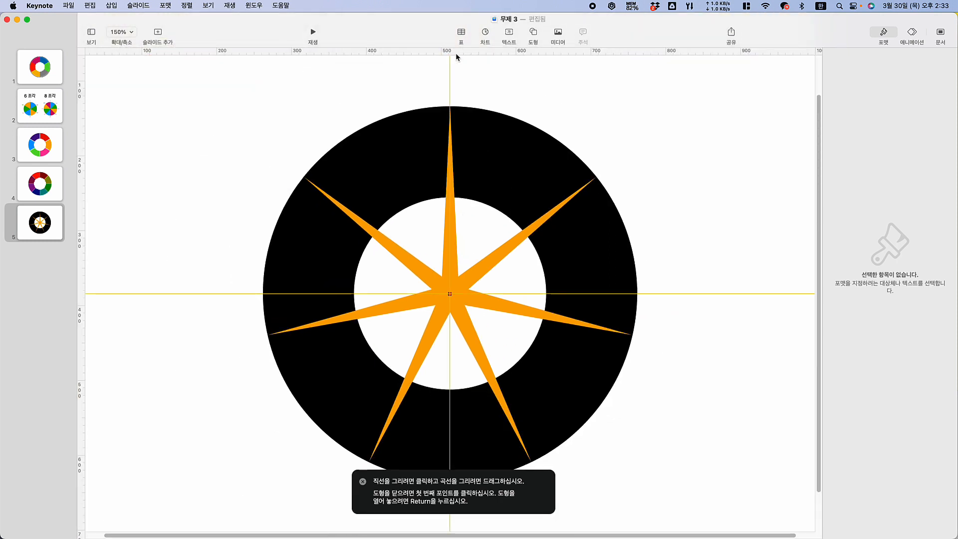
{"action": "left_click", "coordinate": [449, 67]}
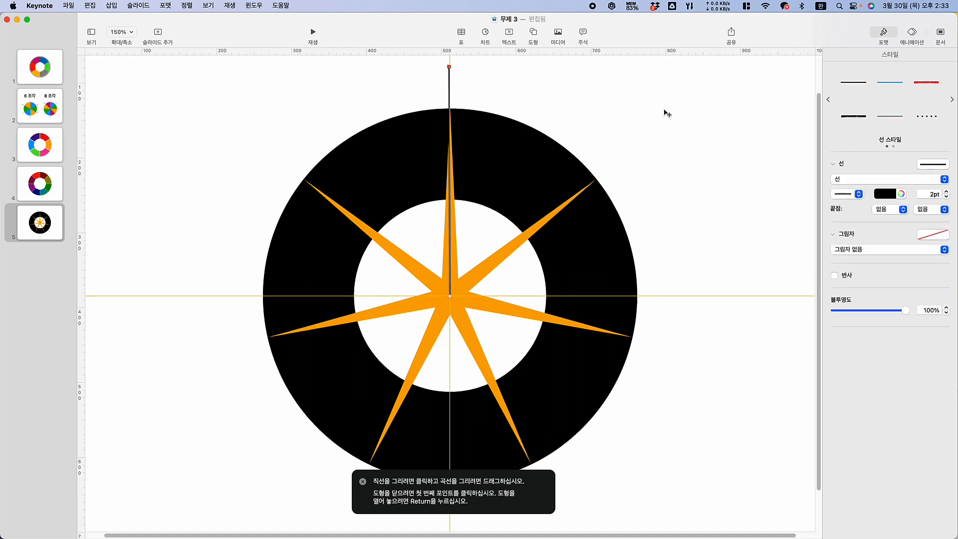
{"action": "left_click", "coordinate": [685, 91]}
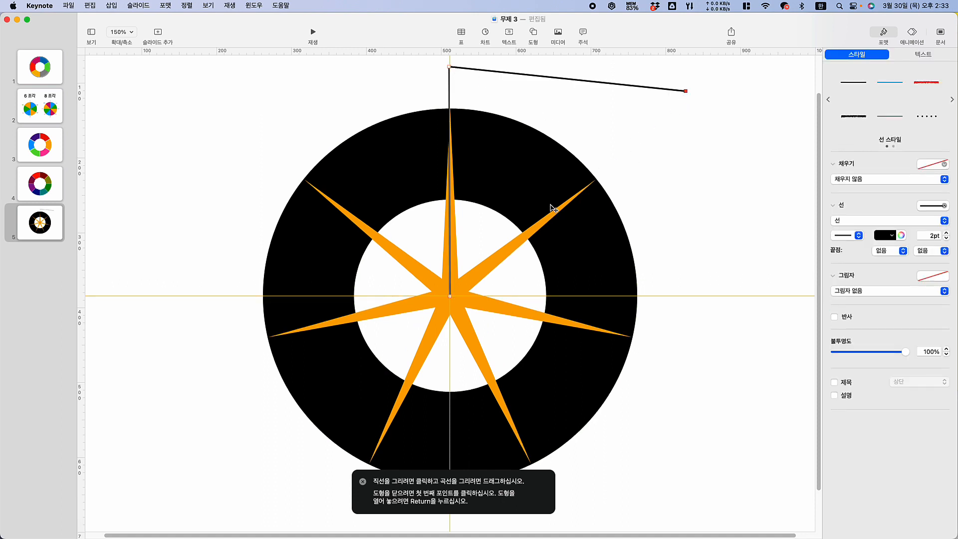
{"action": "left_click", "coordinate": [450, 297]}
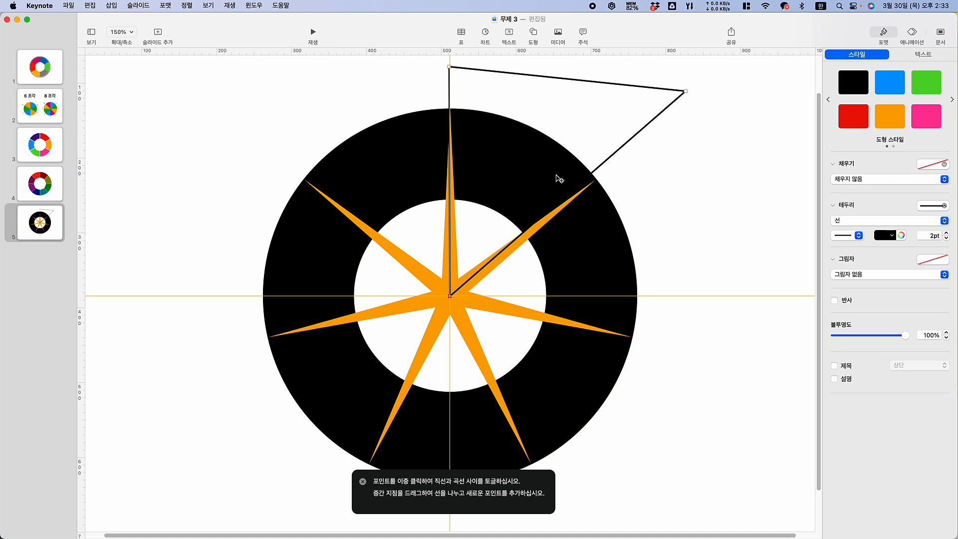
Color the triangle's outline pink and fit its center corner exactly onto the crossing of the guides
{"action": "left_click", "coordinate": [882, 235]}
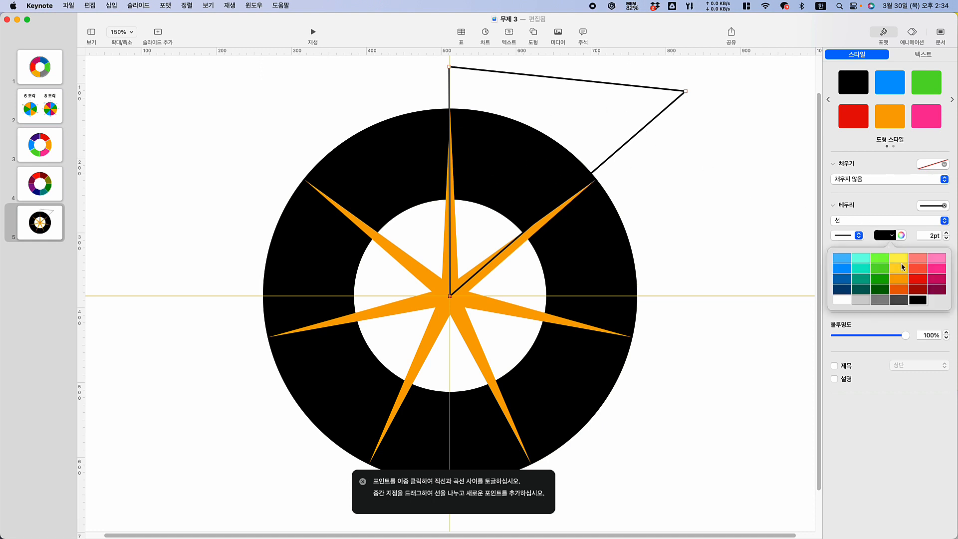
{"action": "left_click", "coordinate": [937, 269]}
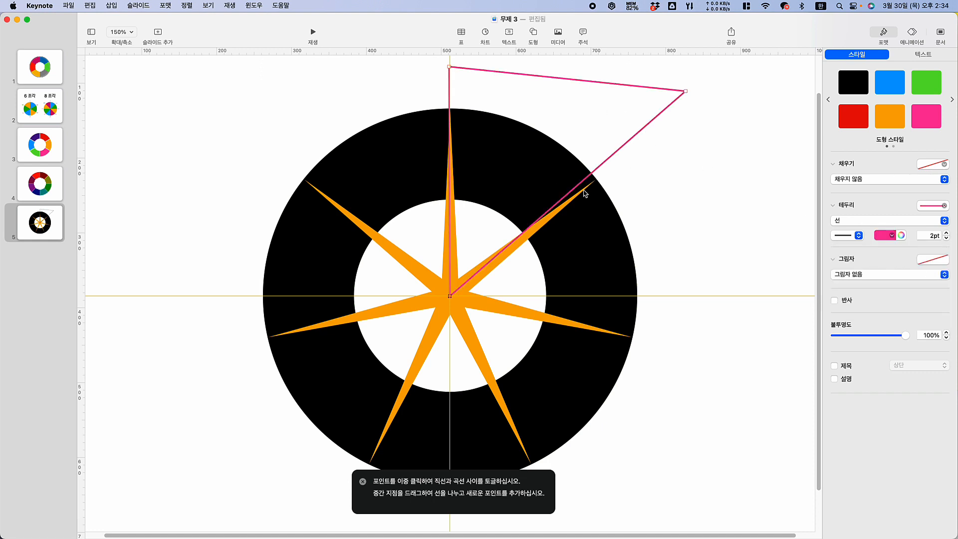
{"action": "left_click", "coordinate": [121, 33]}
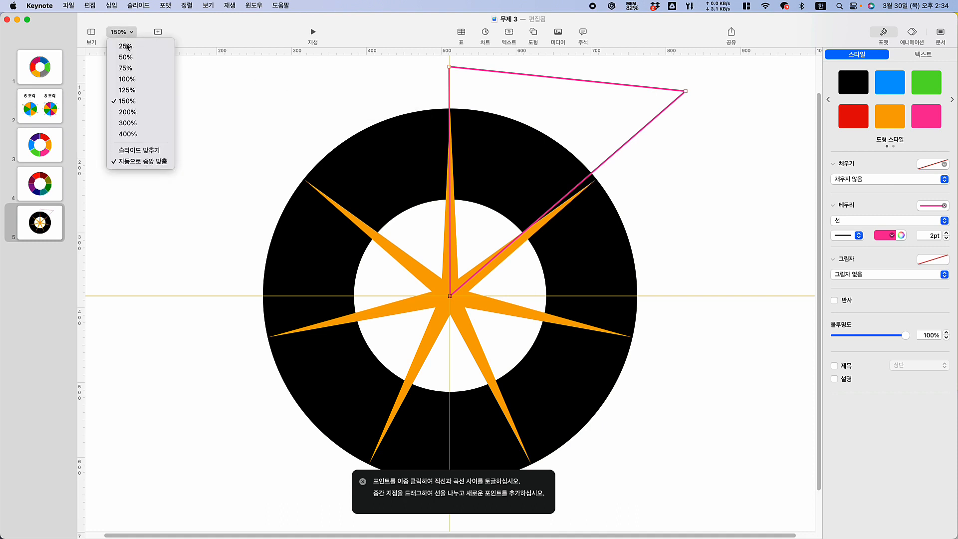
{"action": "left_click", "coordinate": [132, 131]}
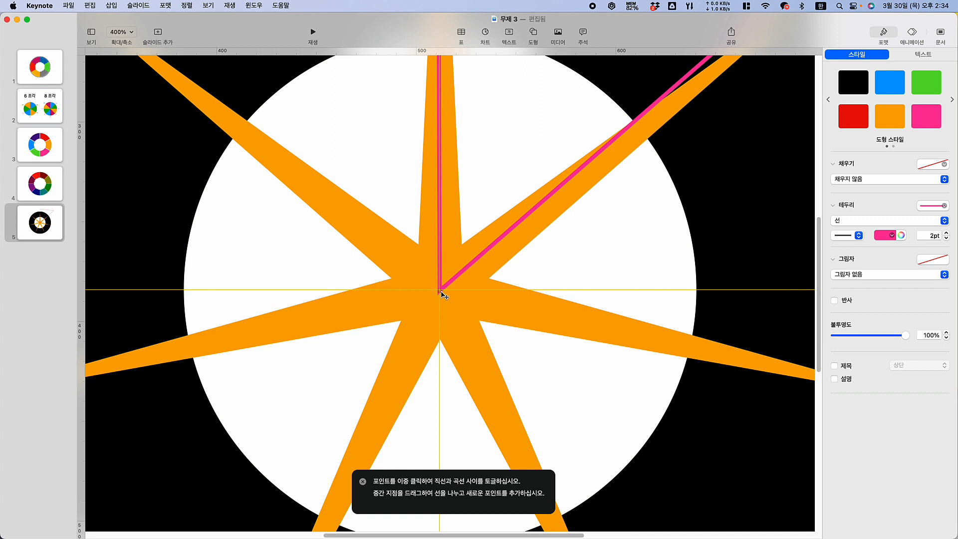
{"action": "left_click_drag", "start_coordinate": [441, 292], "coordinate": [441, 291]}
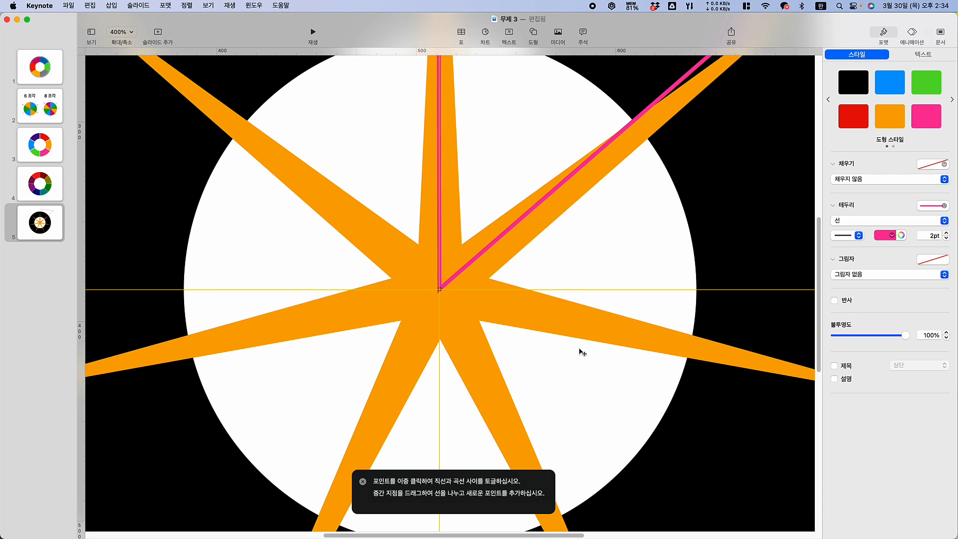
Align the triangle's top corner with the vertical guide and its outer corner with the upper-right star arm's tip, keeping both outside the ring
{"action": "scroll", "coordinate": [562, 337], "scroll_direction": "up", "scroll_amount": 5}
{"action": "scroll", "coordinate": [562, 338], "scroll_direction": "up", "scroll_amount": 15}
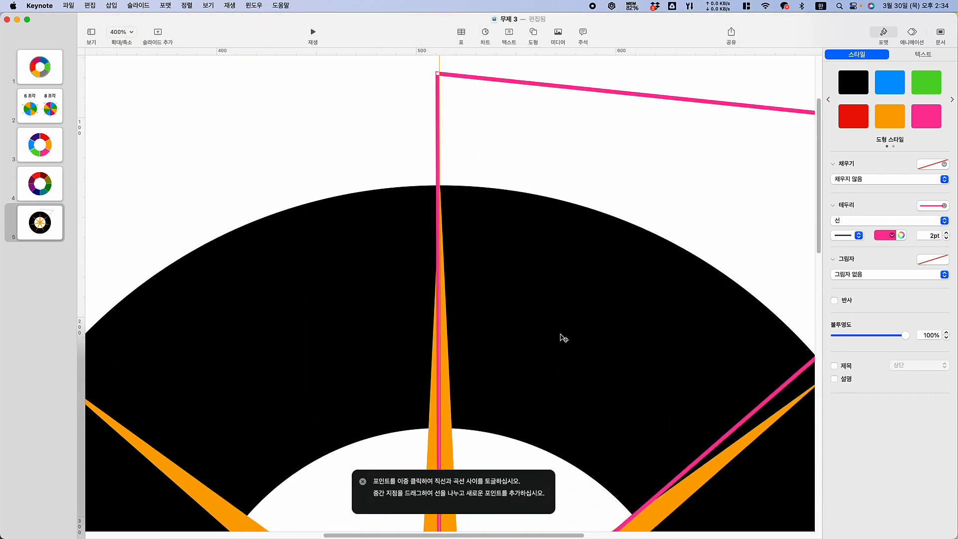
{"action": "left_click_drag", "start_coordinate": [441, 159], "coordinate": [440, 216]}
{"action": "scroll", "coordinate": [648, 269], "scroll_direction": "down", "scroll_amount": 5}
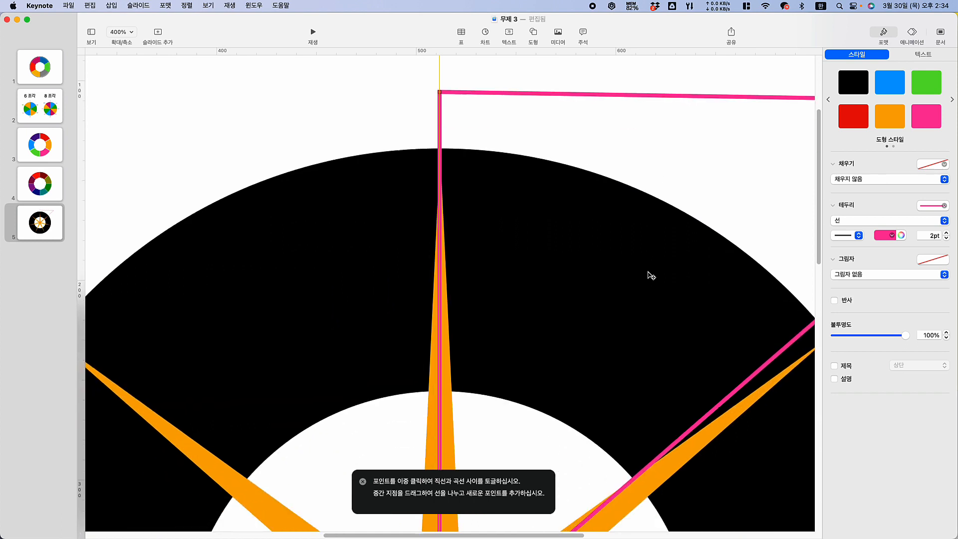
{"action": "scroll", "coordinate": [574, 219], "scroll_direction": "down", "scroll_amount": 2}
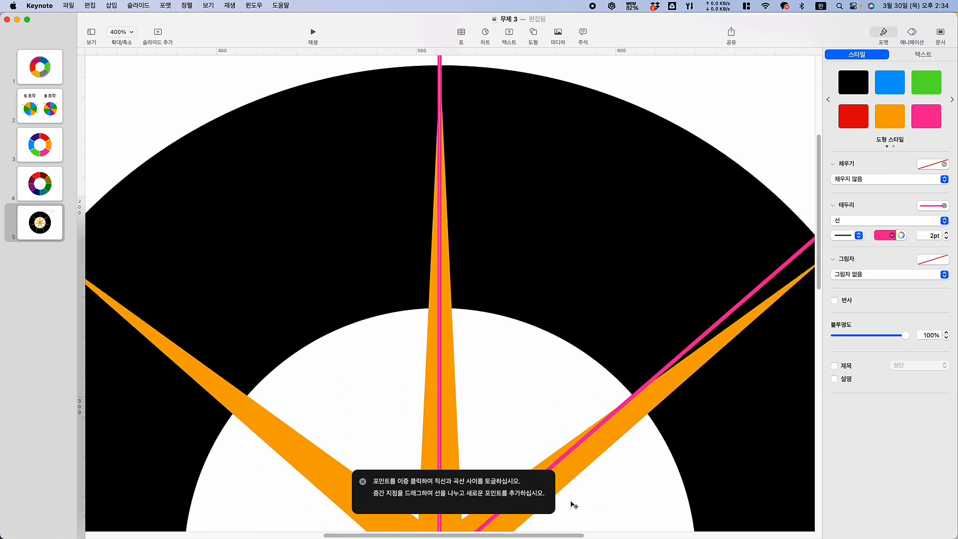
{"action": "left_click_drag", "start_coordinate": [572, 535], "coordinate": [676, 522]}
{"action": "scroll", "coordinate": [756, 214], "scroll_direction": "up", "scroll_amount": 3}
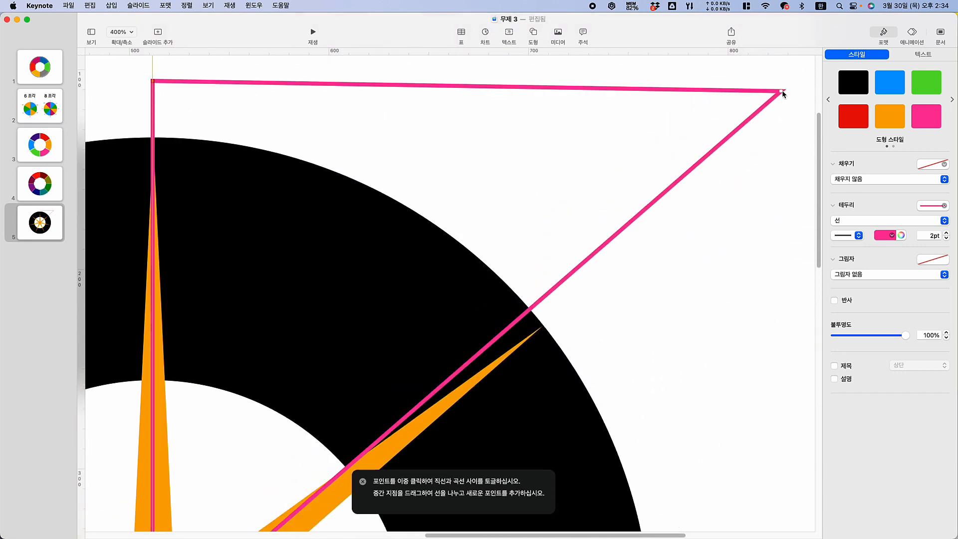
{"action": "left_click_drag", "start_coordinate": [783, 93], "coordinate": [595, 288]}
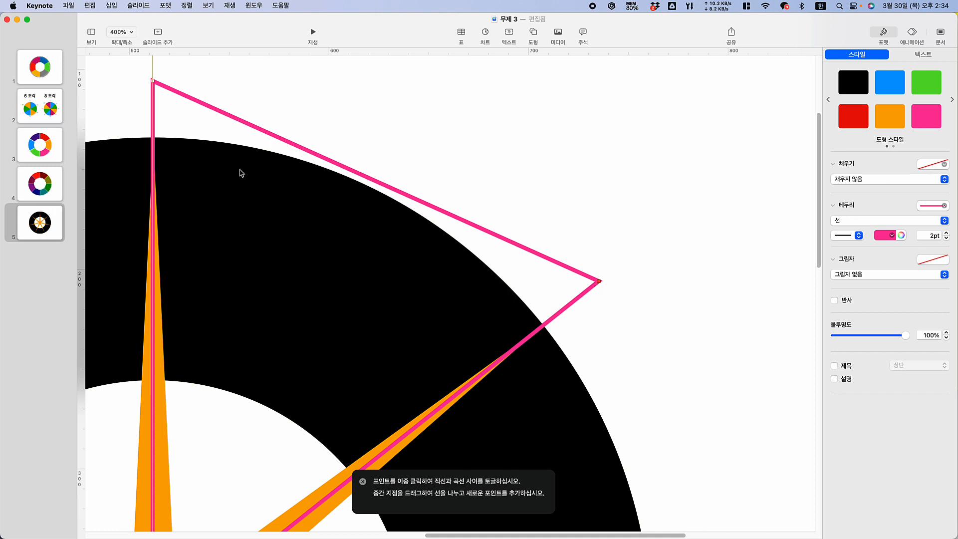
Finish editing the triangle's points and delete the orange star, with the slide fitted to the window
{"action": "left_click", "coordinate": [132, 32]}
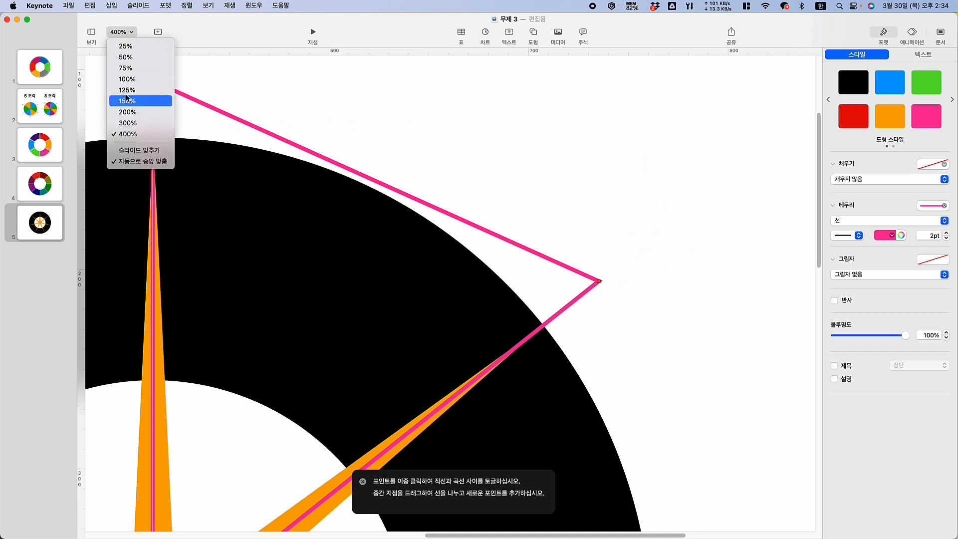
{"action": "left_click", "coordinate": [134, 151]}
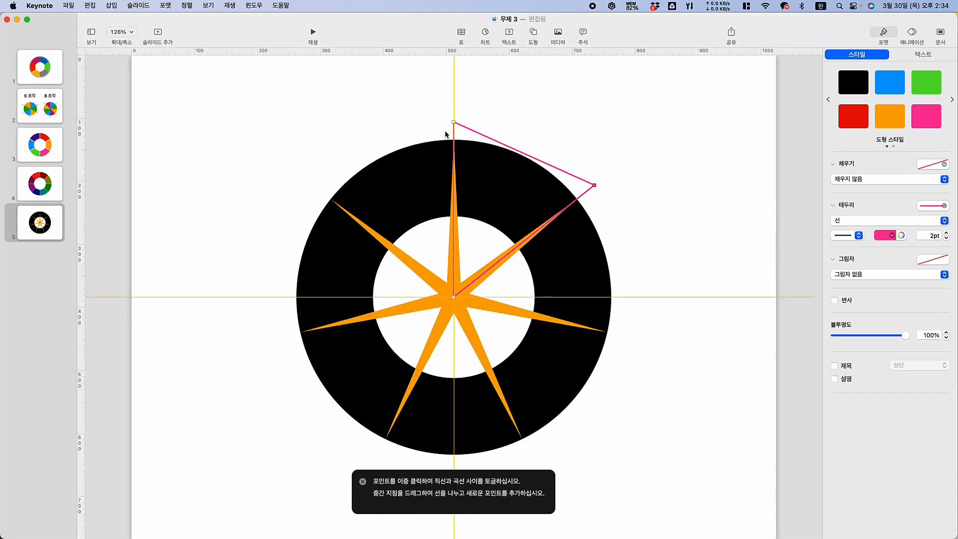
{"action": "left_click", "coordinate": [665, 168]}
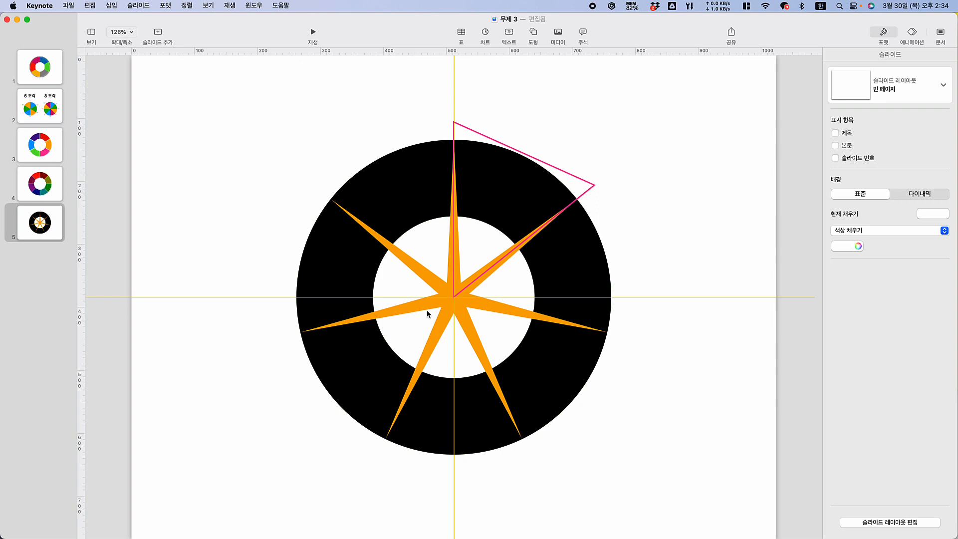
{"action": "left_click", "coordinate": [445, 312]}
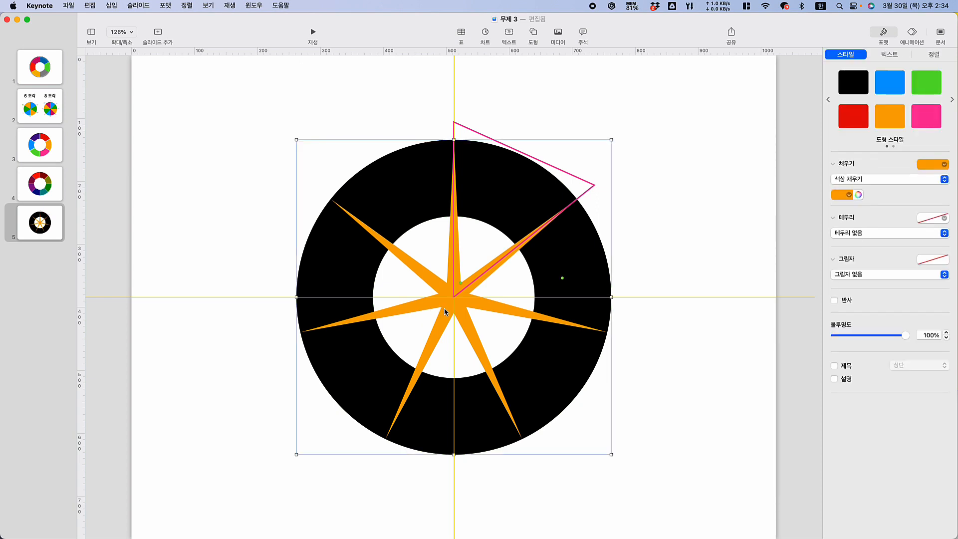
{"action": "key", "text": "Delete"}
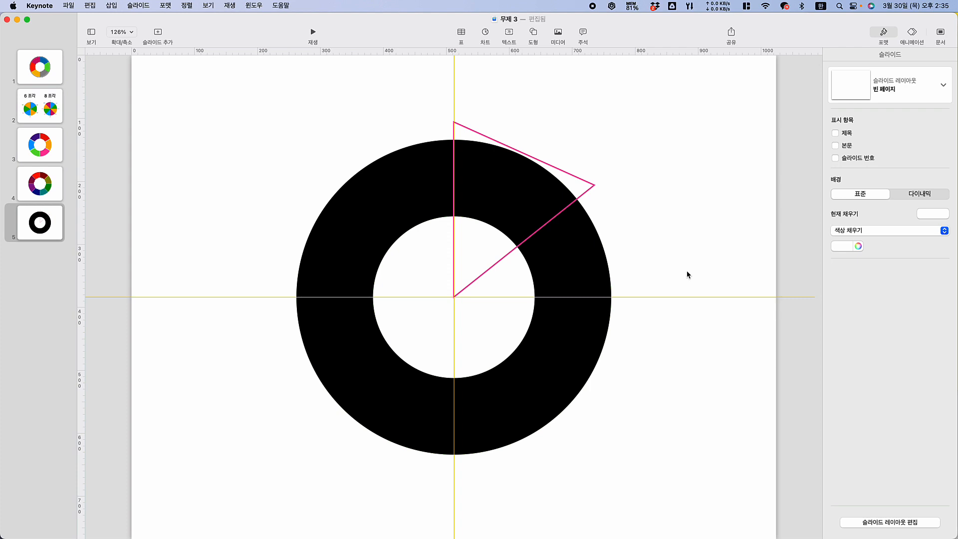
Intersect the black ring with the pink triangle to keep only their overlapping segment
{"action": "left_click", "coordinate": [564, 262]}
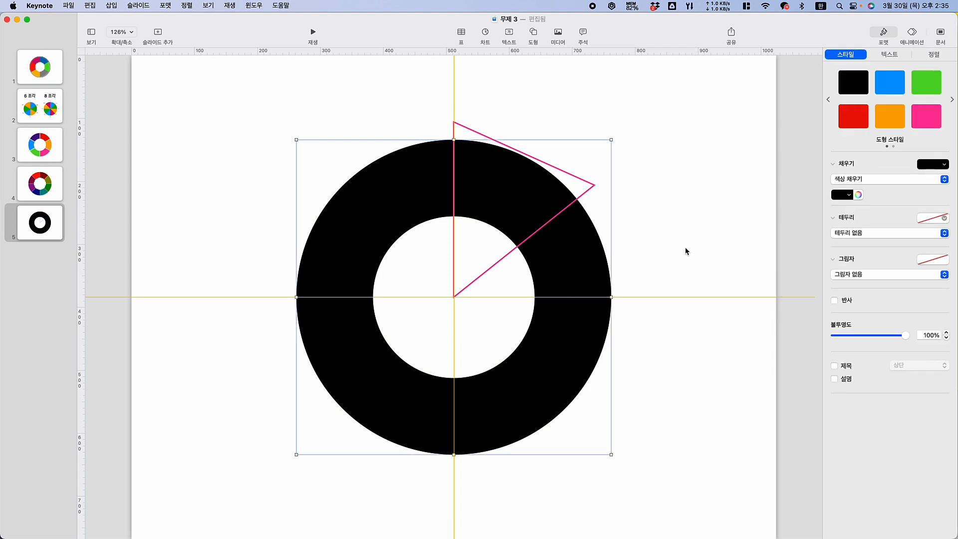
{"action": "left_click", "coordinate": [541, 230], "text": "shift"}
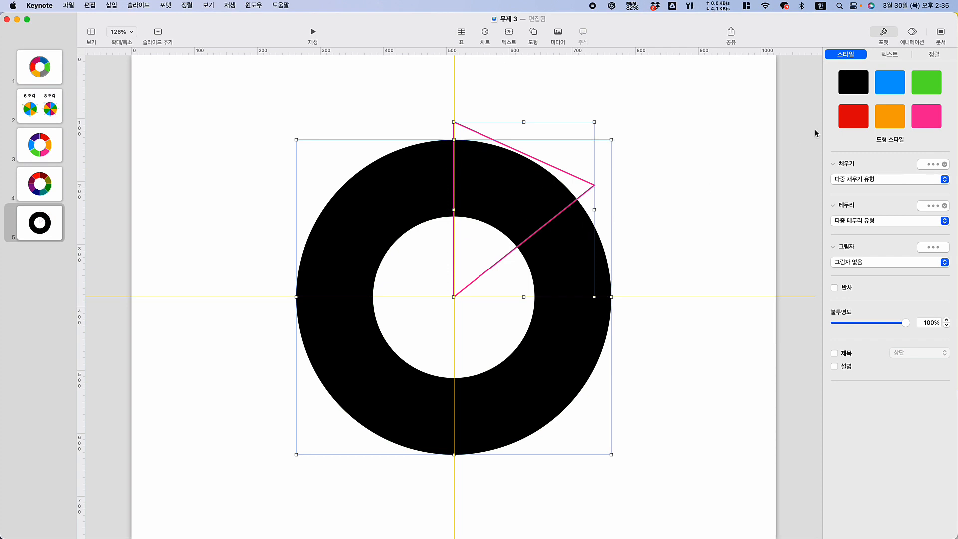
{"action": "left_click", "coordinate": [934, 54]}
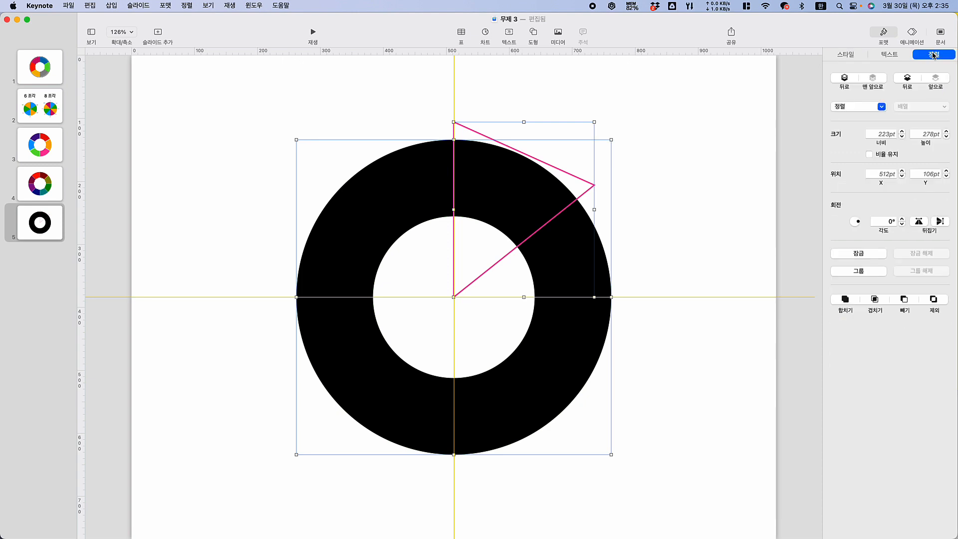
{"action": "left_click", "coordinate": [876, 301]}
{"action": "left_click", "coordinate": [699, 237]}
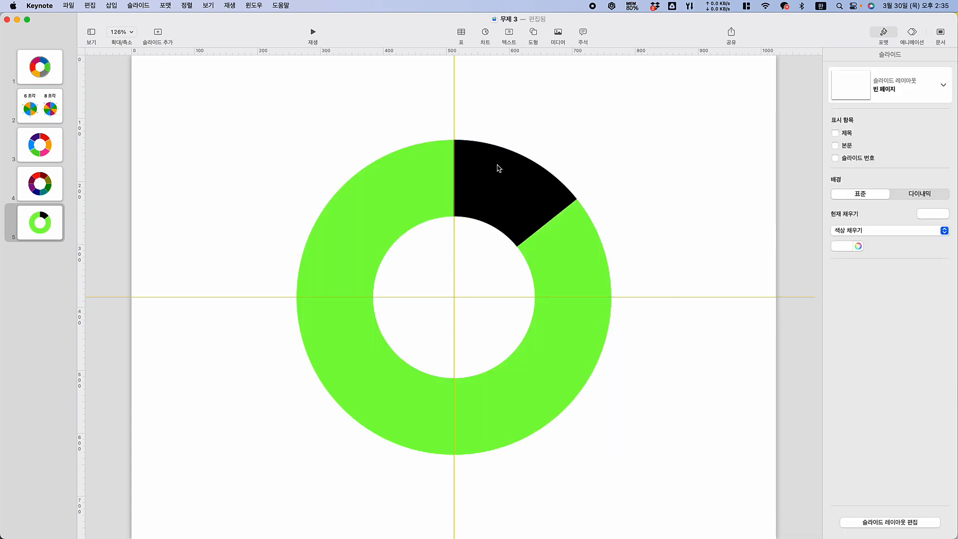
Try moving the black segment off the ring and rotating it freehand, and undo both changes
{"action": "left_click_drag", "start_coordinate": [510, 187], "coordinate": [644, 157]}
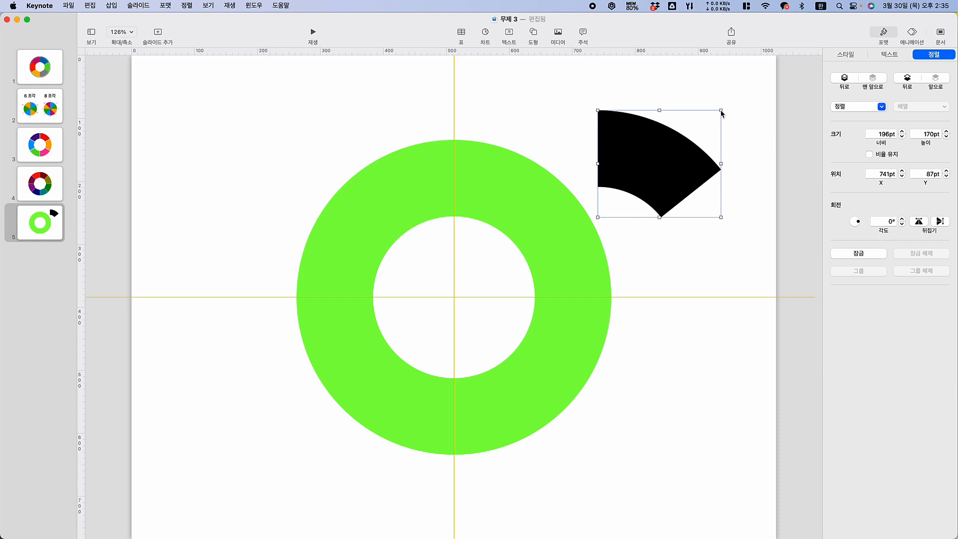
{"action": "left_click_drag", "start_coordinate": [723, 110], "coordinate": [710, 224]}
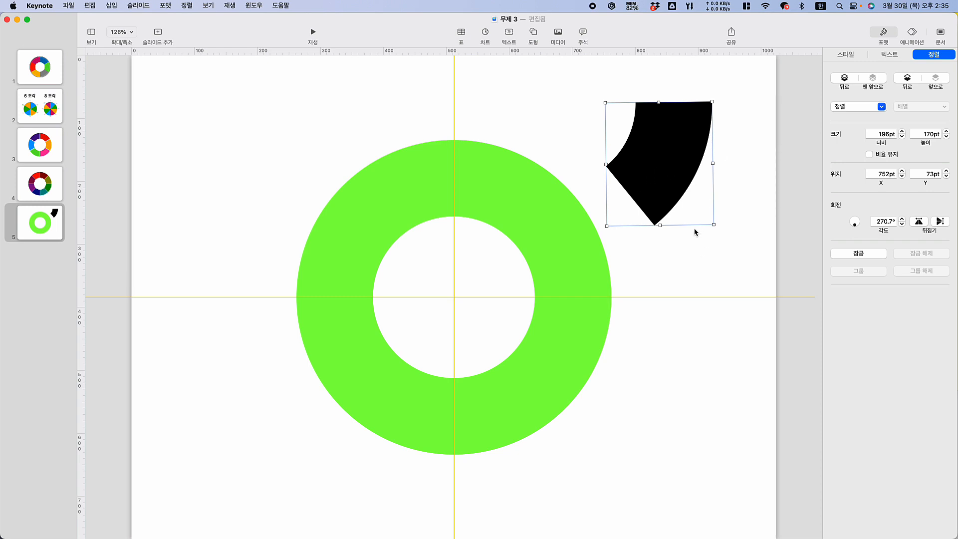
{"action": "key", "text": "super+z"}
{"action": "key", "text": "super+z"}
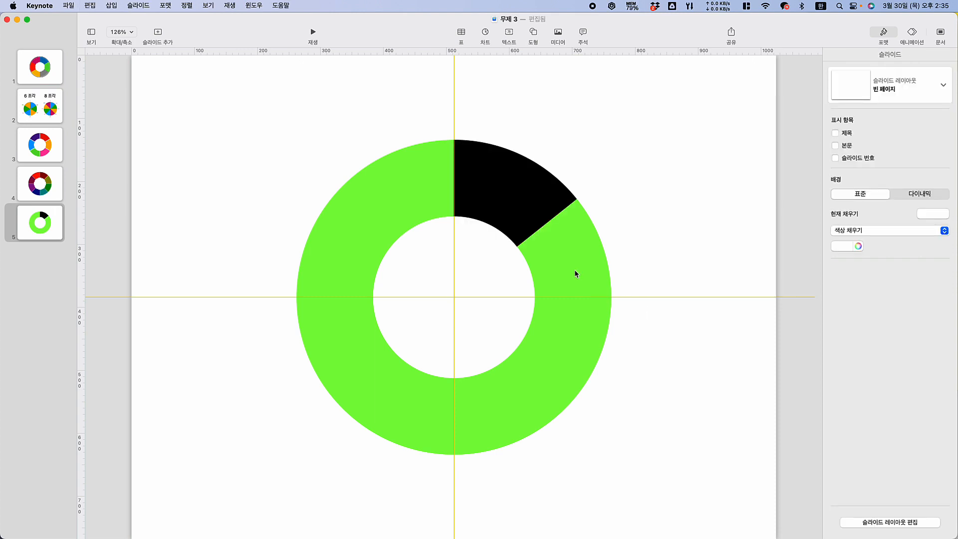
Remove the fill from the green ring
{"action": "left_click", "coordinate": [548, 264]}
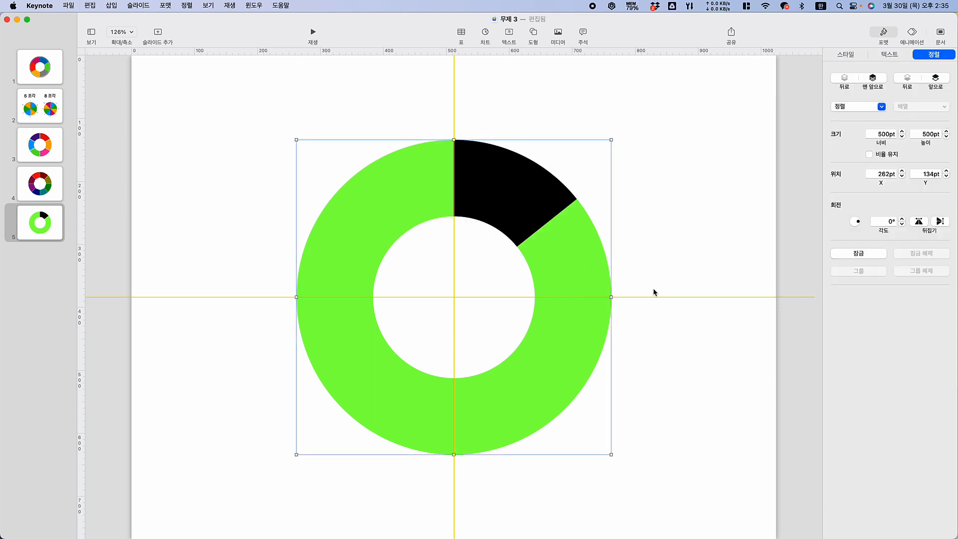
{"action": "left_click", "coordinate": [847, 56]}
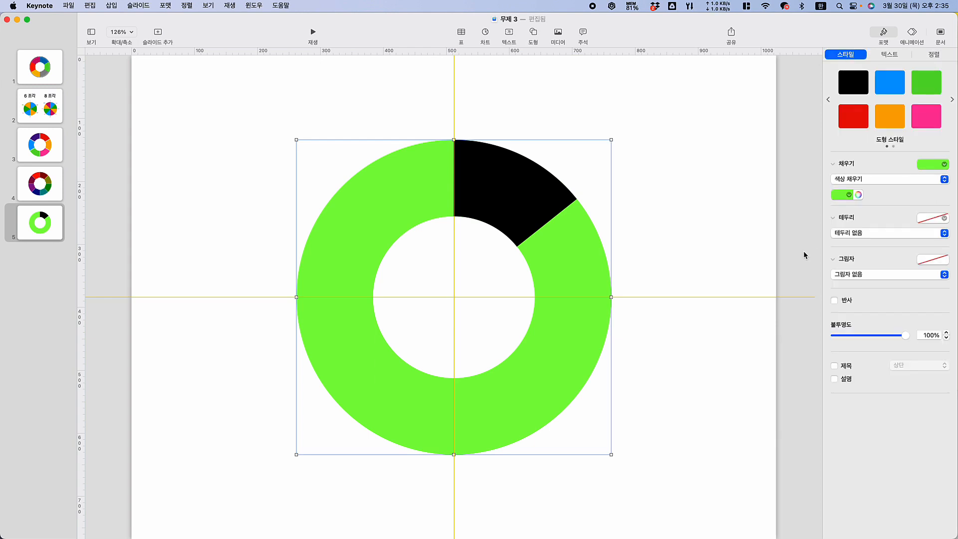
{"action": "left_click", "coordinate": [860, 181]}
{"action": "left_click", "coordinate": [857, 170]}
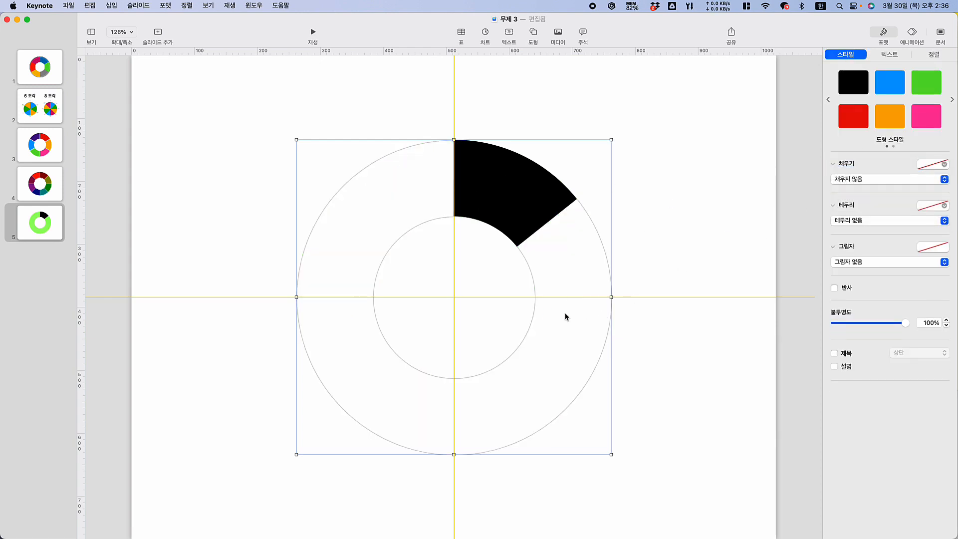
Give the unfilled ring a 0.25 pt solid line border in light red
{"action": "left_click", "coordinate": [930, 208]}
{"action": "left_click", "coordinate": [864, 246]}
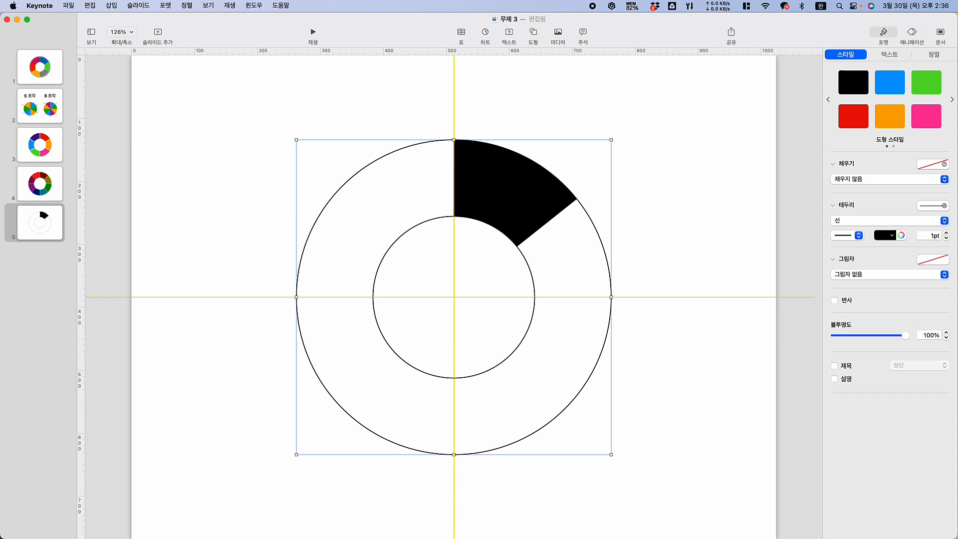
{"action": "left_click", "coordinate": [947, 238]}
{"action": "left_click", "coordinate": [946, 238]}
{"action": "left_click", "coordinate": [946, 238]}
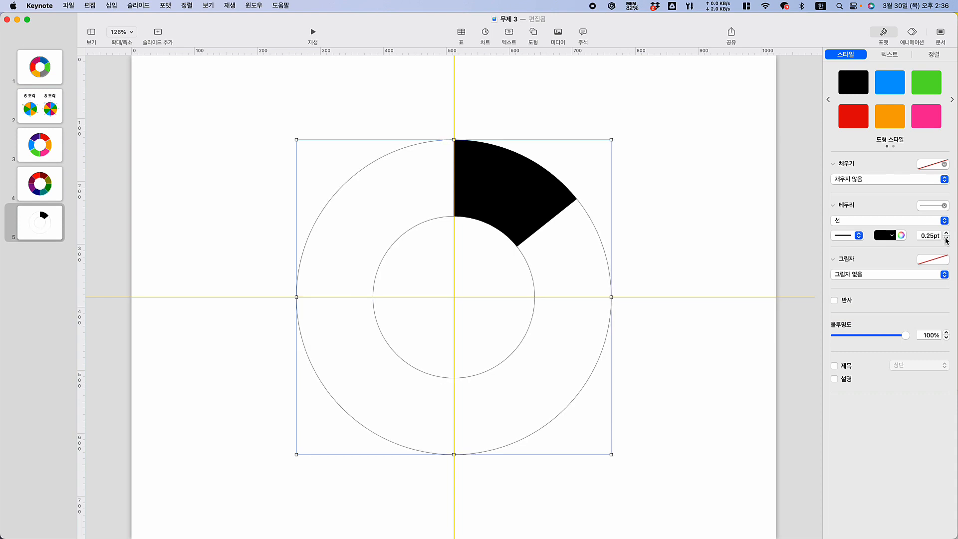
{"action": "left_click", "coordinate": [881, 236]}
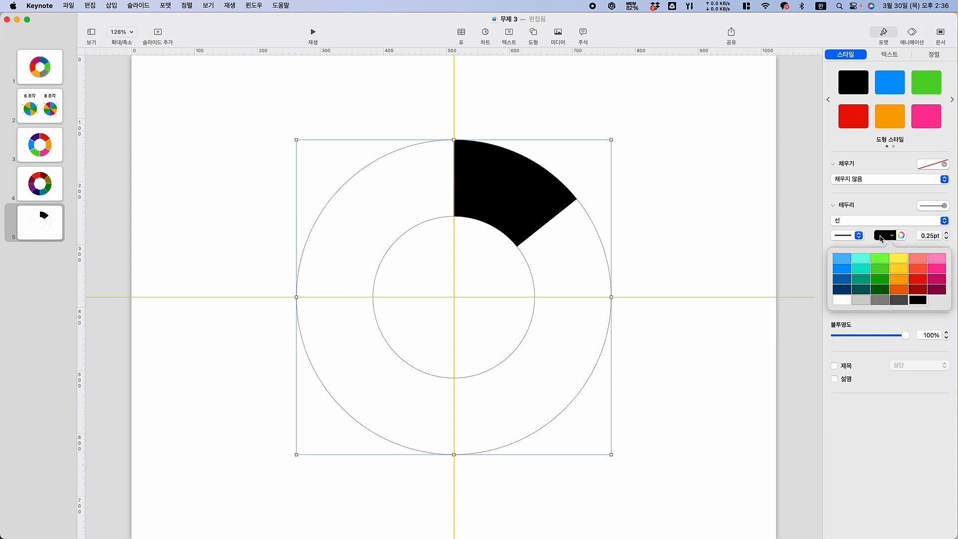
{"action": "left_click", "coordinate": [903, 257]}
{"action": "left_click", "coordinate": [882, 237]}
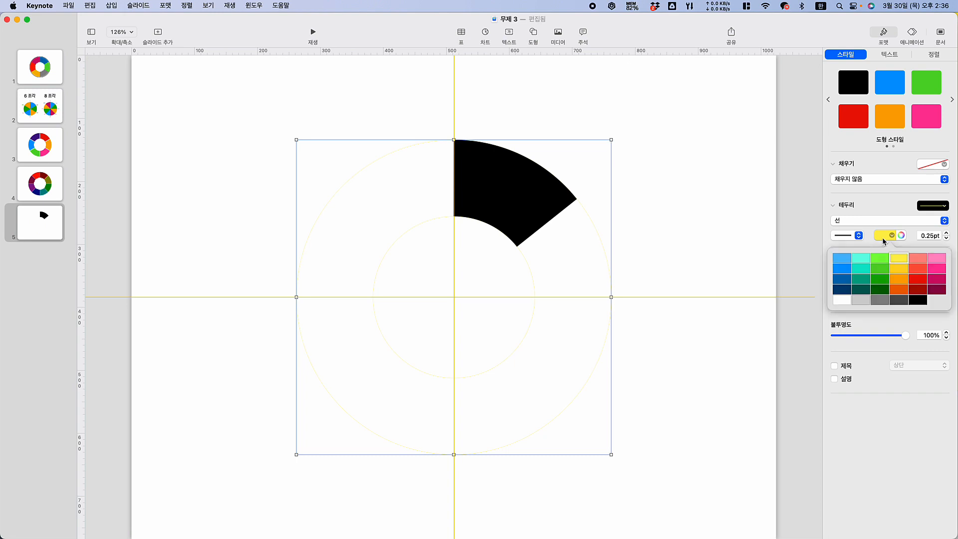
{"action": "left_click", "coordinate": [917, 261]}
{"action": "left_click", "coordinate": [678, 239]}
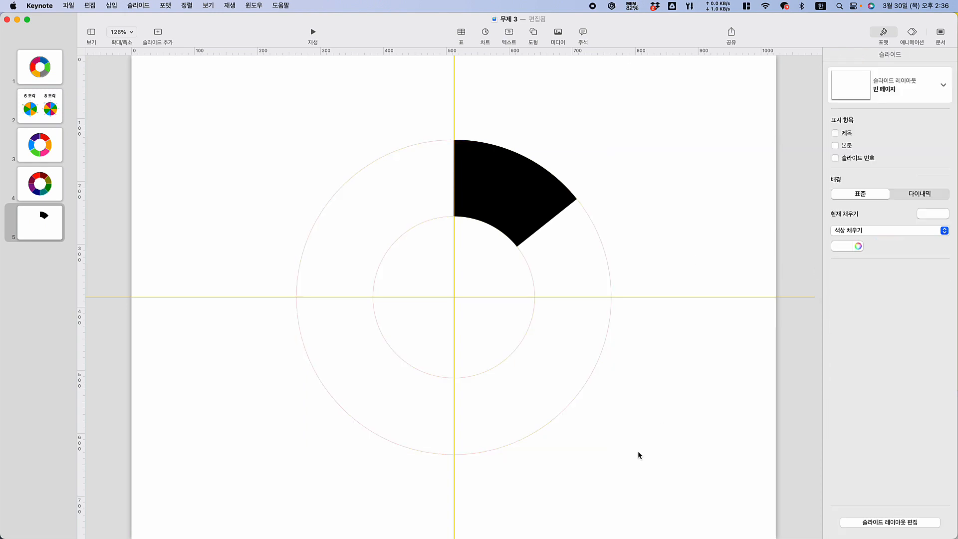
Group the ring outline with the black segment and rotate the group to 206.4° so the segment sits centred at the ring's base
{"action": "left_click", "coordinate": [611, 283]}
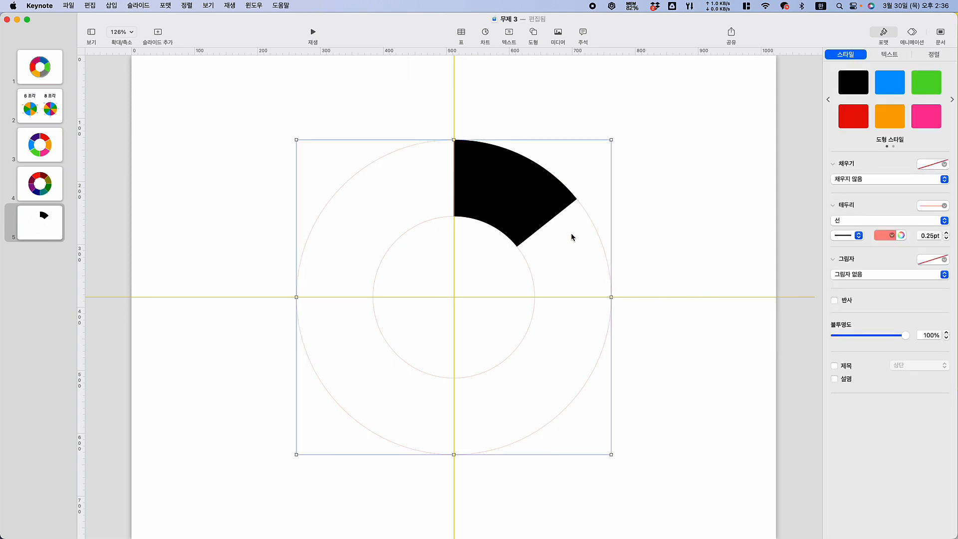
{"action": "left_click", "coordinate": [512, 208]}
{"action": "left_click", "coordinate": [682, 293]}
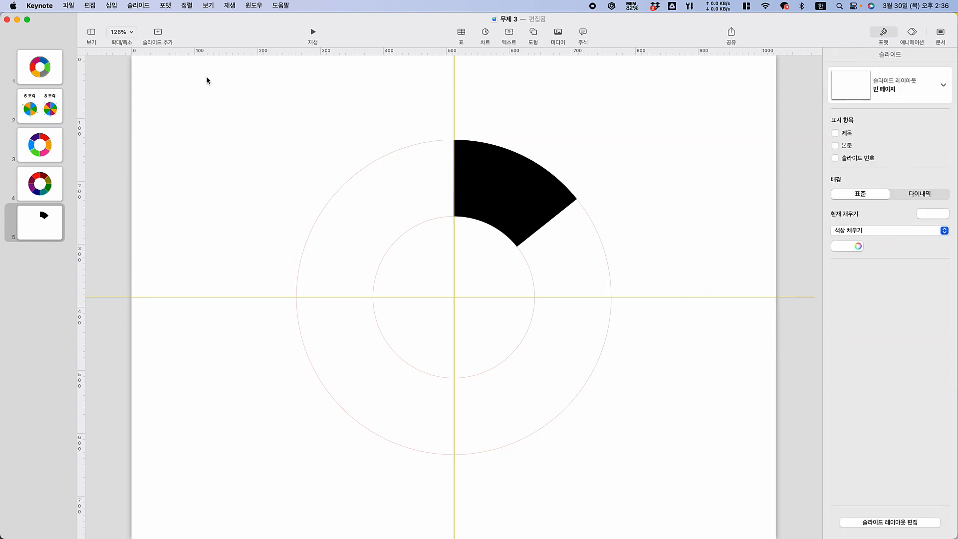
{"action": "left_click_drag", "start_coordinate": [206, 77], "coordinate": [734, 529]}
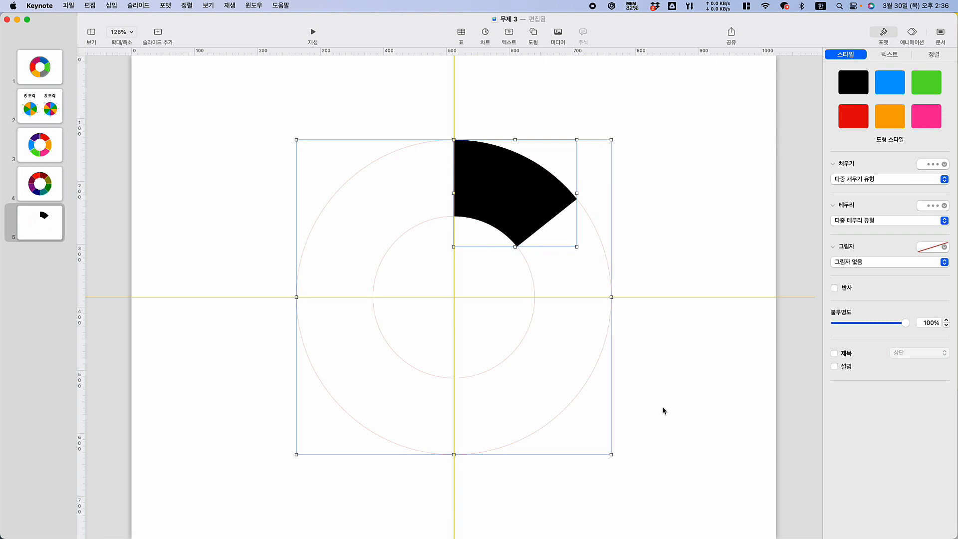
{"action": "right_click", "coordinate": [488, 186]}
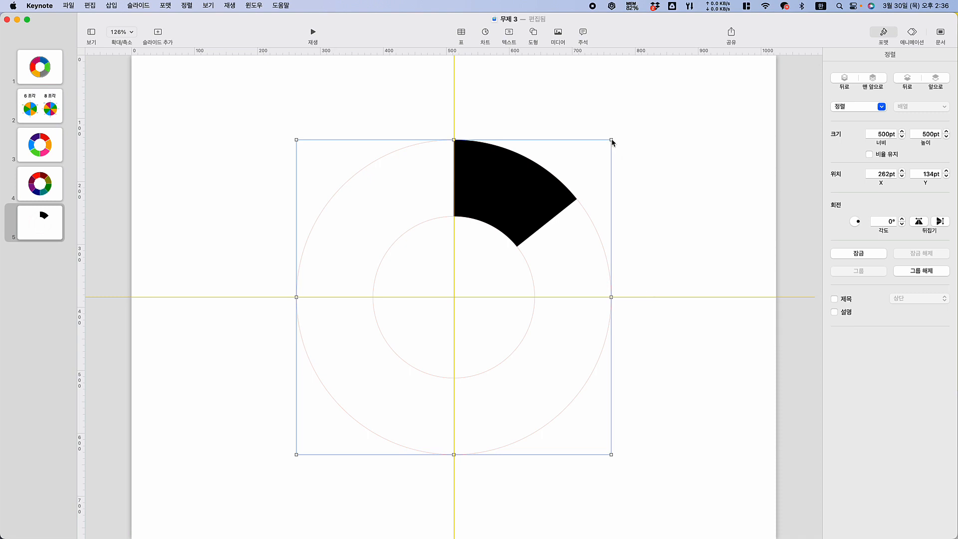
{"action": "left_click_drag", "start_coordinate": [611, 141], "coordinate": [436, 353]}
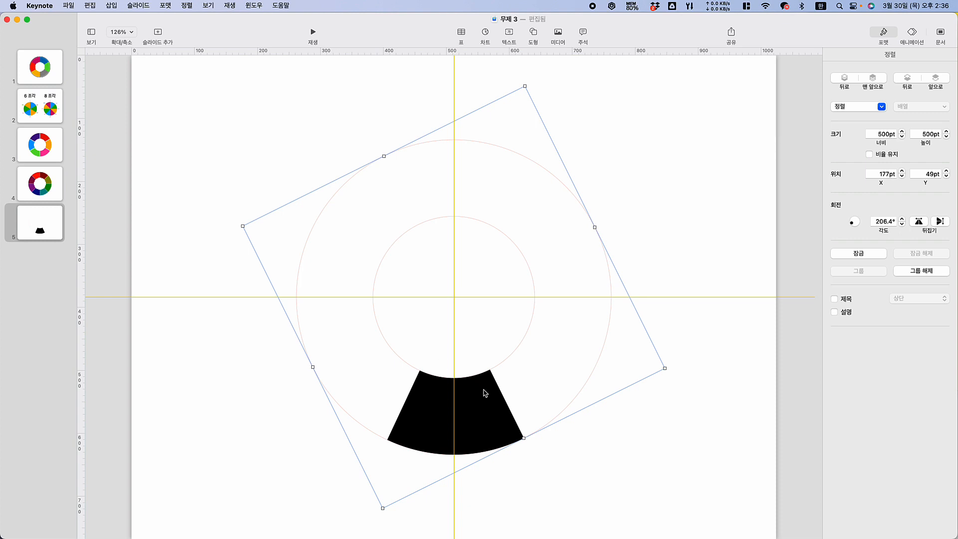
{"action": "left_click", "coordinate": [616, 471]}
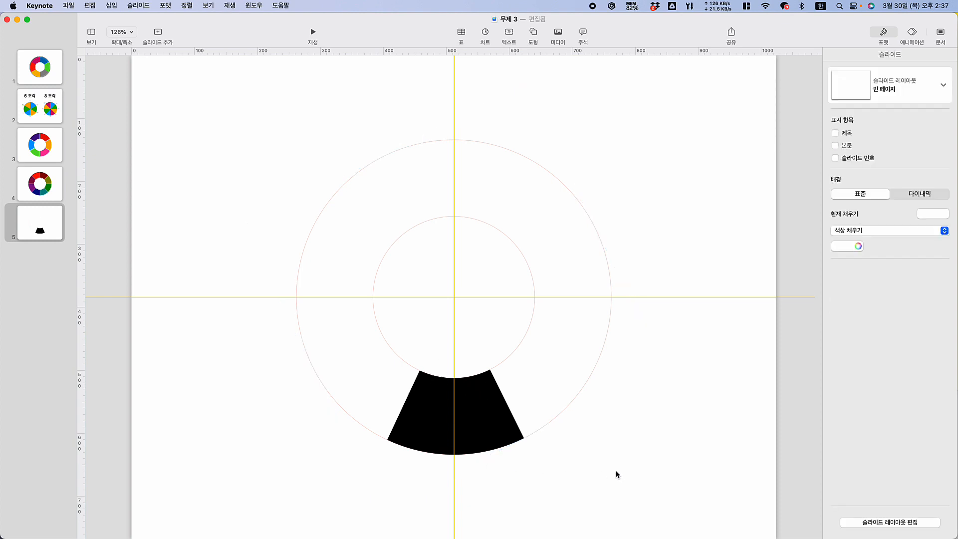
Insert a triangle, shrink it, and place it on the vertical centre line at the black segment's inner arc, pointing at the ring's centre
{"action": "left_click", "coordinate": [534, 32]}
{"action": "left_click", "coordinate": [524, 140]}
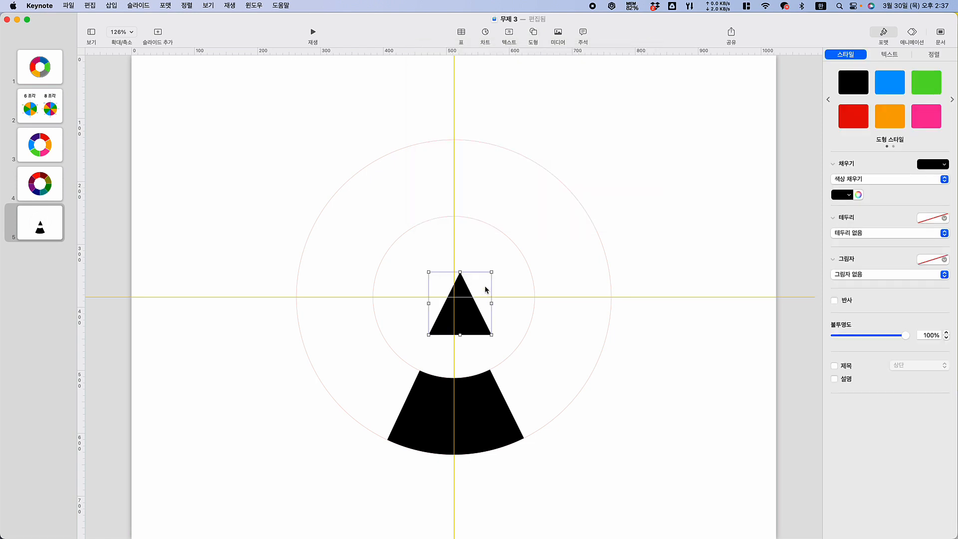
{"action": "left_click_drag", "start_coordinate": [492, 274], "coordinate": [455, 373]}
{"action": "left_click", "coordinate": [619, 376]}
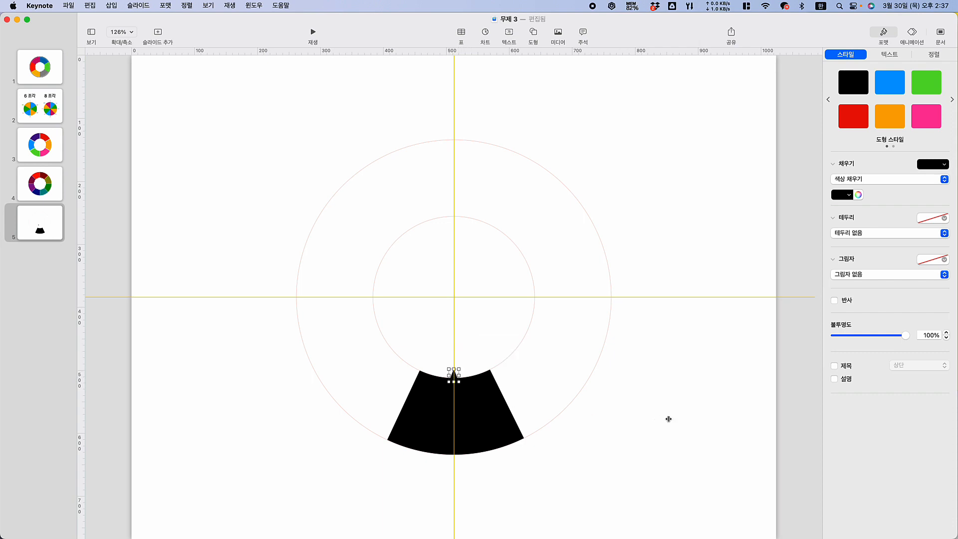
{"action": "left_click", "coordinate": [468, 412]}
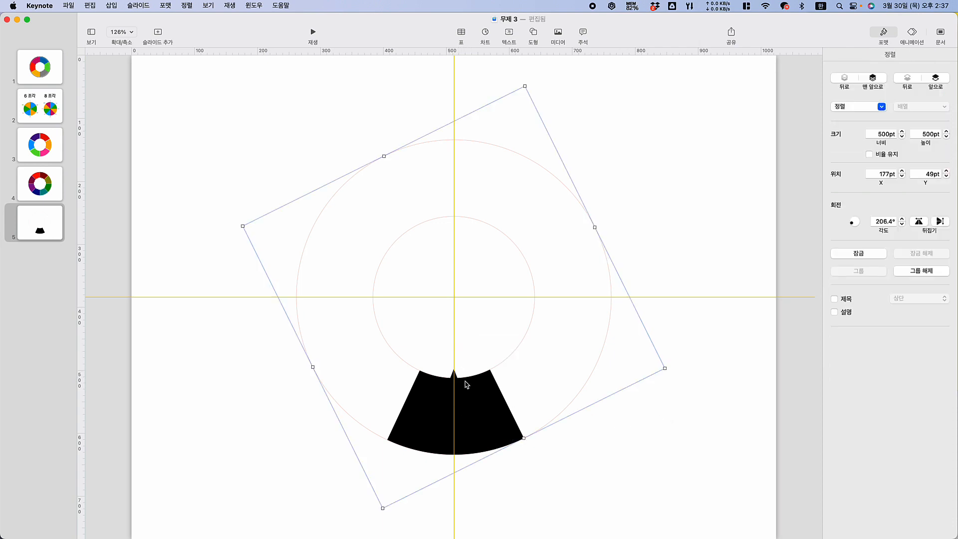
{"action": "left_click", "coordinate": [678, 421]}
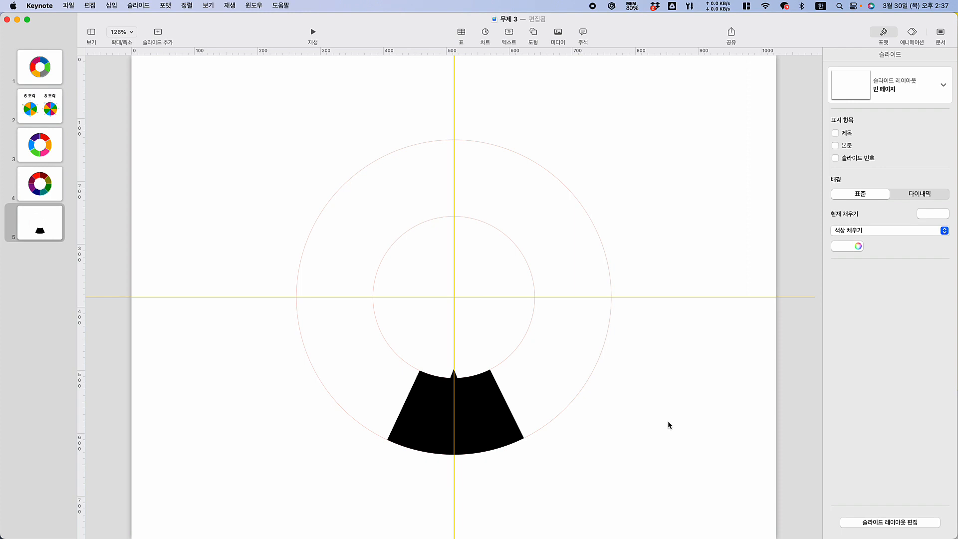
Ungroup the rotated ring outline and black segment
{"action": "left_click", "coordinate": [491, 399]}
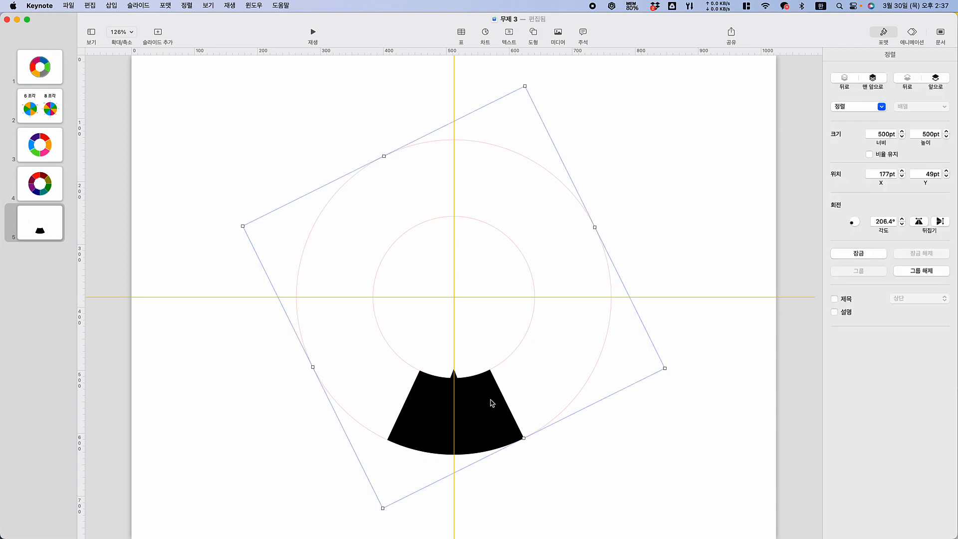
{"action": "right_click", "coordinate": [491, 403]}
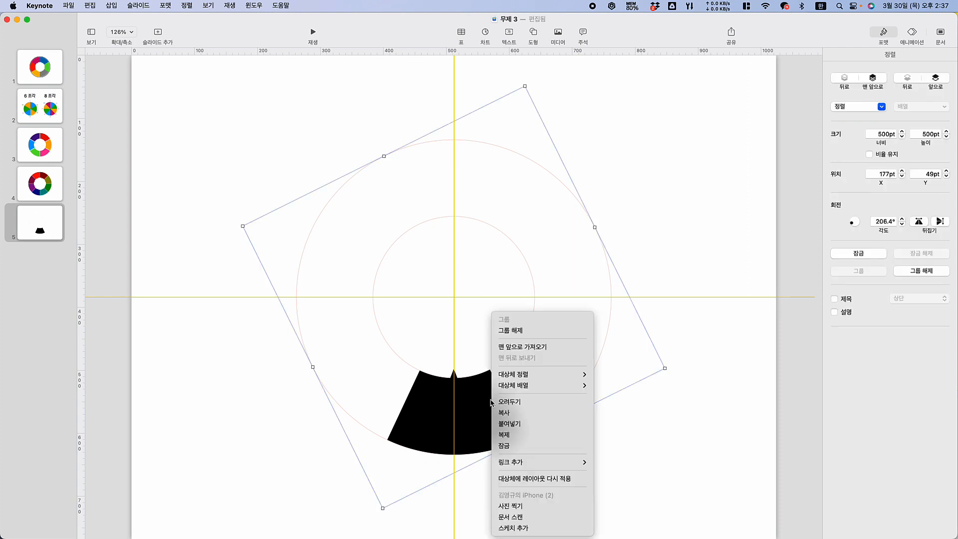
{"action": "left_click", "coordinate": [530, 330]}
{"action": "left_click", "coordinate": [684, 406]}
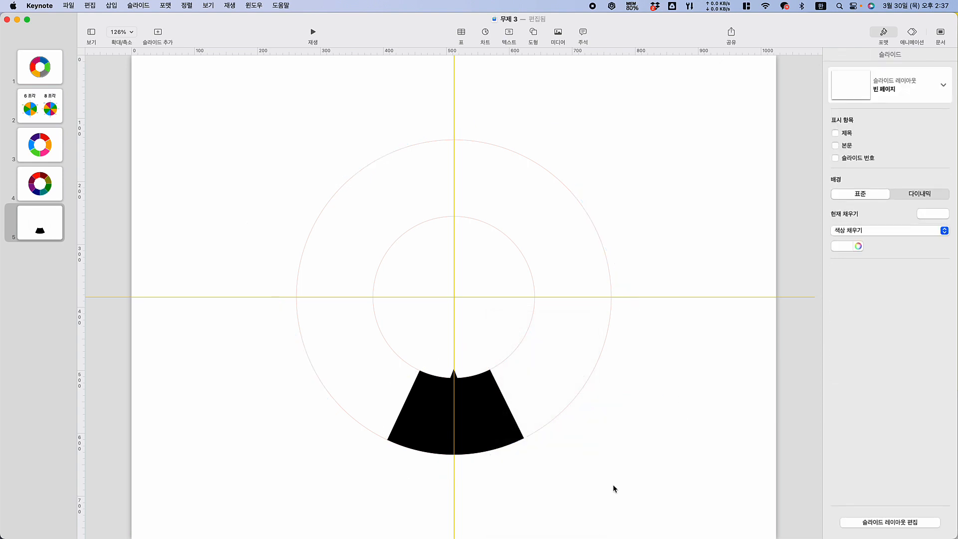
Unite the black segment and the small triangle into a single shape
{"action": "left_click", "coordinate": [491, 415]}
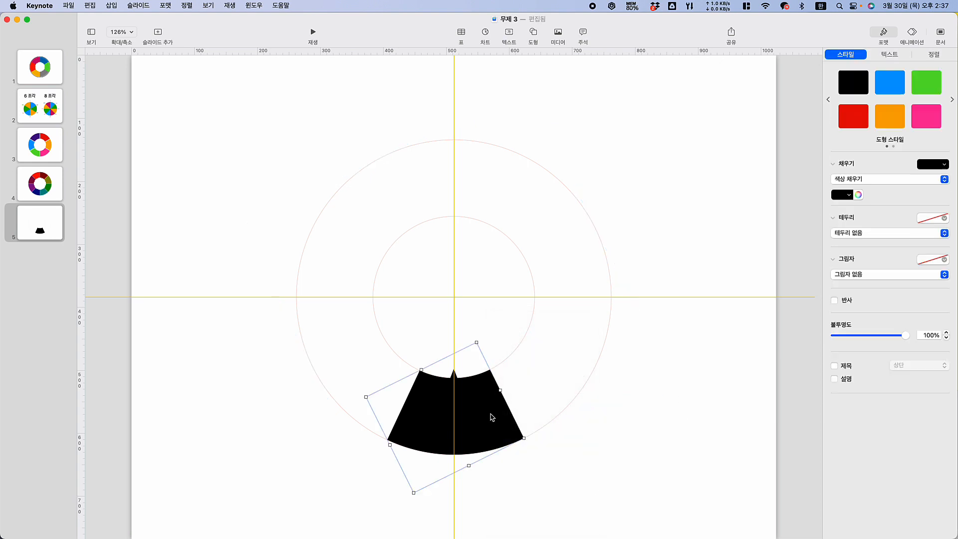
{"action": "left_click", "coordinate": [454, 375]}
{"action": "left_click", "coordinate": [934, 56]}
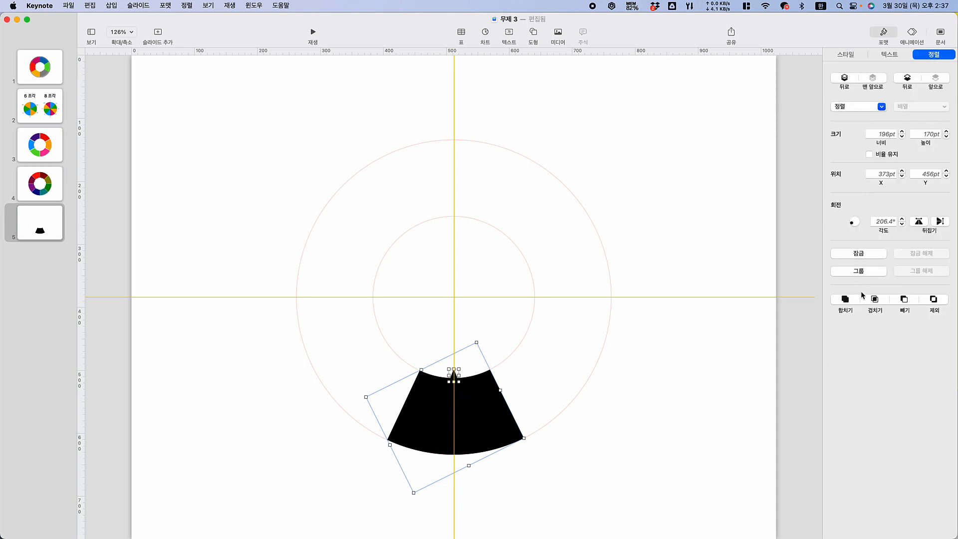
{"action": "left_click", "coordinate": [842, 301]}
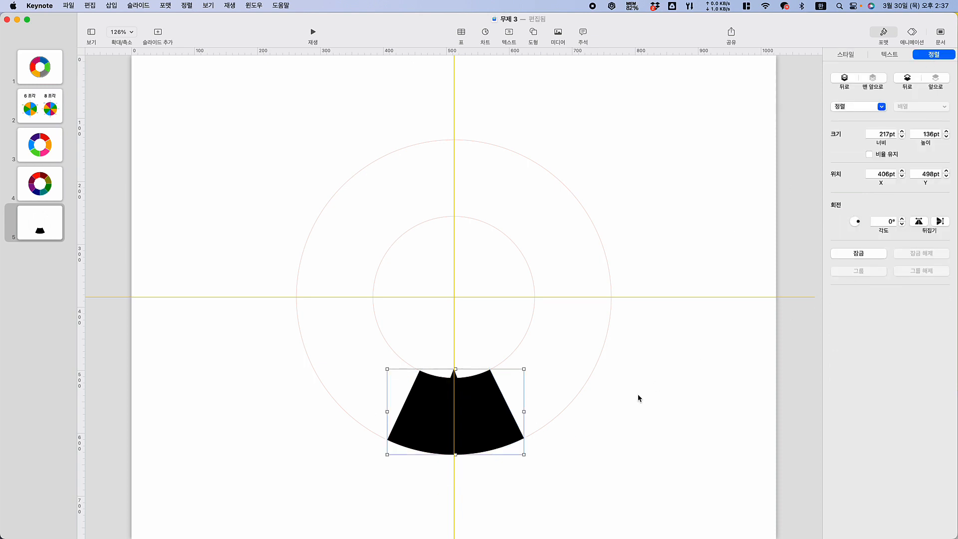
{"action": "left_click", "coordinate": [715, 418]}
Group the pointed black segment with the ring outline
{"action": "left_click_drag", "start_coordinate": [228, 82], "coordinate": [670, 497]}
{"action": "right_click", "coordinate": [481, 395]}
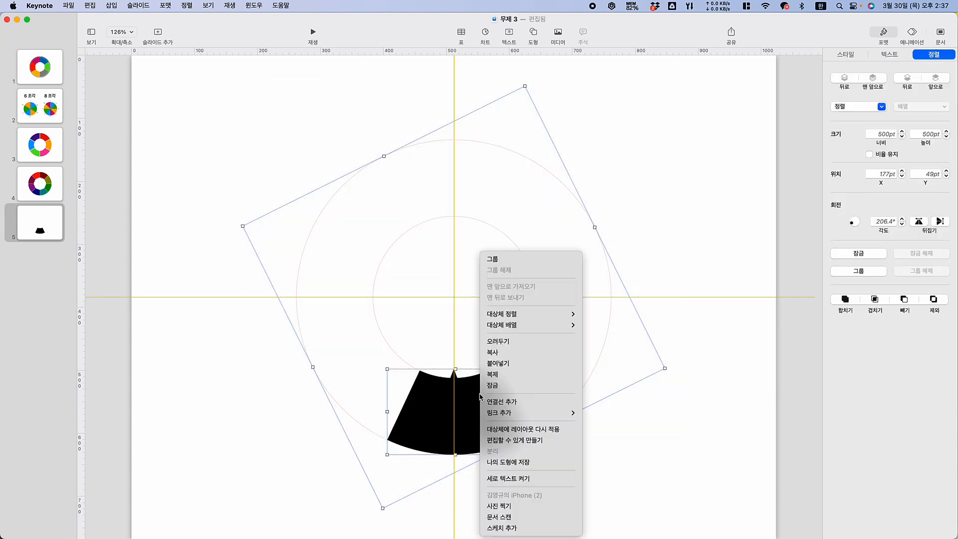
{"action": "left_click", "coordinate": [523, 259]}
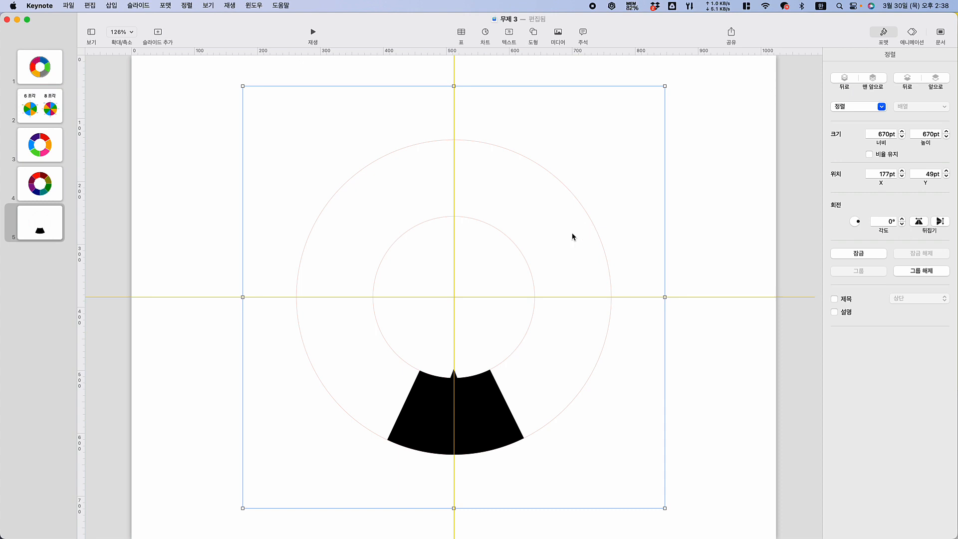
Duplicate the ring-and-segment group six times to have seven copies
{"action": "key", "text": "super+d"}
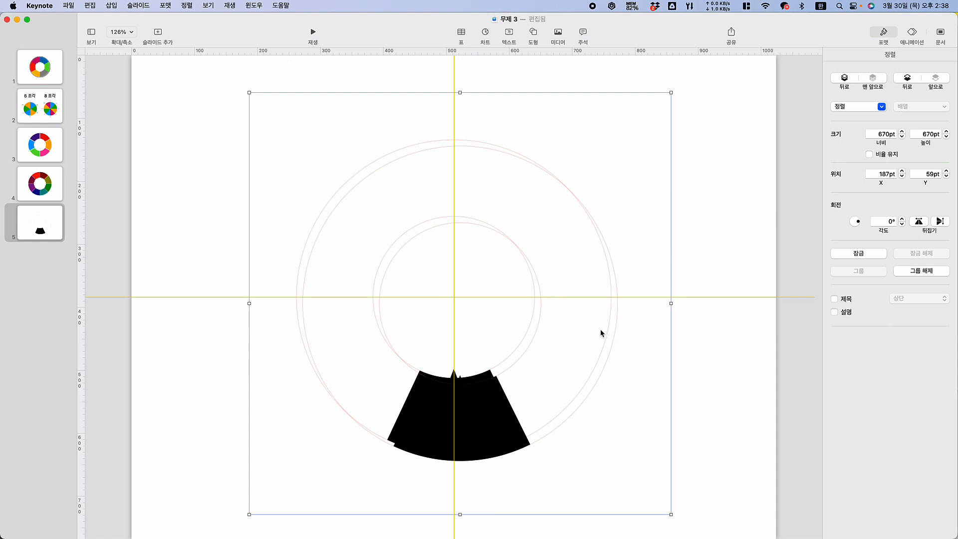
{"action": "key", "text": "super+d"}
{"action": "key", "text": "super+d"}
{"action": "key", "text": "super+d"}
{"action": "key", "text": "super+d"}
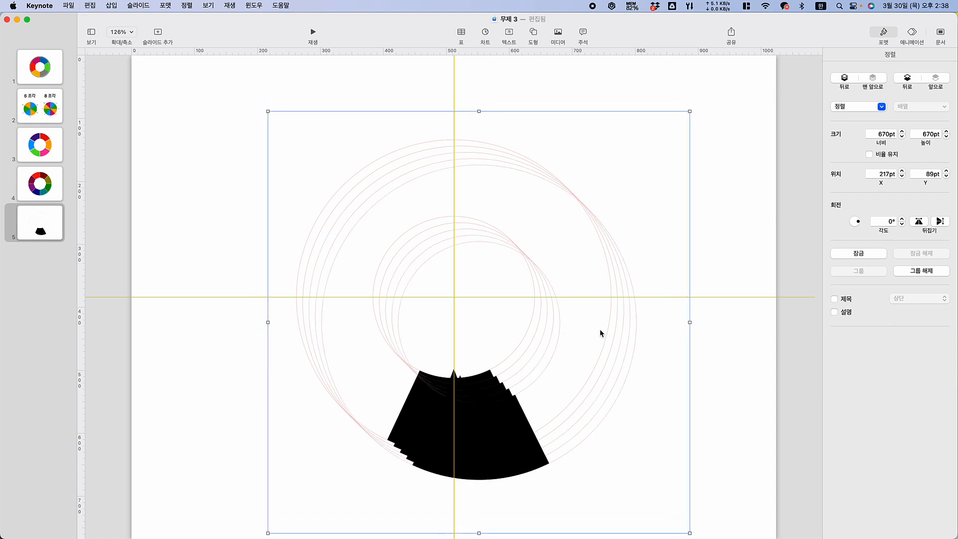
{"action": "key", "text": "super+d"}
{"action": "left_click", "coordinate": [202, 189]}
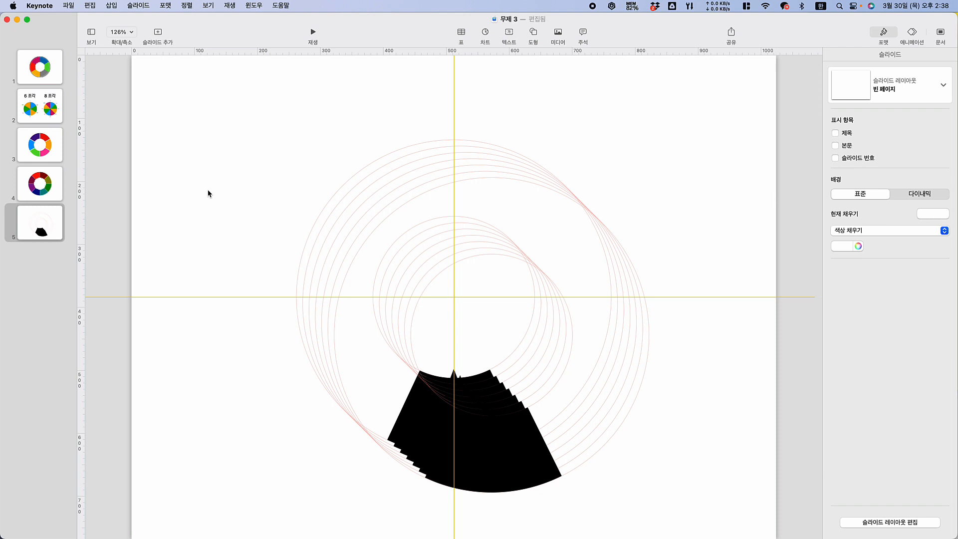
Align all seven groups to their horizontal center and vertical middle so they stack exactly
{"action": "key", "text": "super+a"}
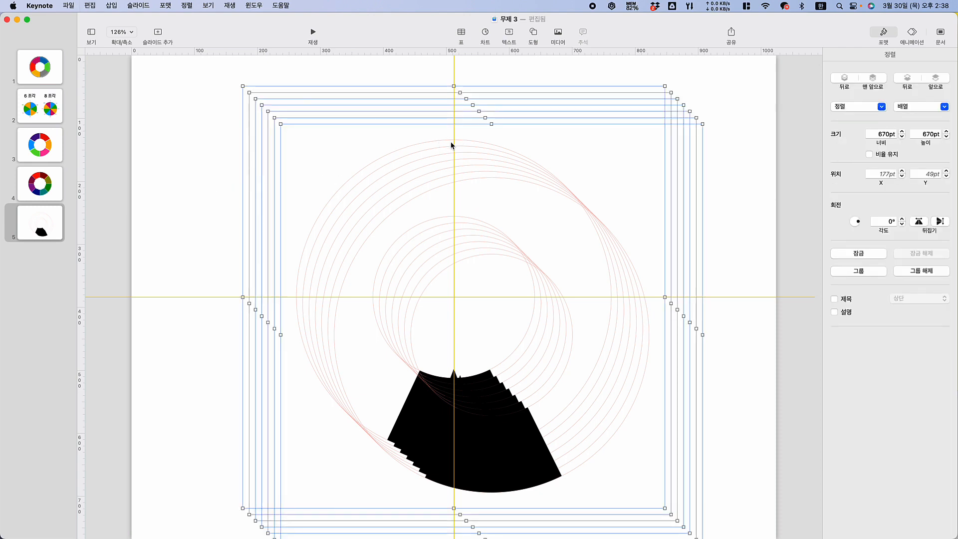
{"action": "right_click", "coordinate": [445, 150]}
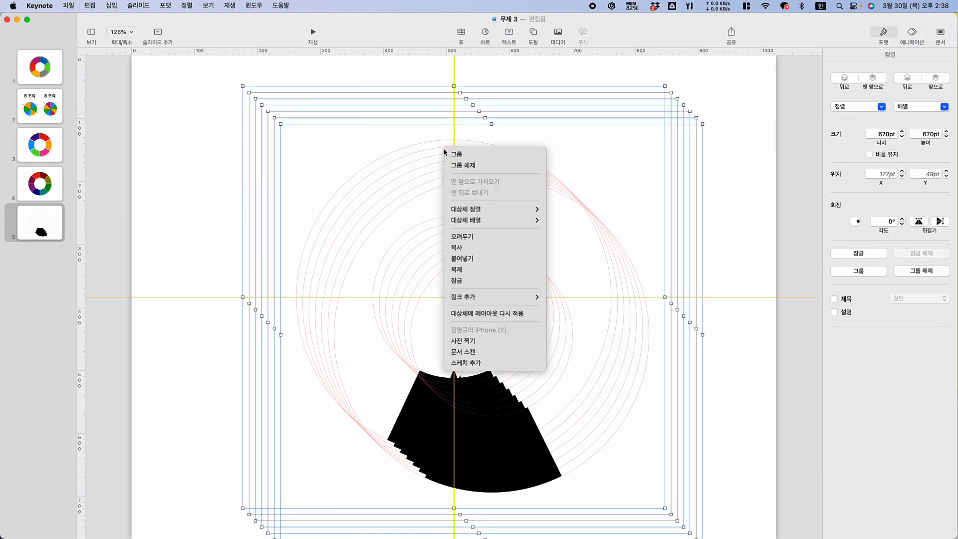
{"action": "mouse_move", "coordinate": [483, 216]}
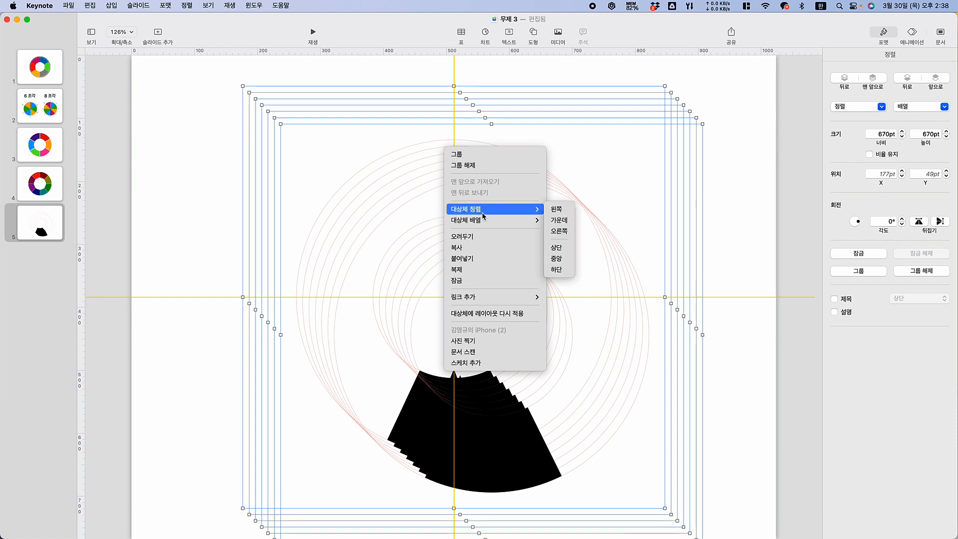
{"action": "left_click", "coordinate": [559, 220]}
{"action": "right_click", "coordinate": [475, 159]}
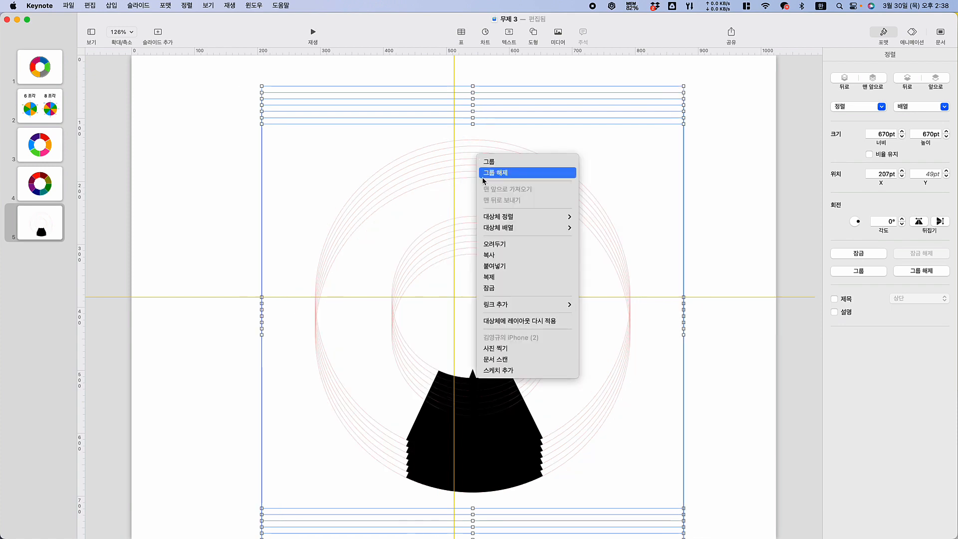
{"action": "mouse_move", "coordinate": [508, 218]}
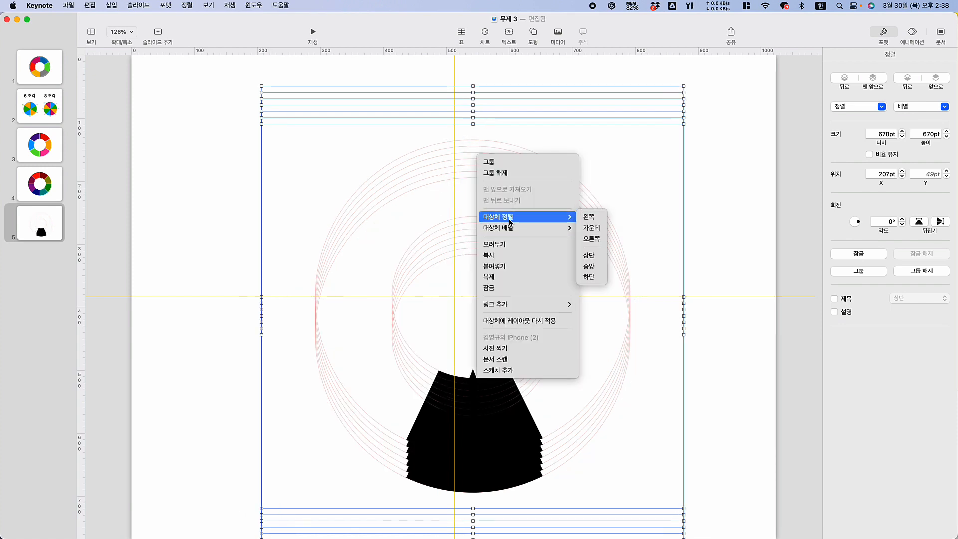
{"action": "left_click", "coordinate": [589, 265]}
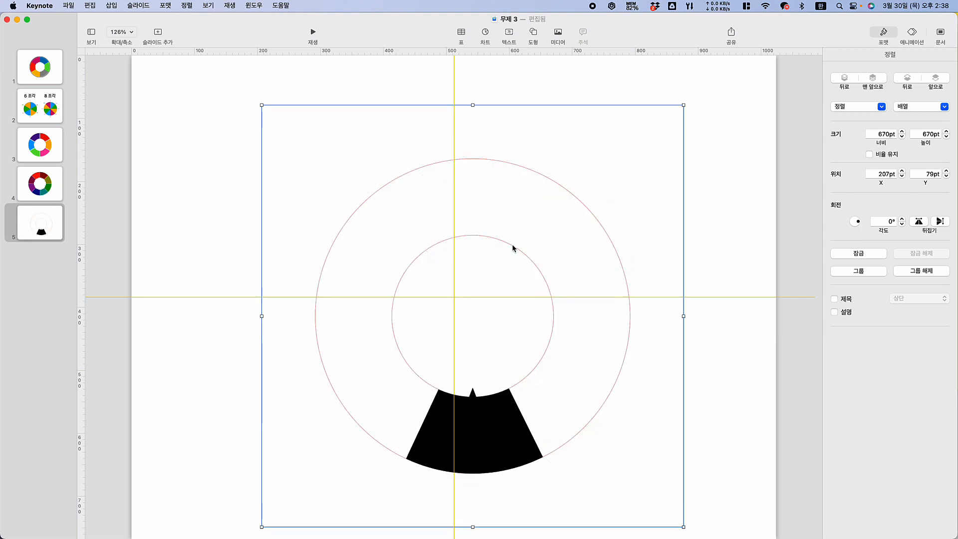
Move the stacked groups to about X 168 pt, Y 64 pt, and remove the horizontal and vertical guides from the slide
{"action": "left_click_drag", "start_coordinate": [514, 246], "coordinate": [489, 240]}
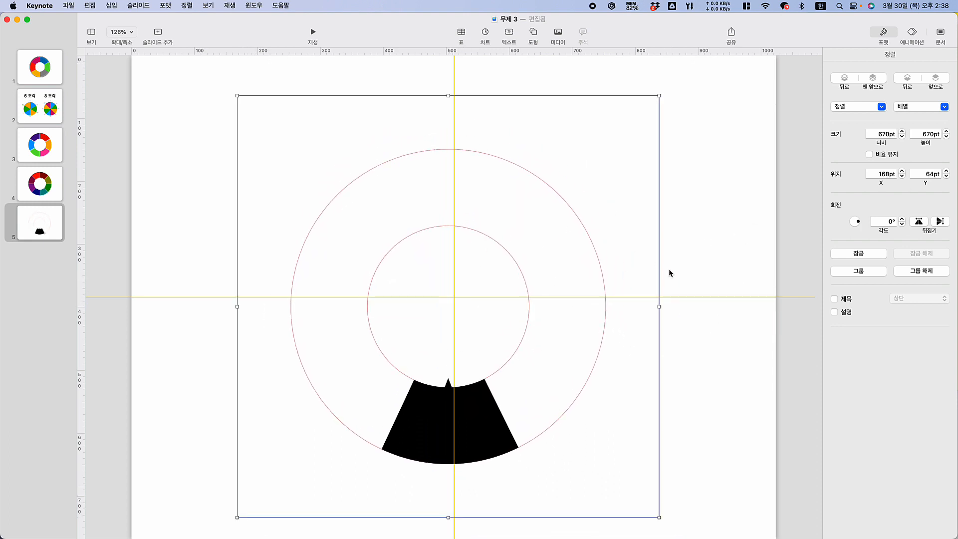
{"action": "left_click", "coordinate": [673, 277]}
{"action": "left_click_drag", "start_coordinate": [678, 295], "coordinate": [588, 44]}
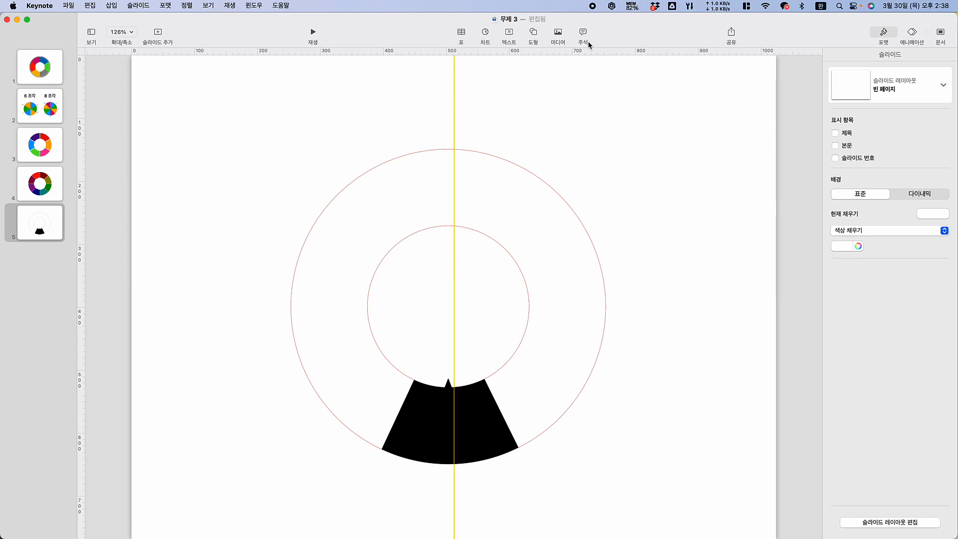
{"action": "left_click_drag", "start_coordinate": [455, 75], "coordinate": [84, 85]}
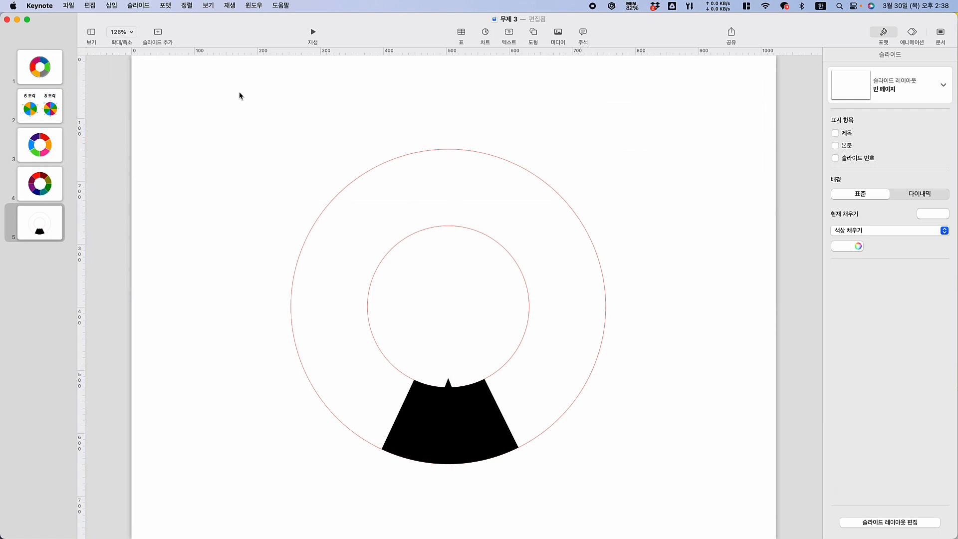
Move all the stacked ring-and-segment groups together to X 167 pt, Y 49 pt on the slide
{"action": "left_click_drag", "start_coordinate": [175, 82], "coordinate": [734, 537]}
{"action": "left_click_drag", "start_coordinate": [466, 401], "coordinate": [466, 394]}
{"action": "left_click", "coordinate": [674, 244]}
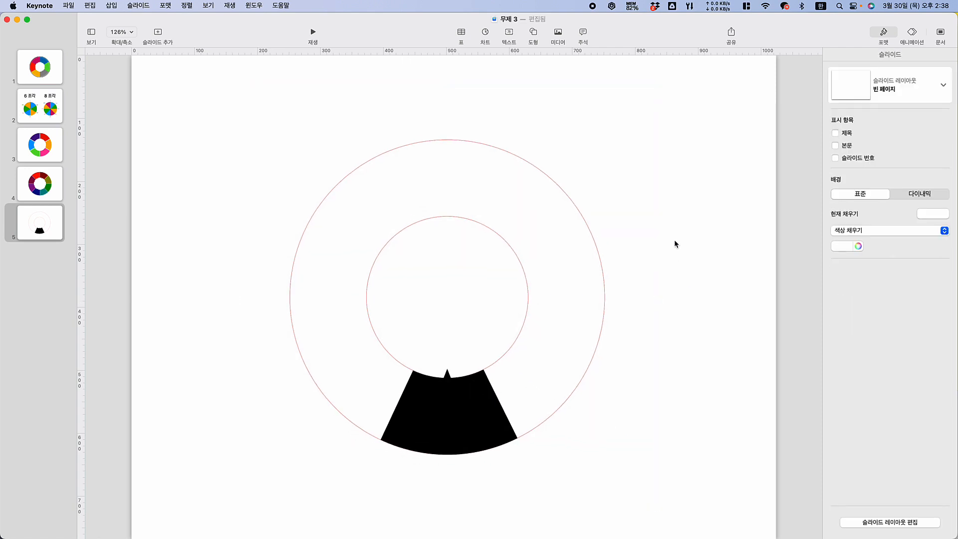
Fill the topmost group's segment with red and rotate that group clockwise to 308.5°, beside the black segment
{"action": "left_click", "coordinate": [478, 412]}
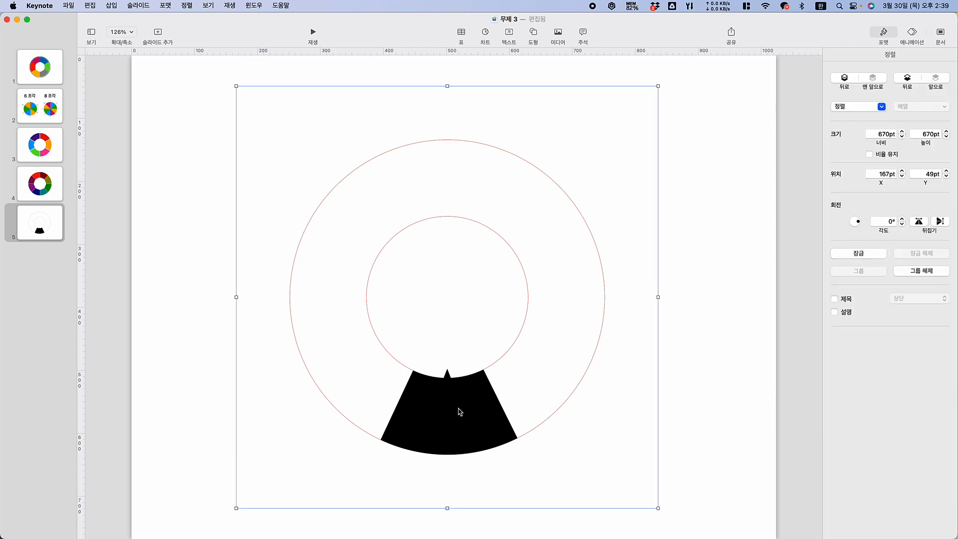
{"action": "left_click", "coordinate": [459, 412]}
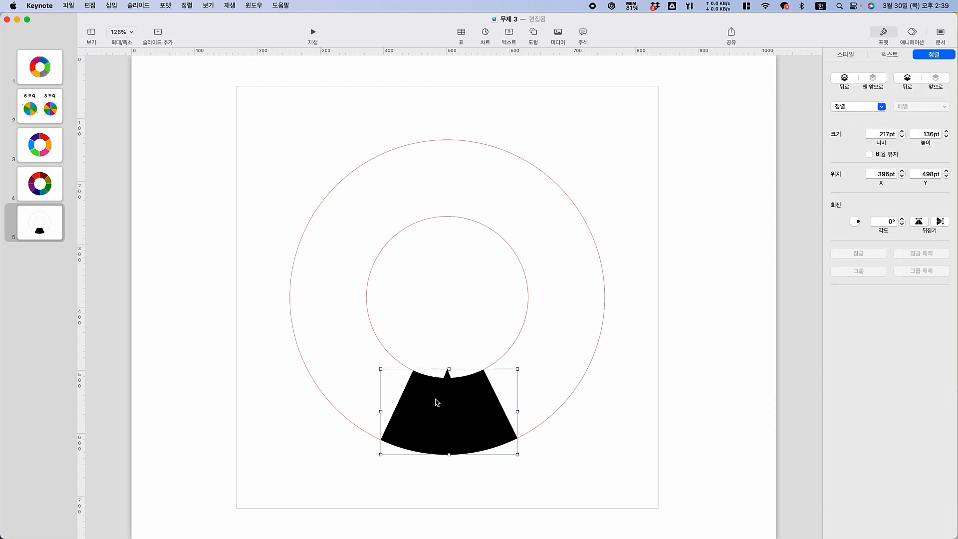
{"action": "left_click", "coordinate": [841, 59]}
{"action": "left_click", "coordinate": [851, 114]}
{"action": "left_click", "coordinate": [711, 305]}
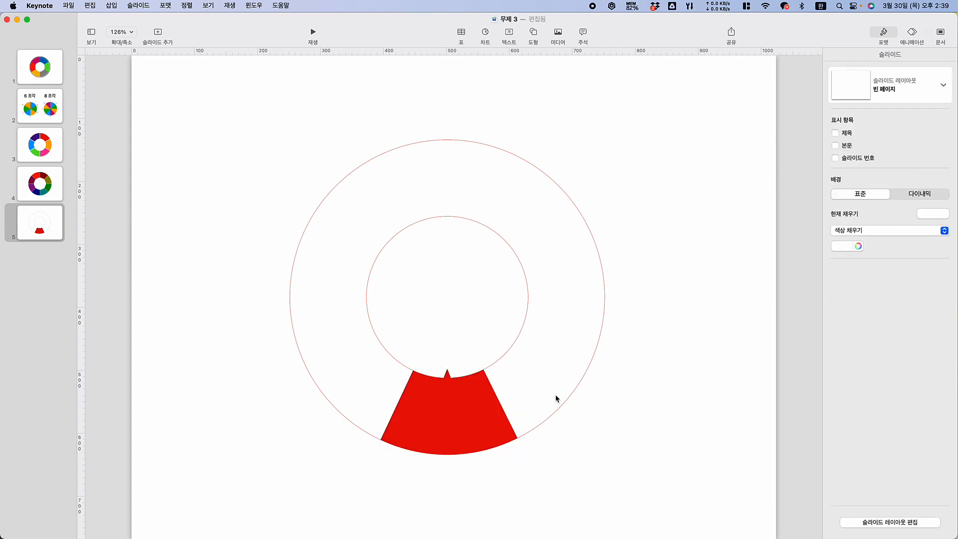
{"action": "left_click", "coordinate": [458, 428]}
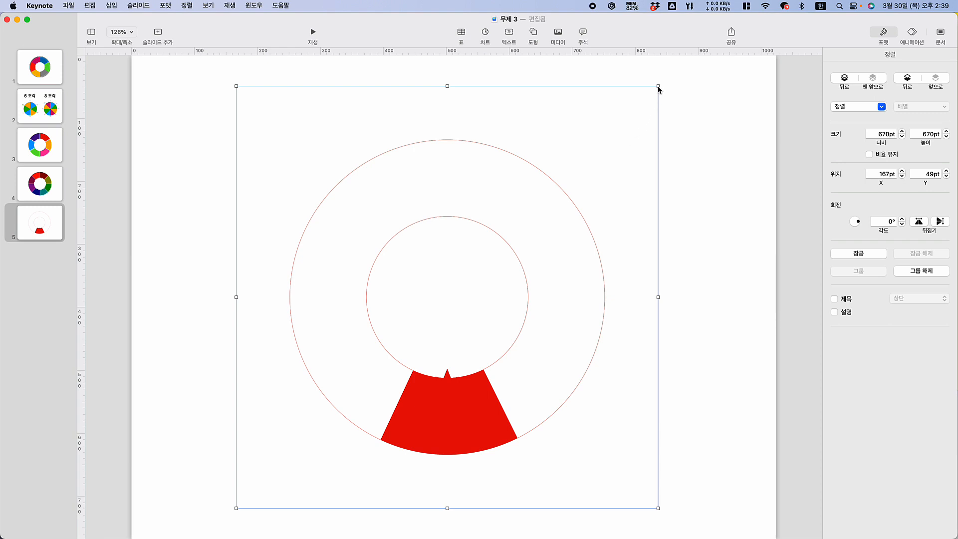
{"action": "left_click_drag", "start_coordinate": [657, 86], "coordinate": [585, 316]}
Fill the next black segment with orange and rotate its group to 257° so it adjoins the red segment
{"action": "left_click", "coordinate": [452, 409]}
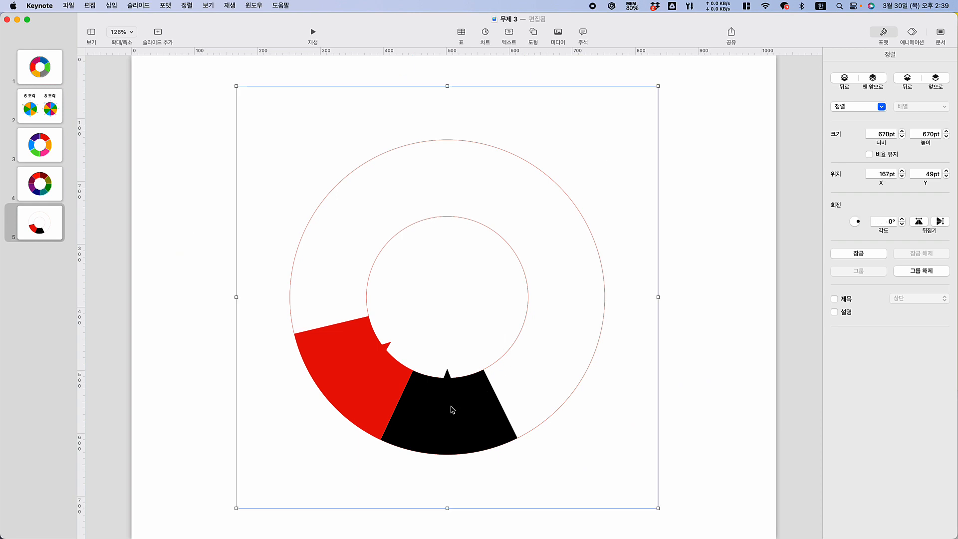
{"action": "left_click", "coordinate": [458, 412]}
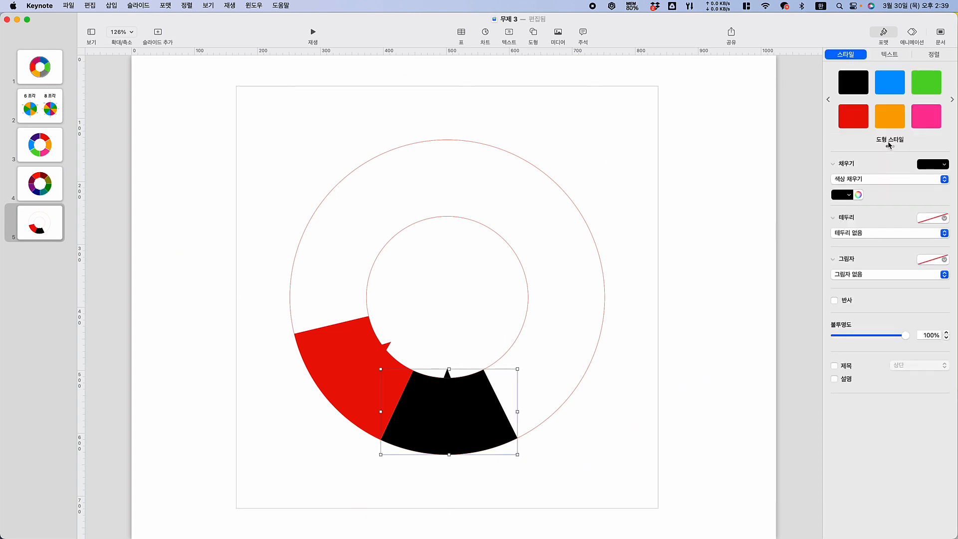
{"action": "left_click", "coordinate": [890, 124]}
{"action": "left_click", "coordinate": [471, 411]}
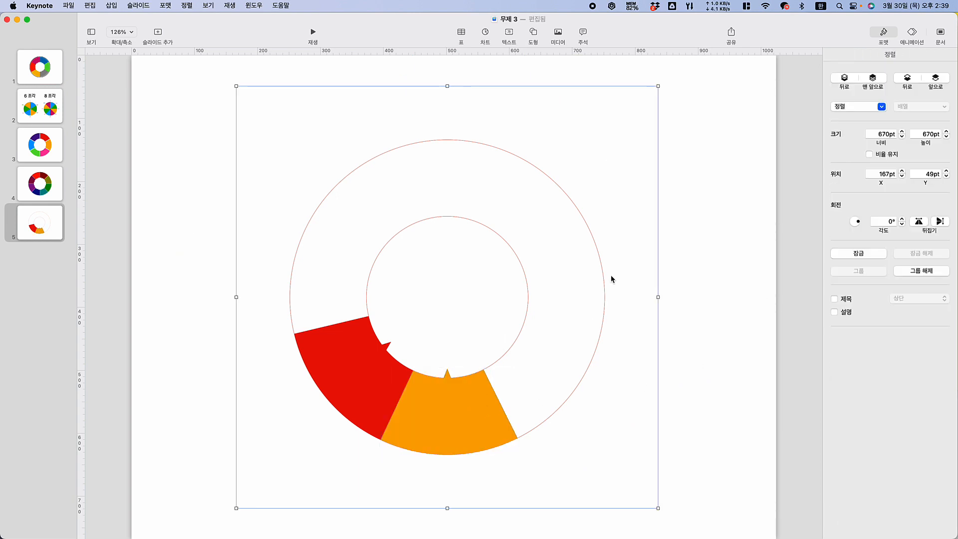
{"action": "left_click_drag", "start_coordinate": [658, 88], "coordinate": [540, 444]}
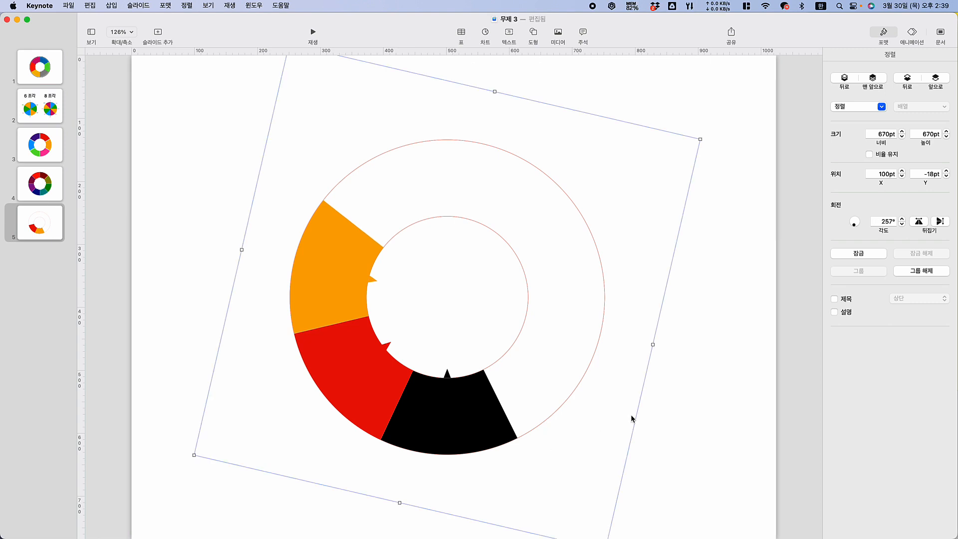
Fill the next black segment with pink and rotate its group to 205.5° so it adjoins the orange segment
{"action": "left_click", "coordinate": [461, 422]}
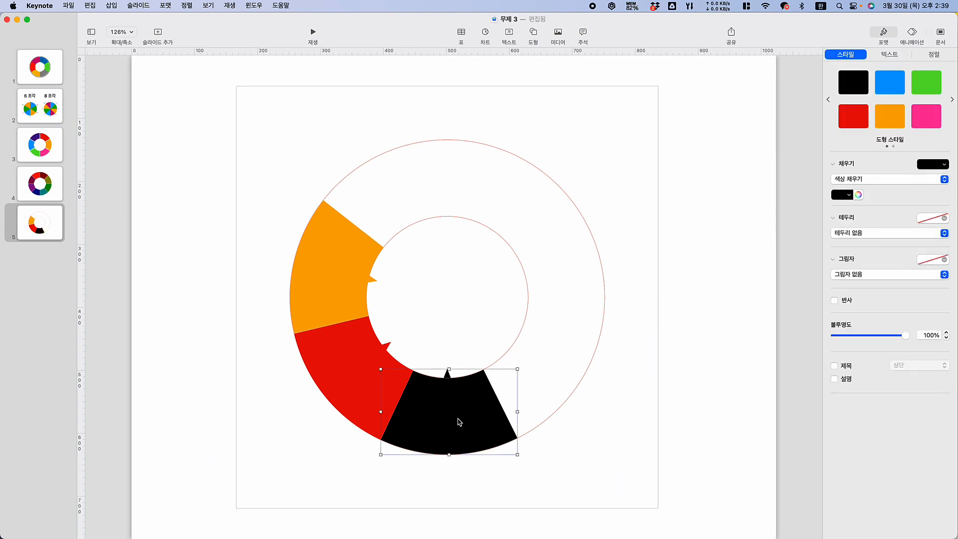
{"action": "left_click", "coordinate": [926, 116]}
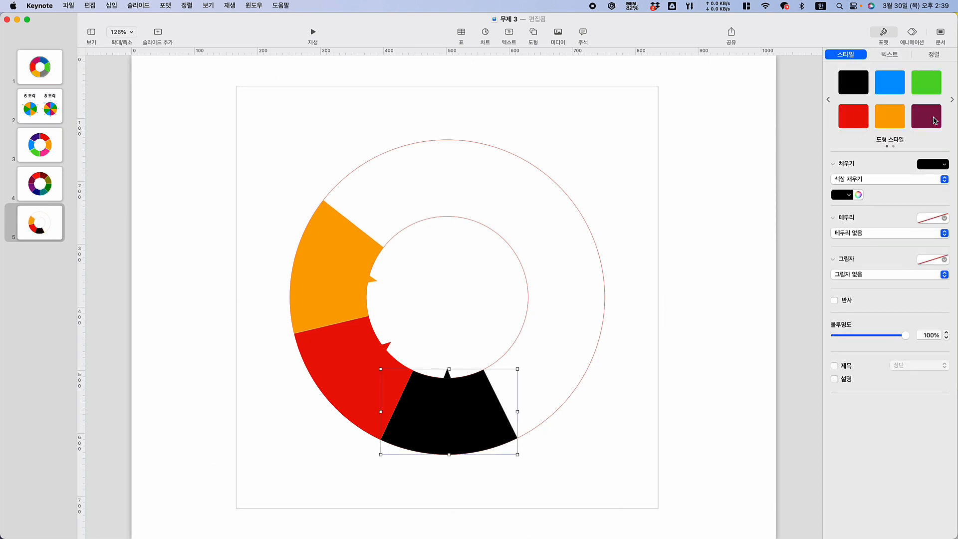
{"action": "left_click", "coordinate": [712, 314]}
{"action": "left_click", "coordinate": [440, 420]}
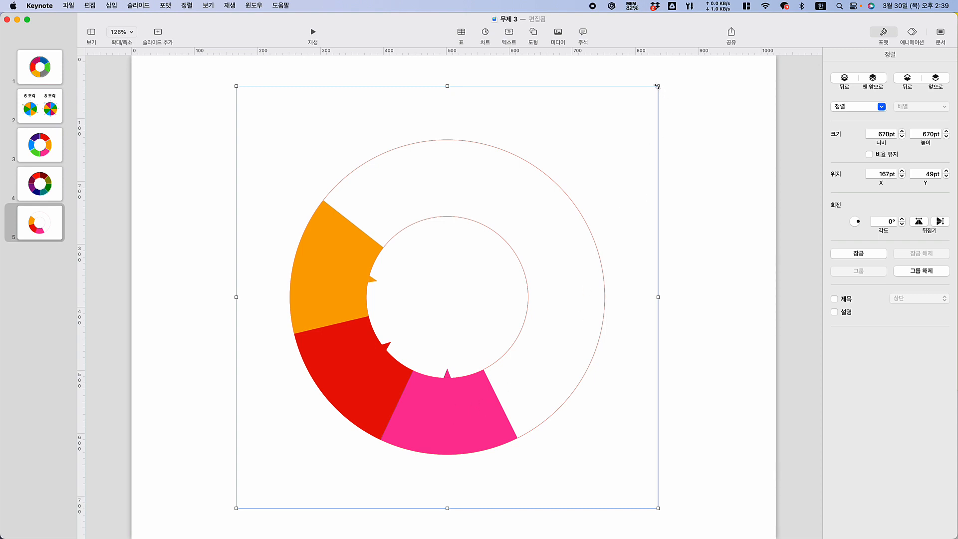
{"action": "left_click_drag", "start_coordinate": [656, 85], "coordinate": [397, 421]}
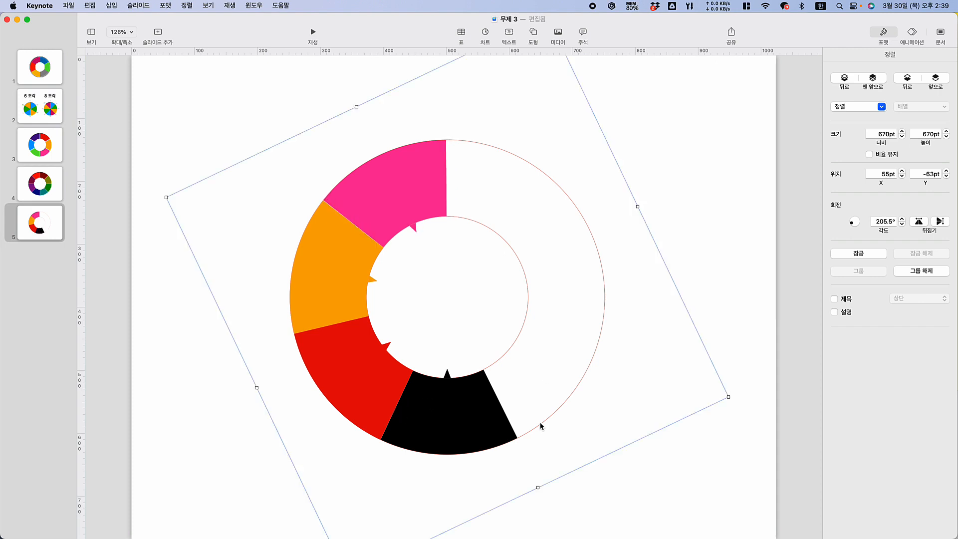
Fill the next black segment with dark green and rotate its group so it adjoins the pink segment
{"action": "left_click", "coordinate": [439, 402]}
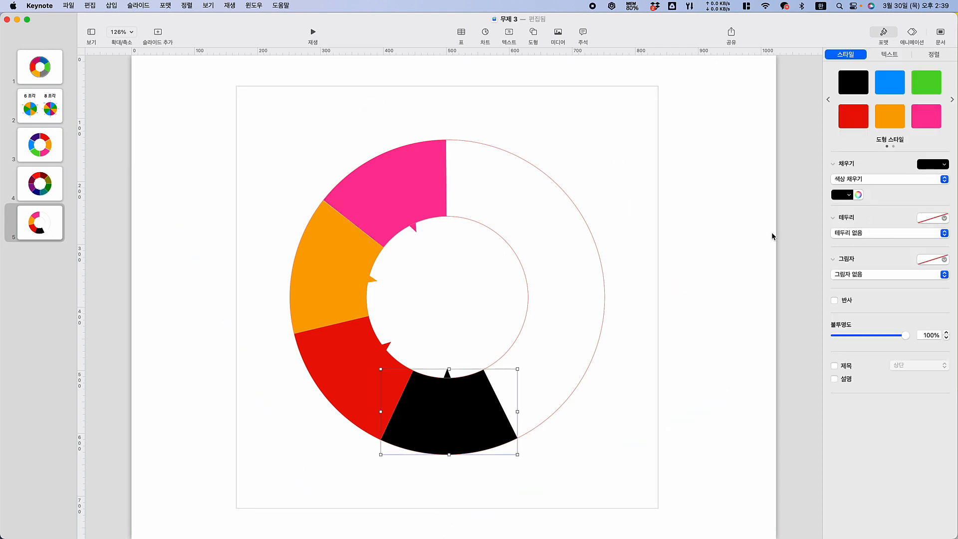
{"action": "left_click", "coordinate": [930, 167]}
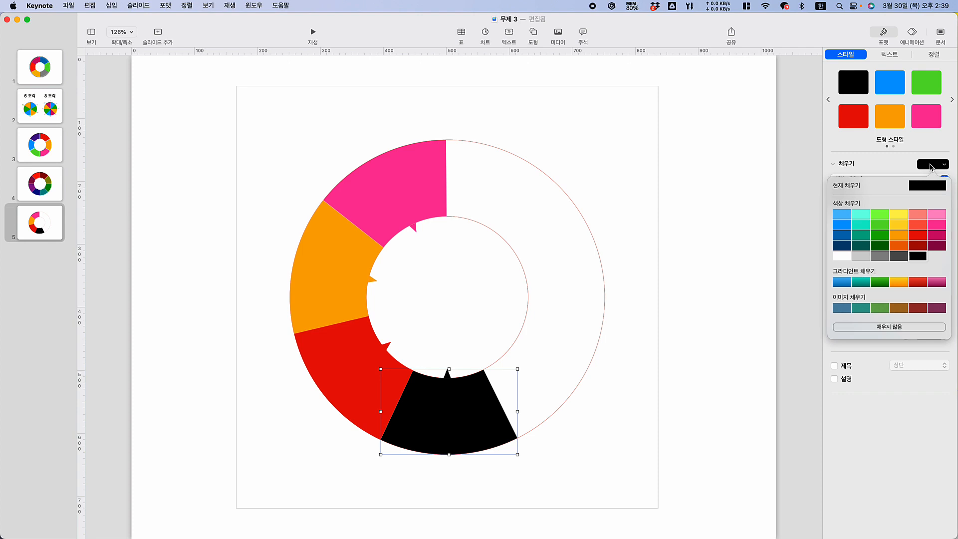
{"action": "left_click", "coordinate": [882, 236]}
{"action": "left_click", "coordinate": [572, 416]}
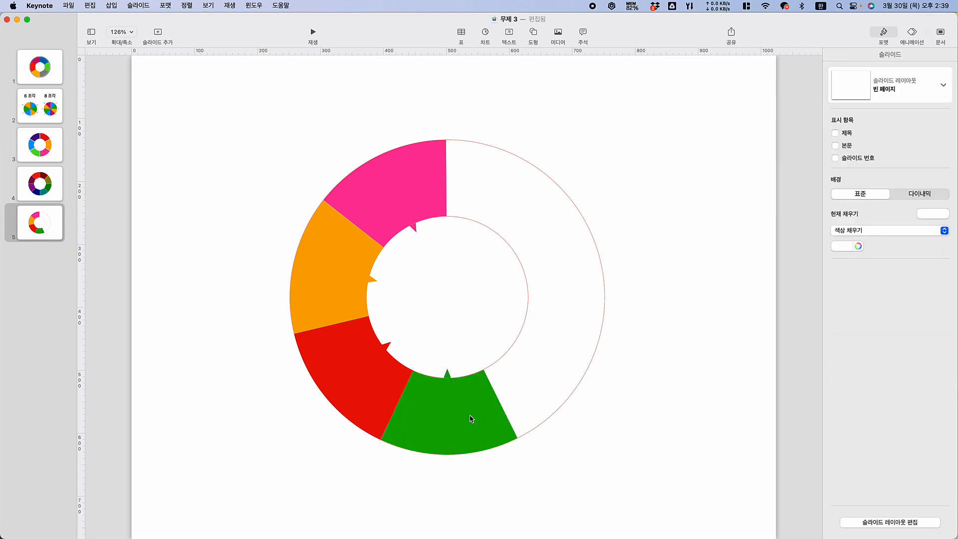
{"action": "left_click", "coordinate": [454, 418]}
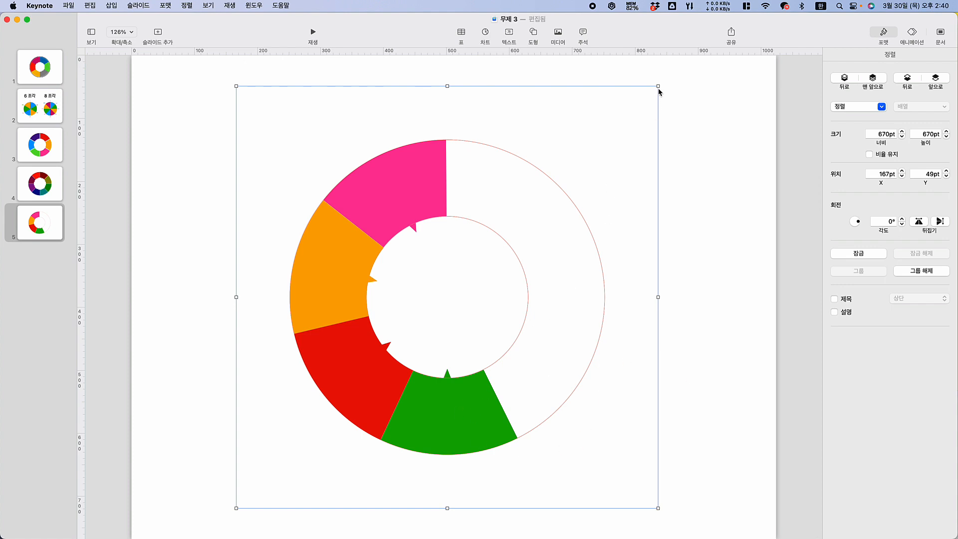
{"action": "left_click_drag", "start_coordinate": [657, 85], "coordinate": [190, 381]}
{"action": "left_click", "coordinate": [553, 460]}
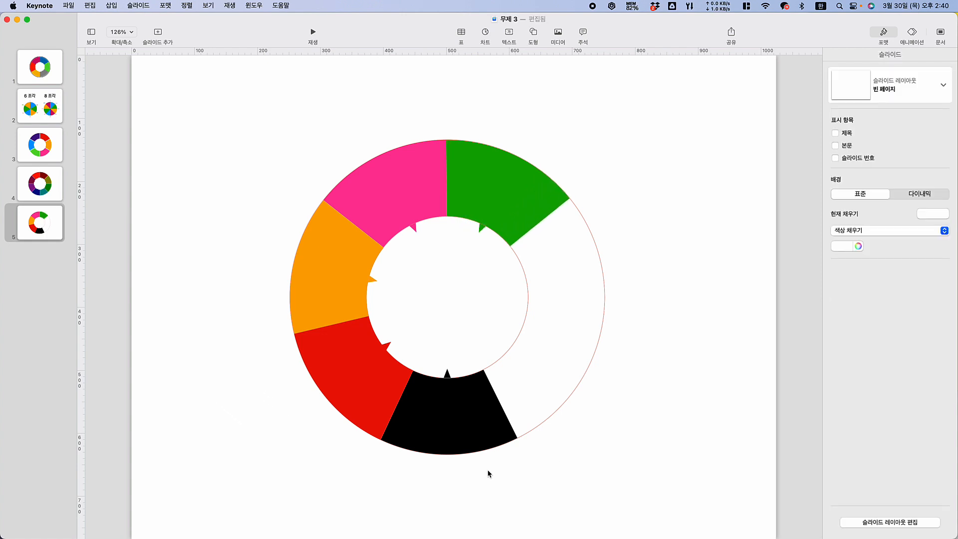
Fill the next black segment with blue and rotate its group so it adjoins the green segment
{"action": "double_click", "coordinate": [457, 423]}
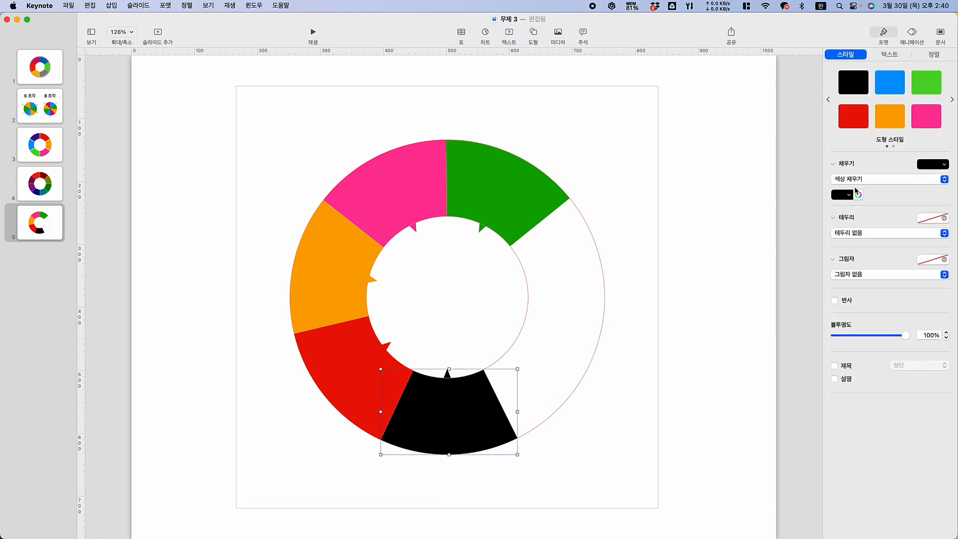
{"action": "left_click", "coordinate": [896, 83]}
{"action": "left_click", "coordinate": [699, 326]}
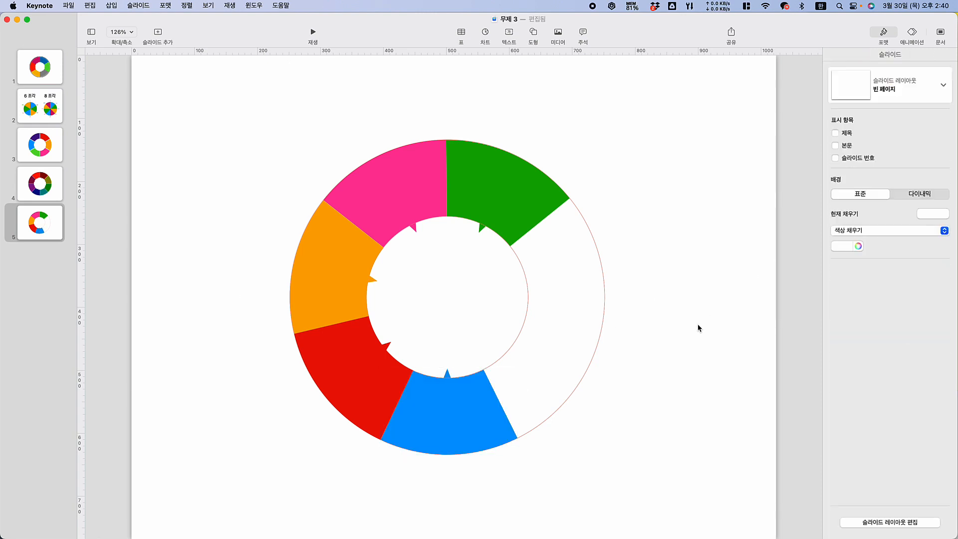
{"action": "left_click", "coordinate": [473, 411]}
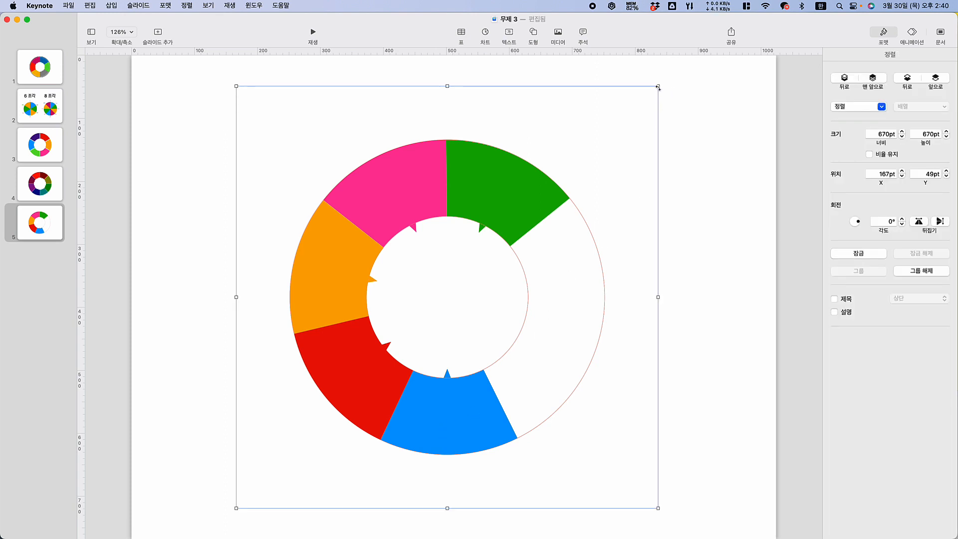
{"action": "left_click_drag", "start_coordinate": [658, 87], "coordinate": [405, 274]}
{"action": "left_click", "coordinate": [683, 245]}
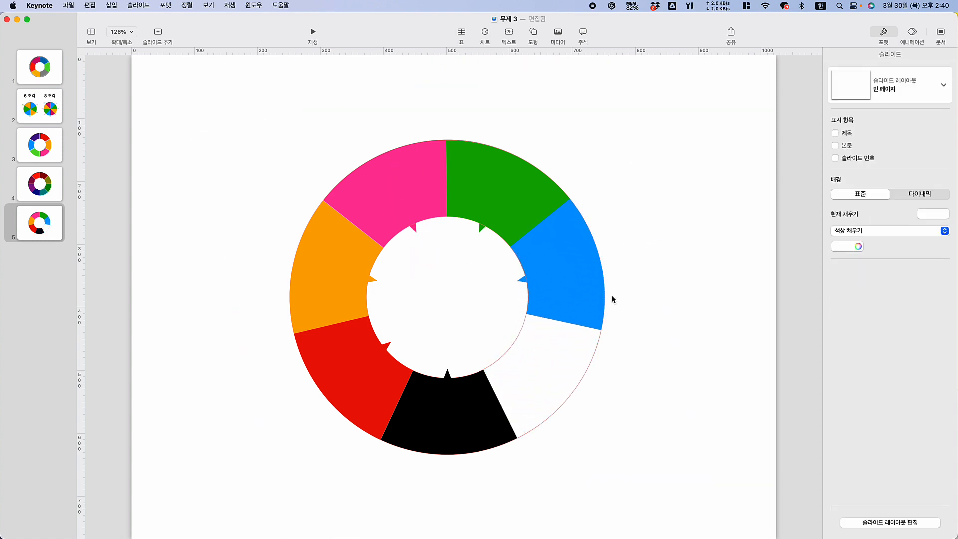
Fill the next black segment with the purple pencil color 포도 (Grape)
{"action": "left_click", "coordinate": [448, 421]}
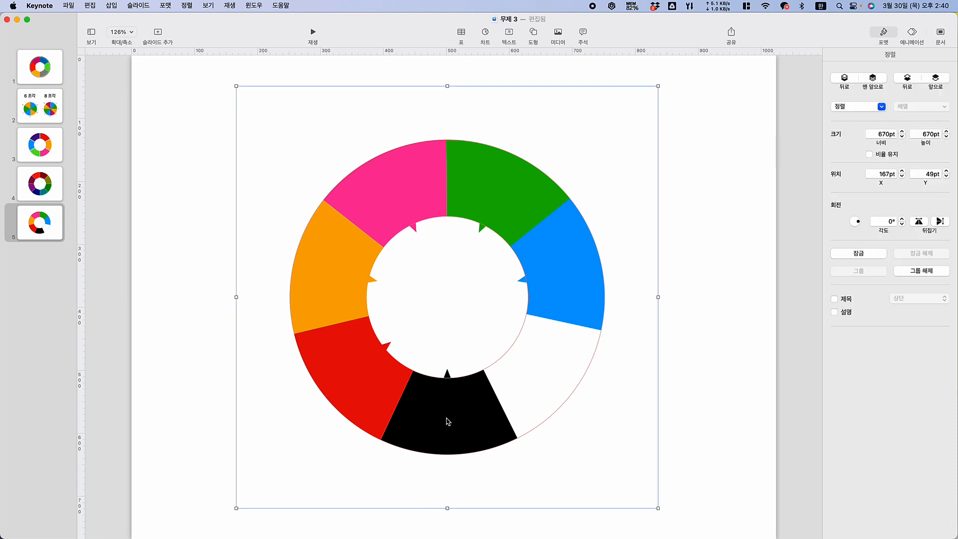
{"action": "left_click", "coordinate": [447, 421]}
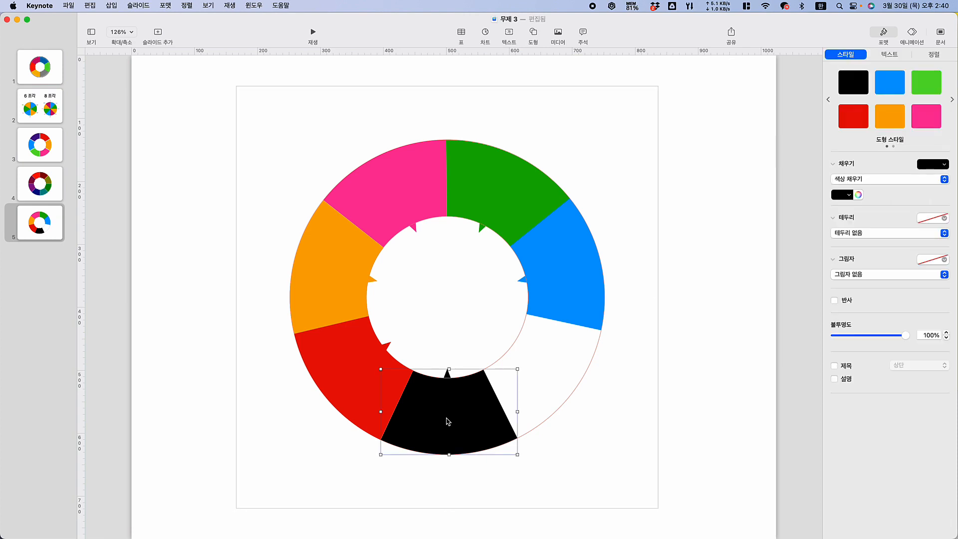
{"action": "left_click", "coordinate": [842, 195]}
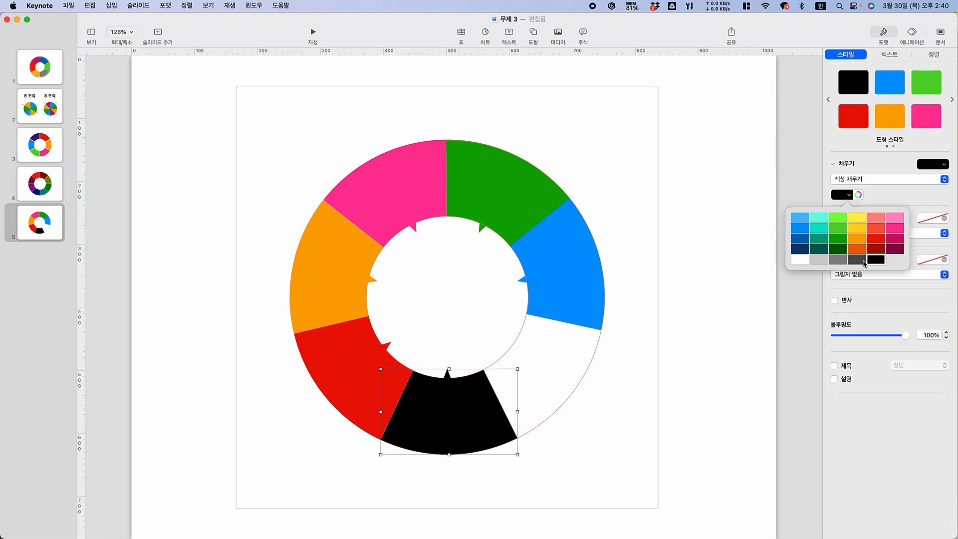
{"action": "left_click", "coordinate": [858, 195]}
{"action": "left_click", "coordinate": [858, 195]}
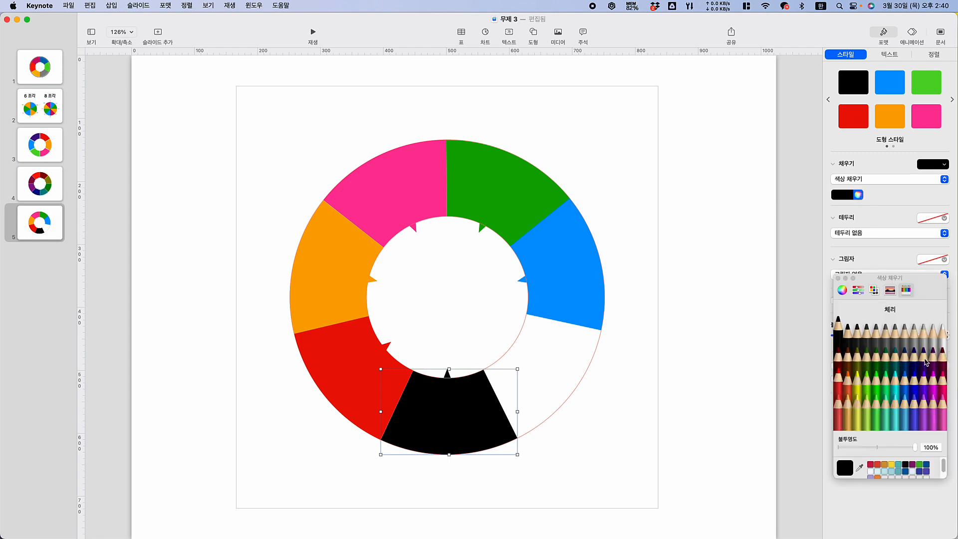
{"action": "left_click", "coordinate": [925, 378]}
{"action": "left_click", "coordinate": [613, 379]}
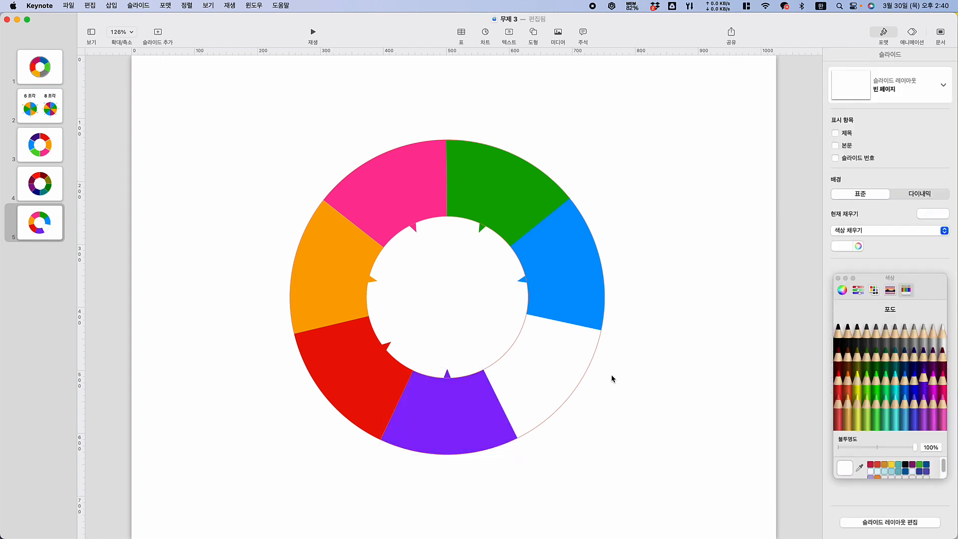
Rotate the purple segment's group to 51.3° so it fills the gap beside the blue segment
{"action": "left_click", "coordinate": [475, 427]}
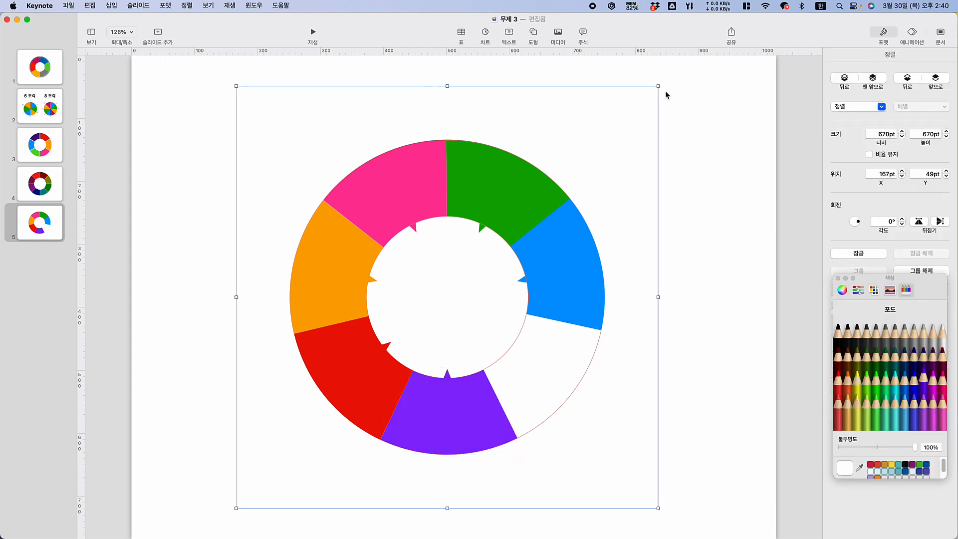
{"action": "left_click_drag", "start_coordinate": [657, 87], "coordinate": [431, 149]}
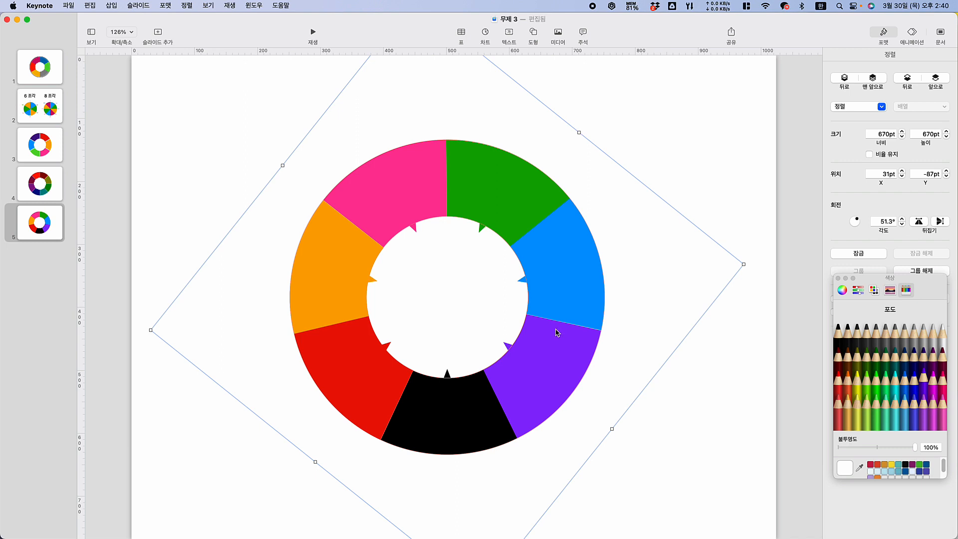
{"action": "left_click", "coordinate": [693, 422]}
Fill the last black segment with the dark gray pencil color 철 (Iron)
{"action": "left_click", "coordinate": [451, 425]}
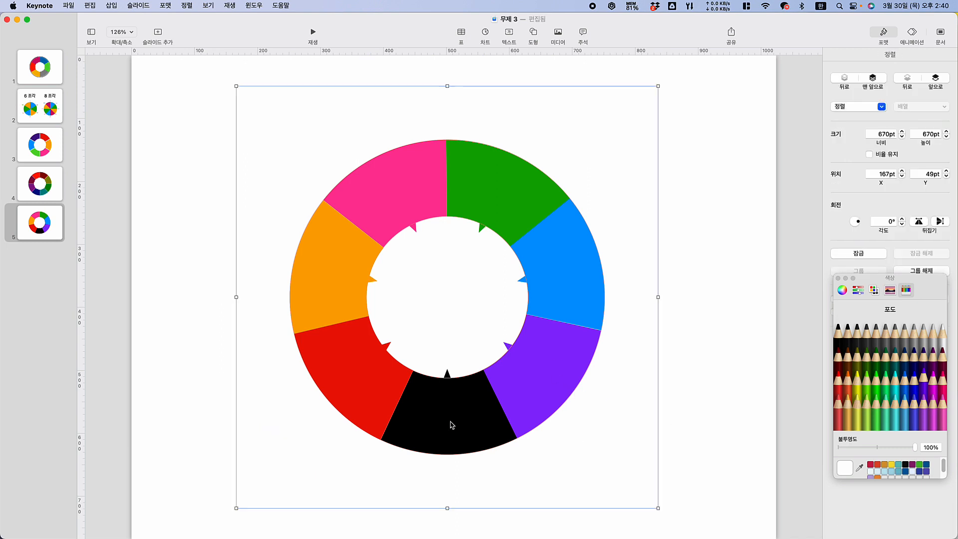
{"action": "left_click", "coordinate": [450, 425]}
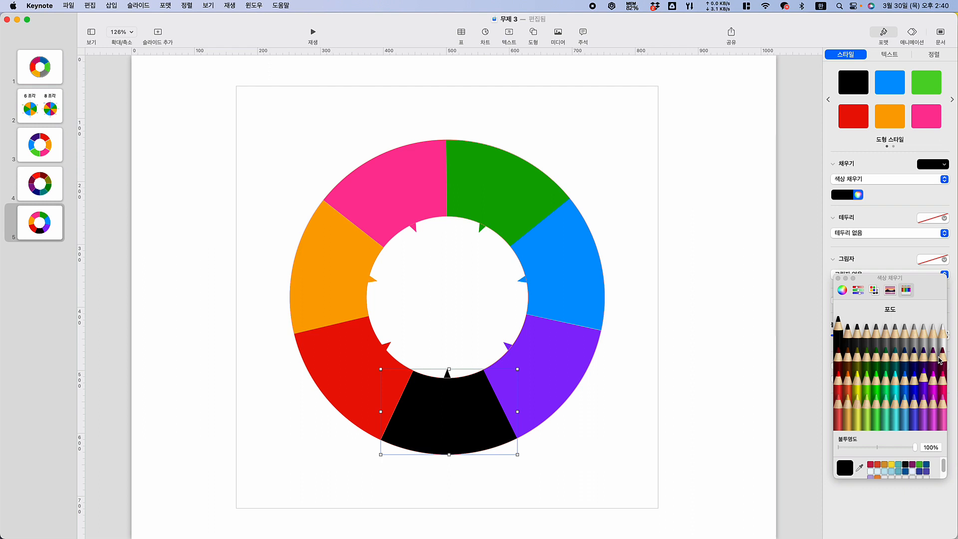
{"action": "left_click", "coordinate": [878, 336]}
{"action": "left_click", "coordinate": [886, 337]}
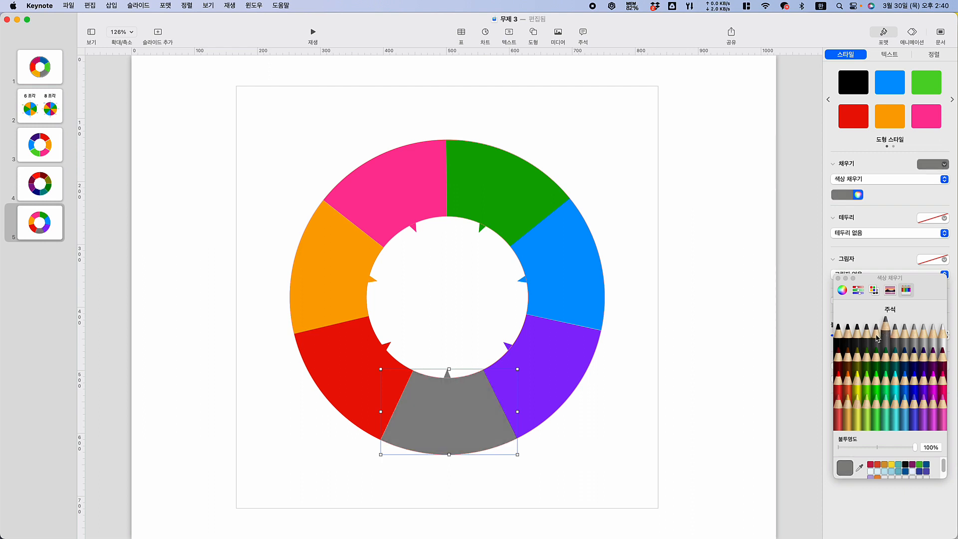
{"action": "left_click", "coordinate": [867, 330]}
{"action": "left_click", "coordinate": [672, 316]}
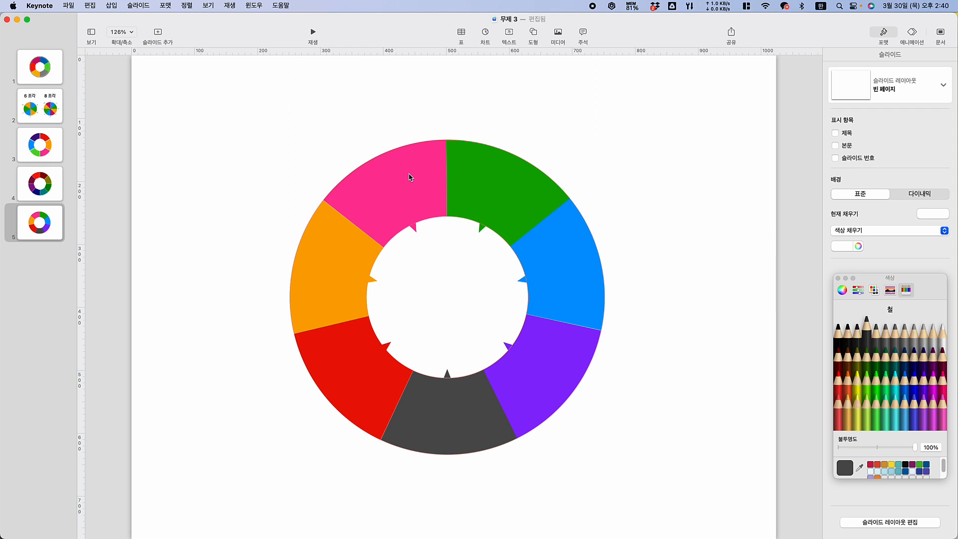
{"action": "left_click", "coordinate": [356, 380]}
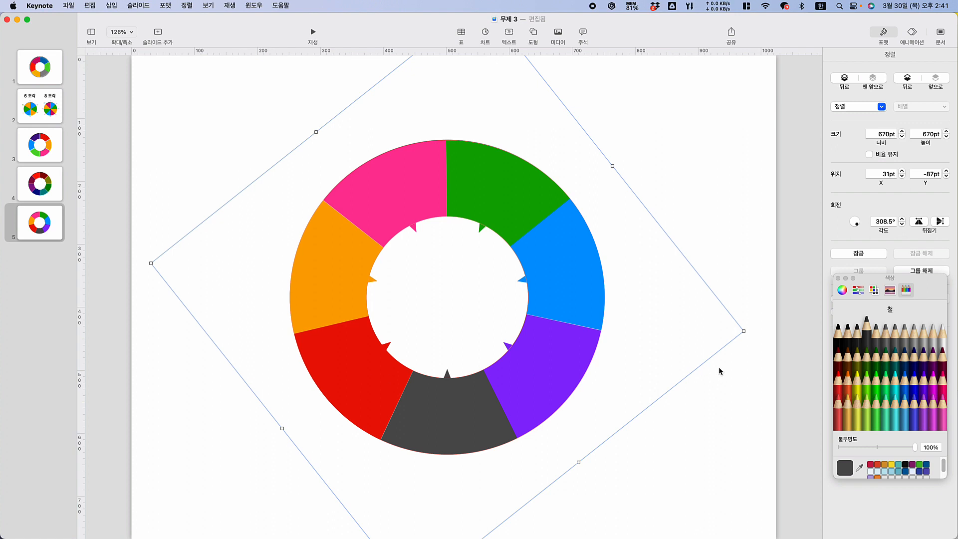
{"action": "left_click", "coordinate": [716, 433]}
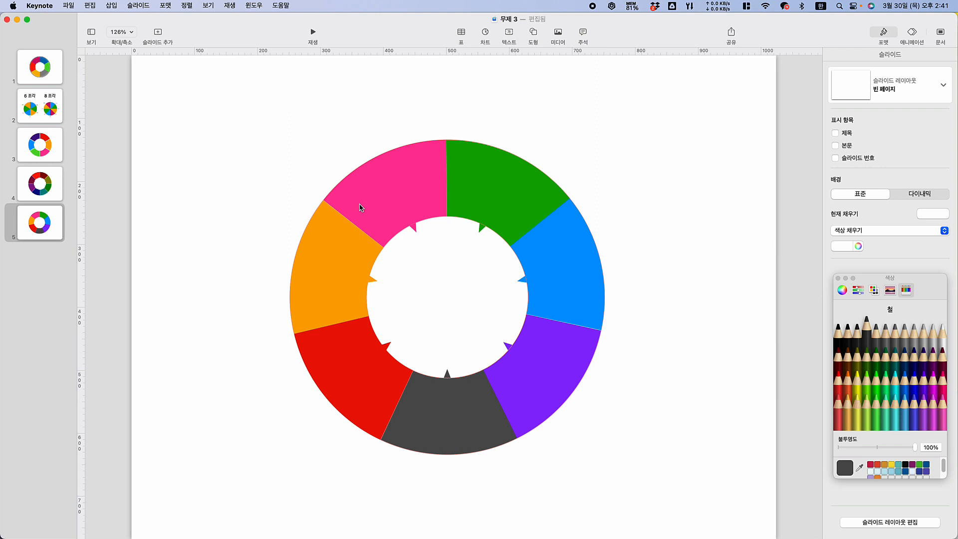
Ungroup all the segment-and-ring groups on the slide so each segment is a separate object
{"action": "key", "text": "super+a"}
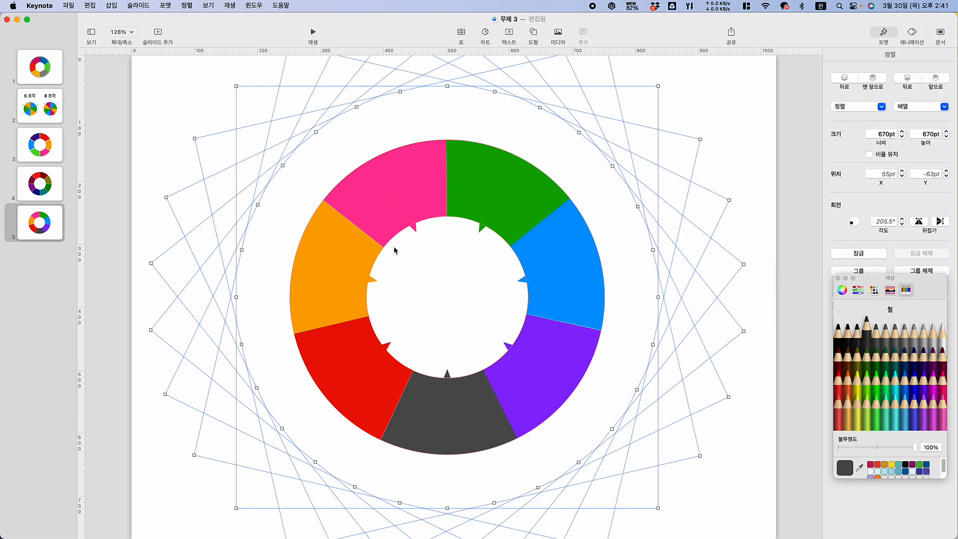
{"action": "right_click", "coordinate": [479, 180]}
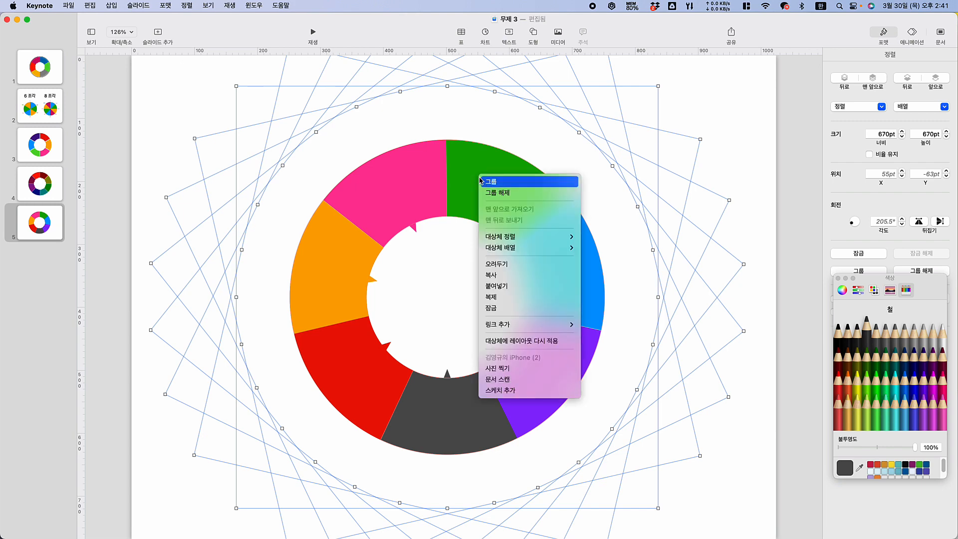
{"action": "left_click", "coordinate": [509, 193]}
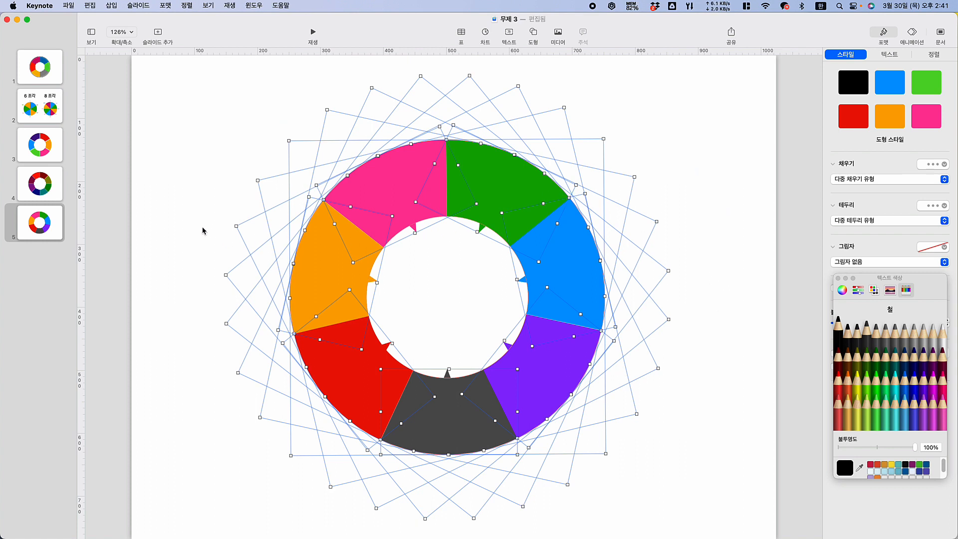
{"action": "left_click", "coordinate": [183, 226]}
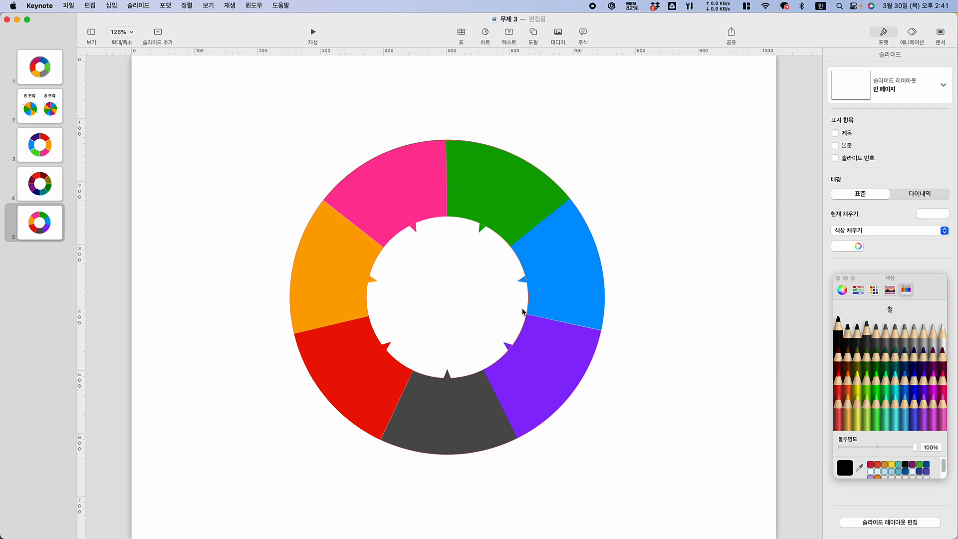
Try moving the green segment out of the ring, and undo the move
{"action": "left_click", "coordinate": [521, 209]}
{"action": "left_click_drag", "start_coordinate": [521, 209], "coordinate": [633, 168]}
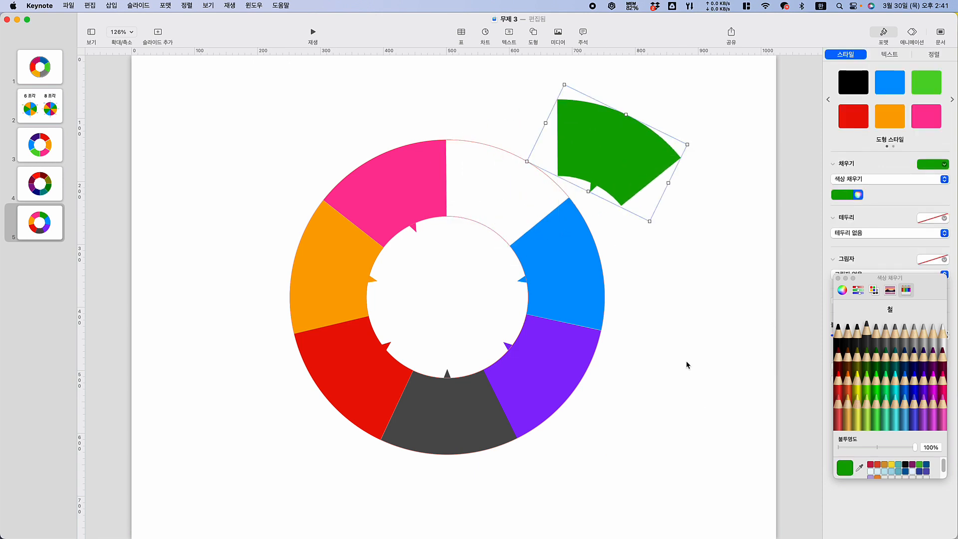
{"action": "key", "text": "super+z"}
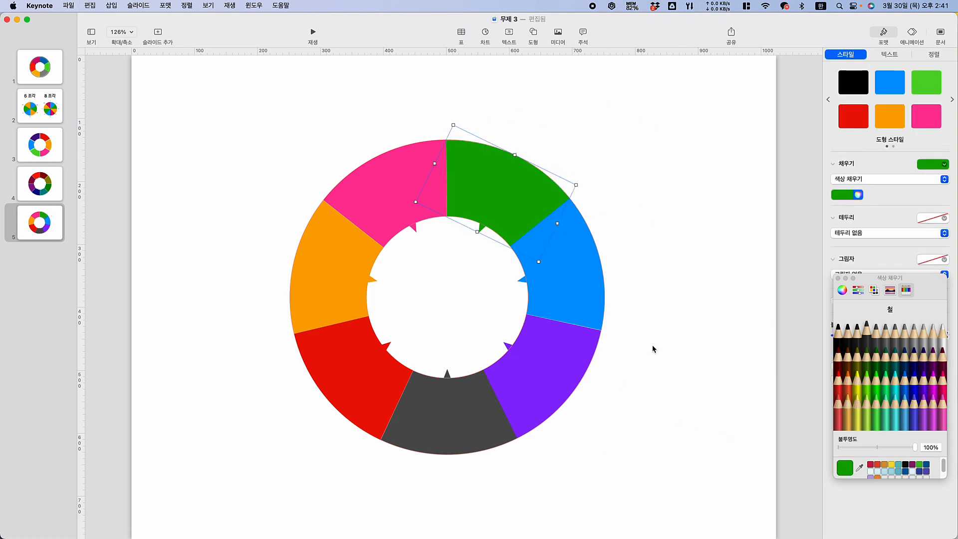
Select all seven colored segments together and cut them from the slide, leaving the ring outlines
{"action": "left_click", "coordinate": [733, 344]}
{"action": "left_click", "coordinate": [516, 197]}
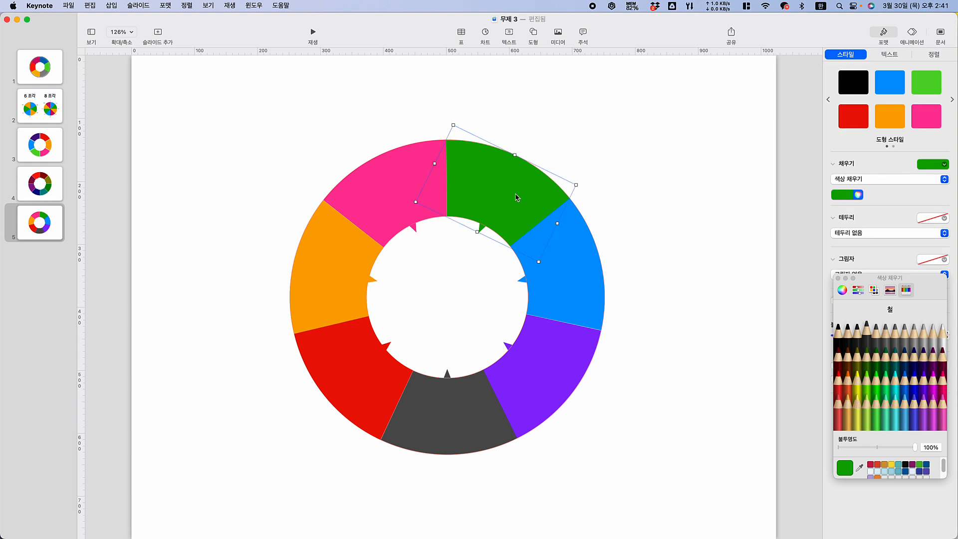
{"action": "left_click", "coordinate": [588, 307], "text": "shift"}
{"action": "left_click", "coordinate": [532, 389], "text": "shift"}
{"action": "left_click", "coordinate": [421, 411], "text": "shift"}
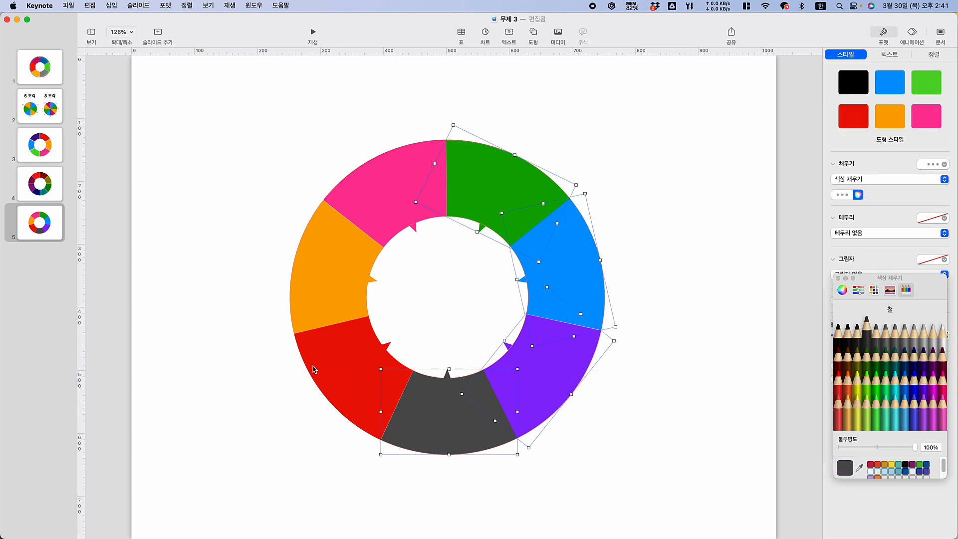
{"action": "left_click", "coordinate": [315, 370], "text": "shift"}
{"action": "left_click", "coordinate": [315, 264], "text": "shift"}
{"action": "left_click", "coordinate": [389, 189], "text": "shift"}
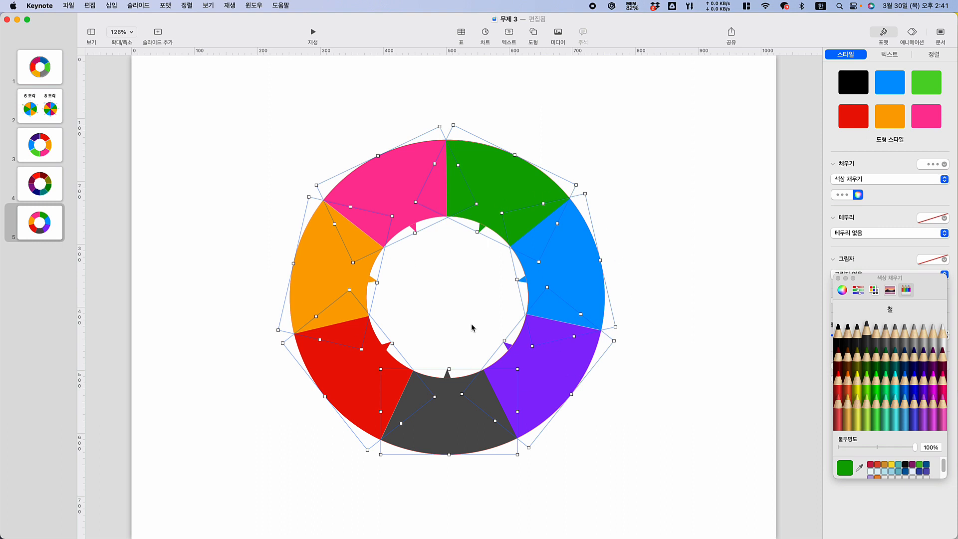
{"action": "key", "text": "Delete"}
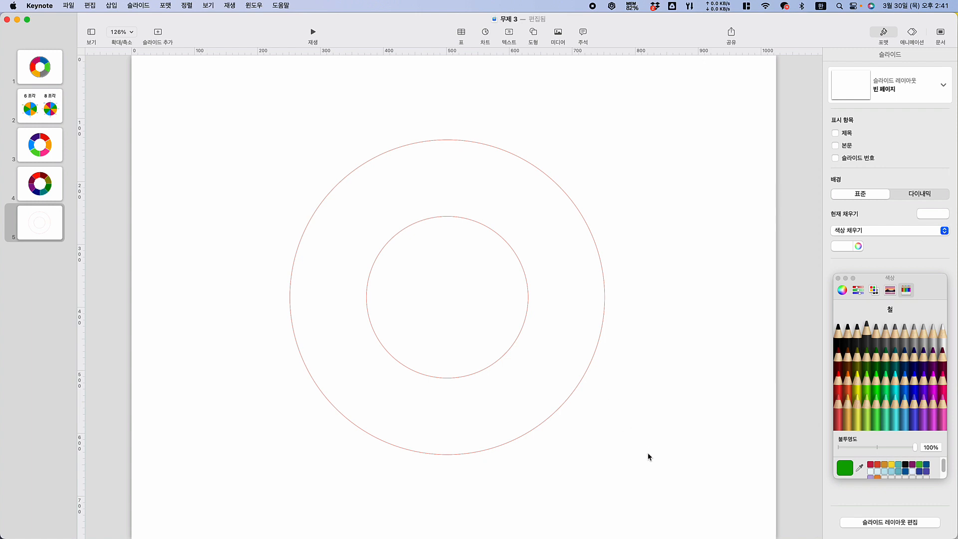
Delete all the leftover ring outlines and paste the seven colored segments back onto the empty slide
{"action": "left_click_drag", "start_coordinate": [208, 76], "coordinate": [745, 537]}
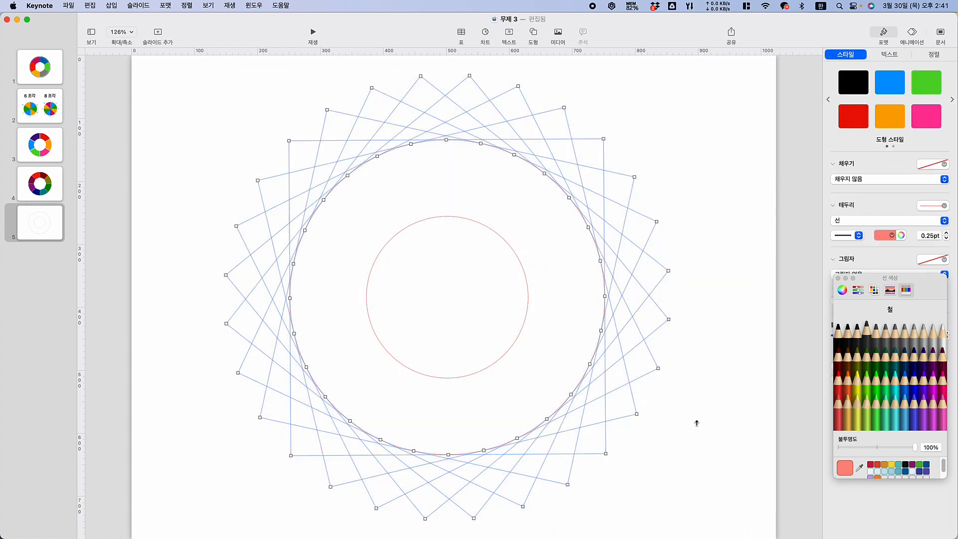
{"action": "key", "text": "Delete"}
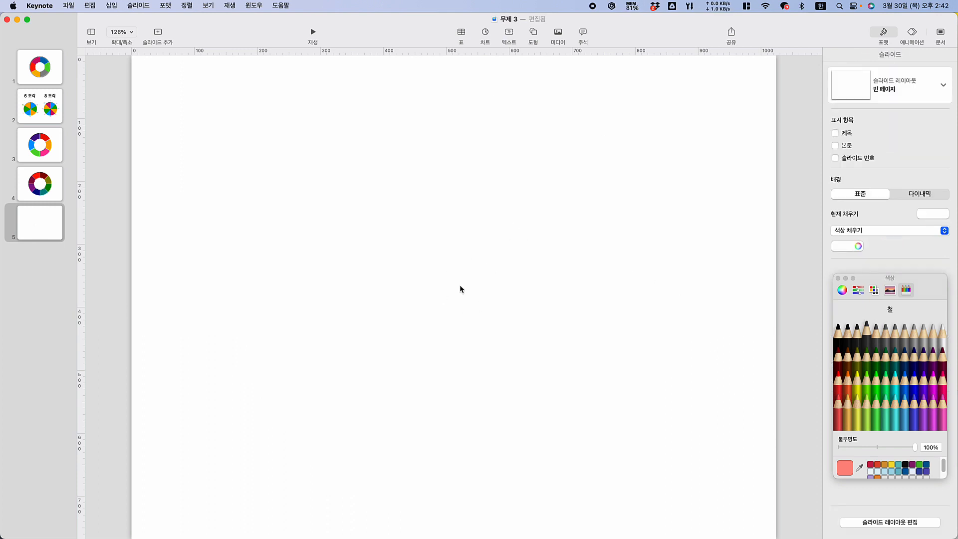
{"action": "key", "text": "super+v"}
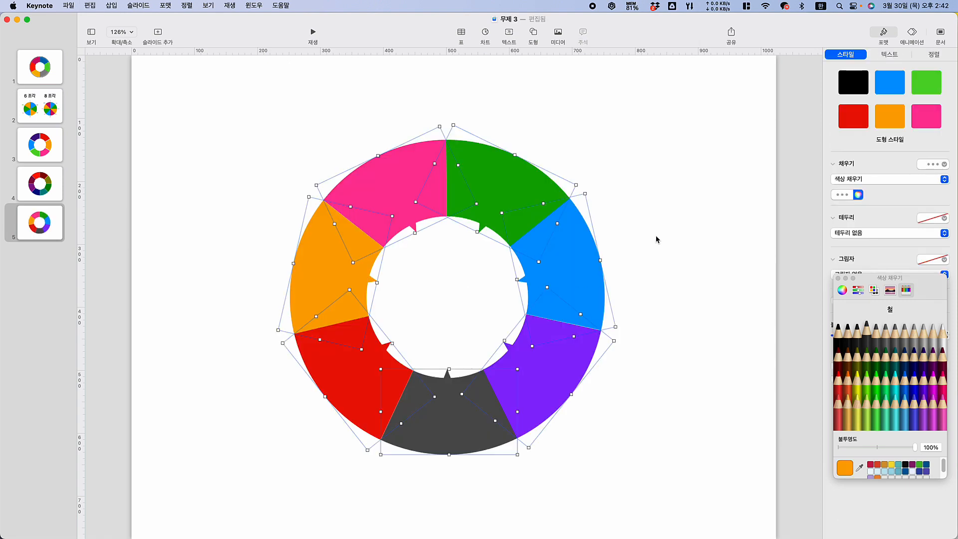
{"action": "left_click", "coordinate": [656, 237]}
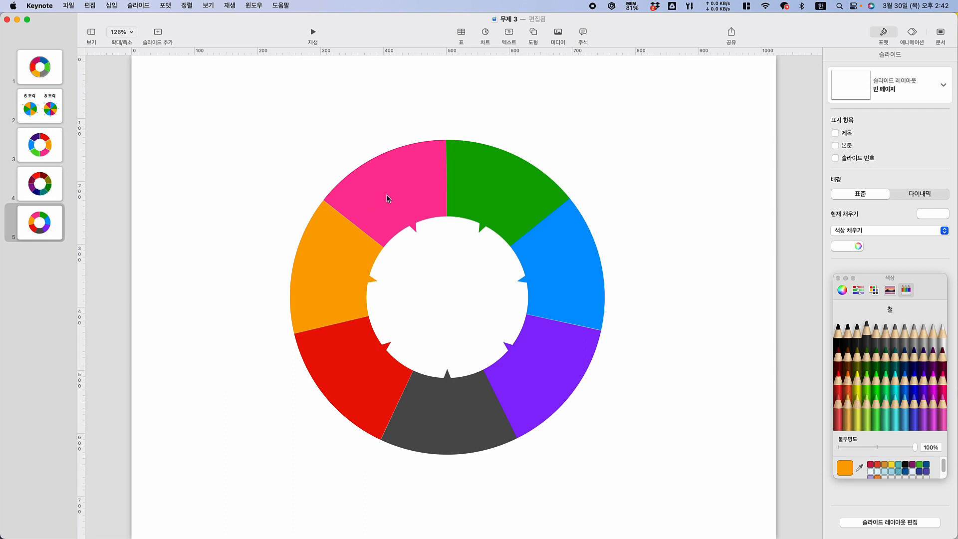
{"action": "left_click", "coordinate": [49, 184]}
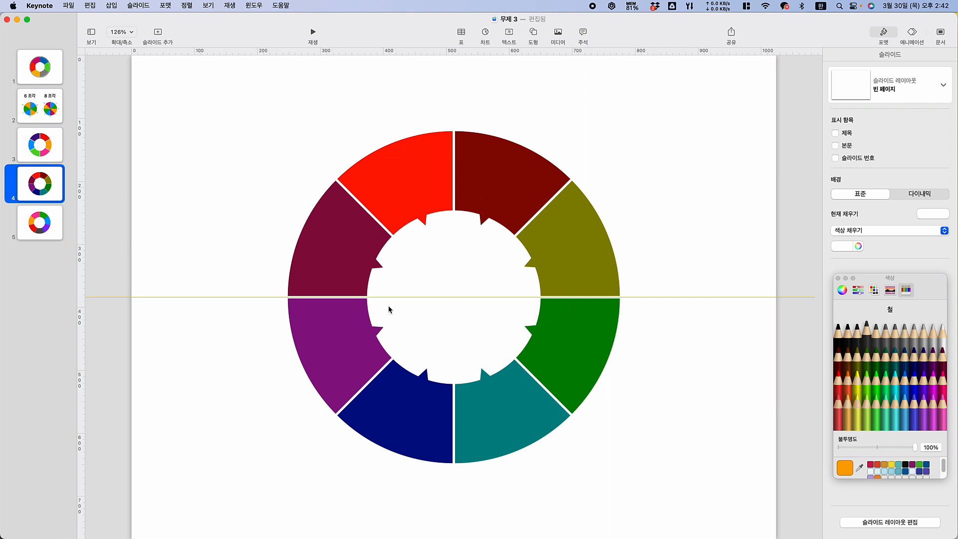
{"action": "left_click", "coordinate": [46, 236]}
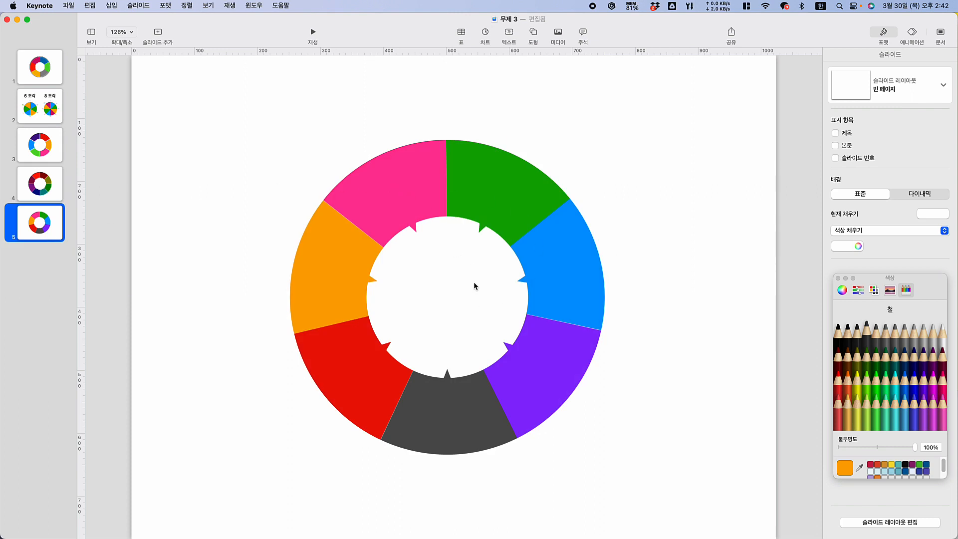
{"action": "left_click", "coordinate": [537, 34]}
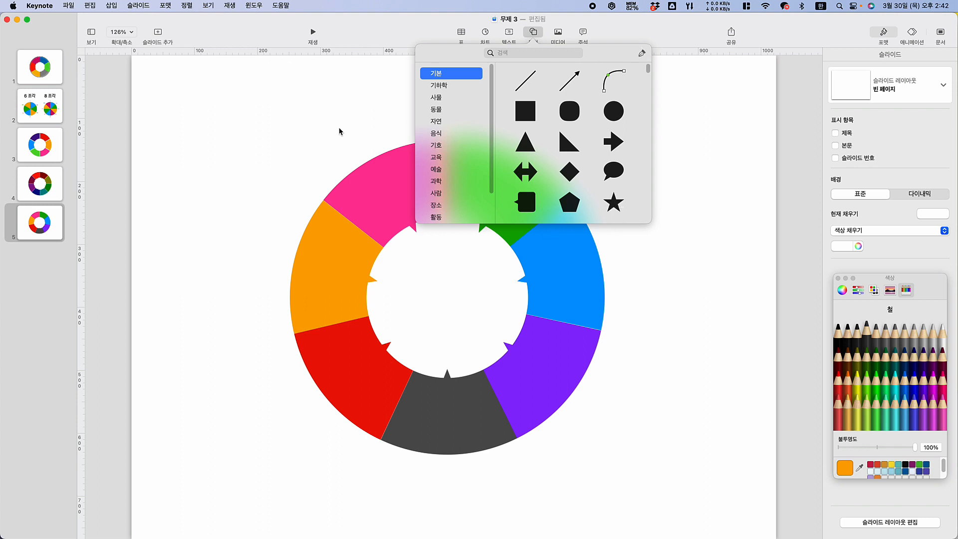
{"action": "left_click", "coordinate": [283, 141]}
{"action": "left_click", "coordinate": [415, 195]}
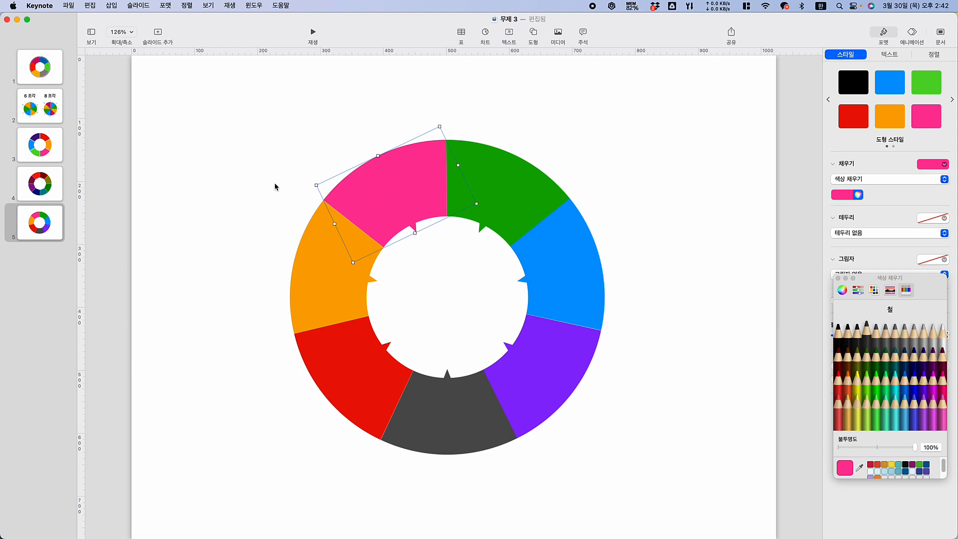
{"action": "left_click", "coordinate": [259, 175]}
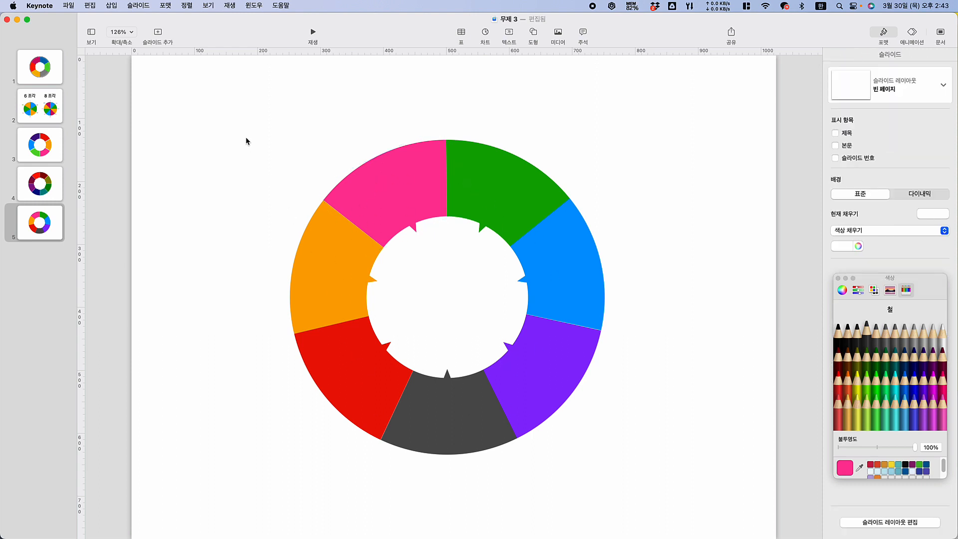